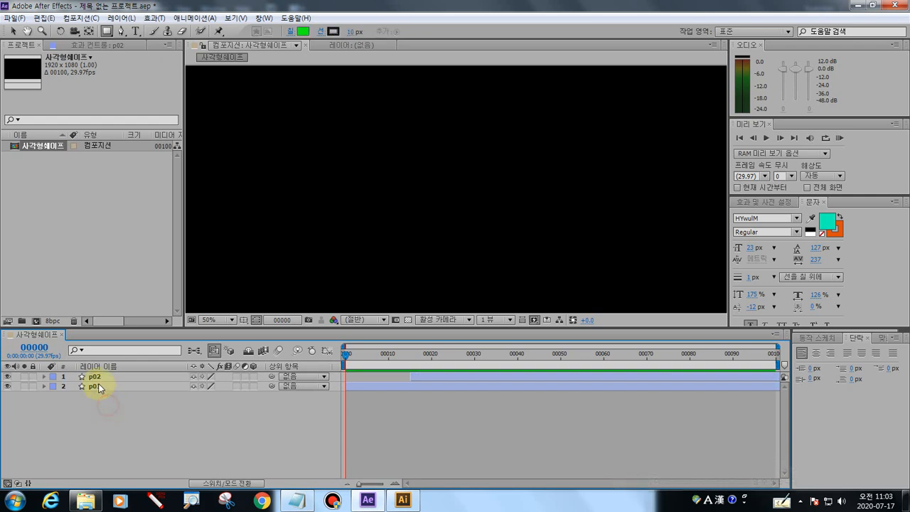
- Duplicate the p02 shape layer above the original
{"action": "left_click", "coordinate": [97, 377]}
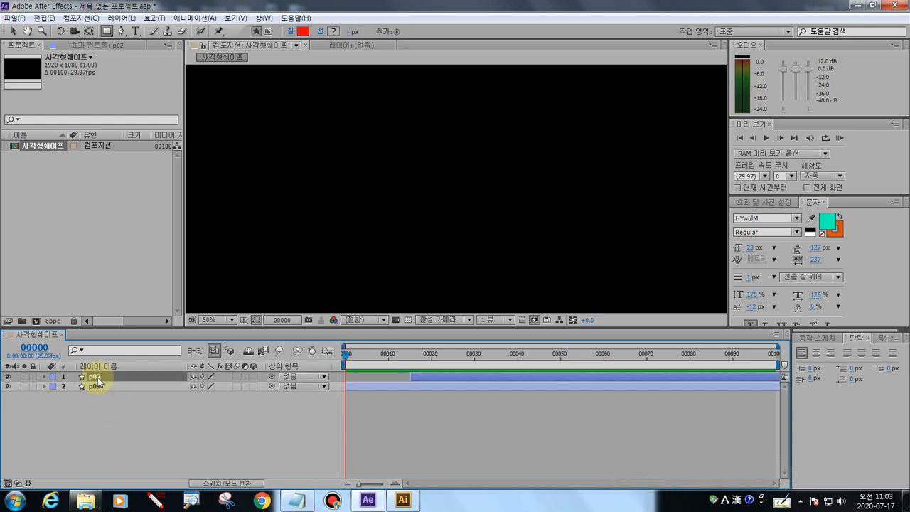
{"action": "key", "text": "ctrl+d"}
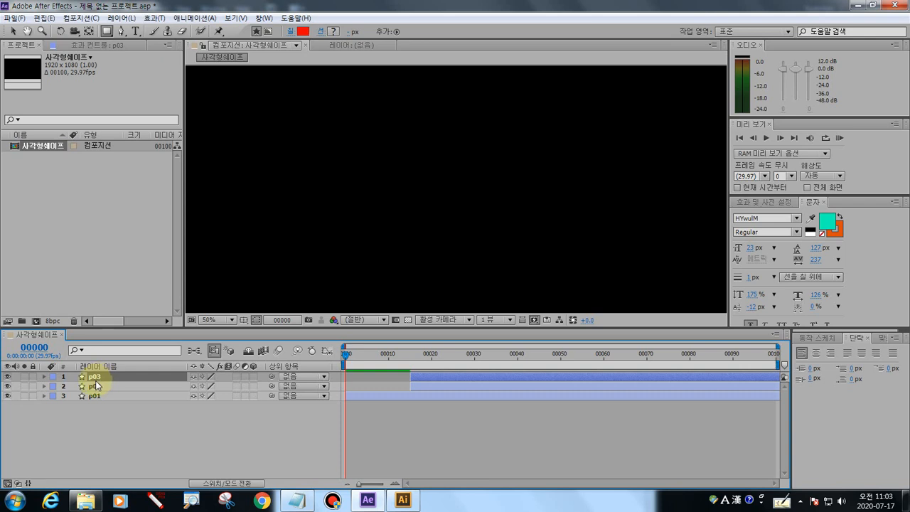
{"action": "left_click", "coordinate": [112, 432]}
{"action": "left_click", "coordinate": [97, 377]}
{"action": "left_click", "coordinate": [98, 388]}
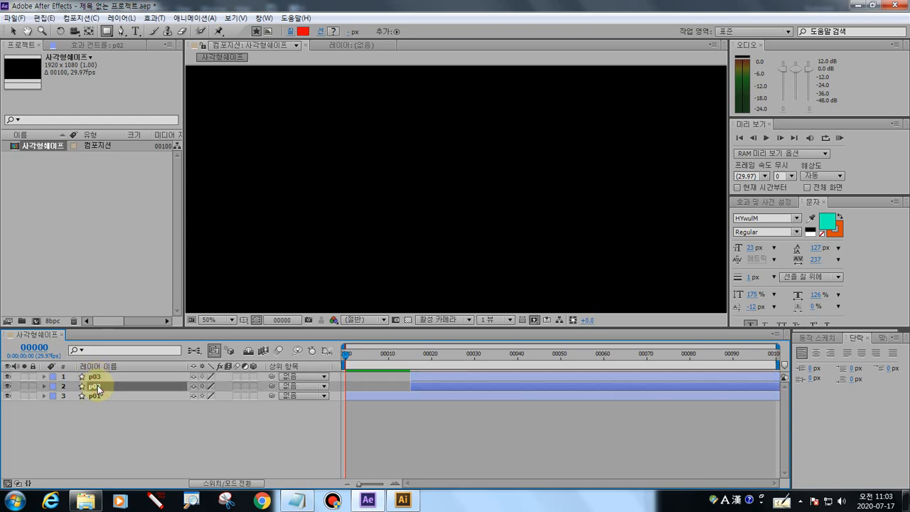
- Shift the p03 layer in time to start at frame 21 and move the current time to that frame
{"action": "left_click", "coordinate": [98, 377]}
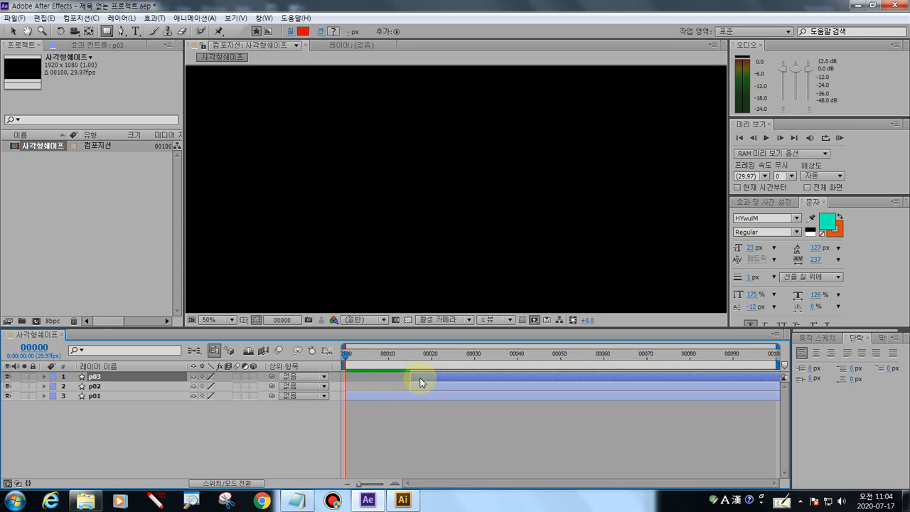
{"action": "left_click_drag", "start_coordinate": [419, 382], "coordinate": [450, 378]}
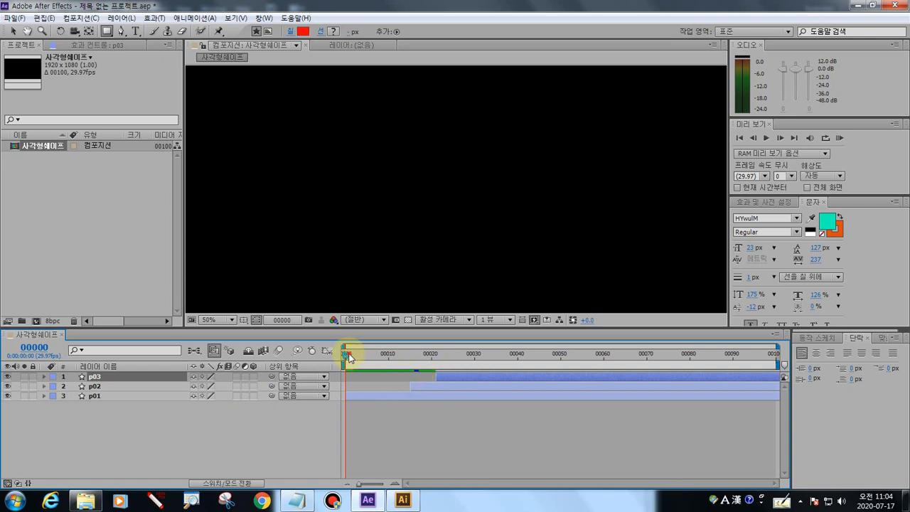
{"action": "left_click_drag", "start_coordinate": [345, 354], "coordinate": [436, 361]}
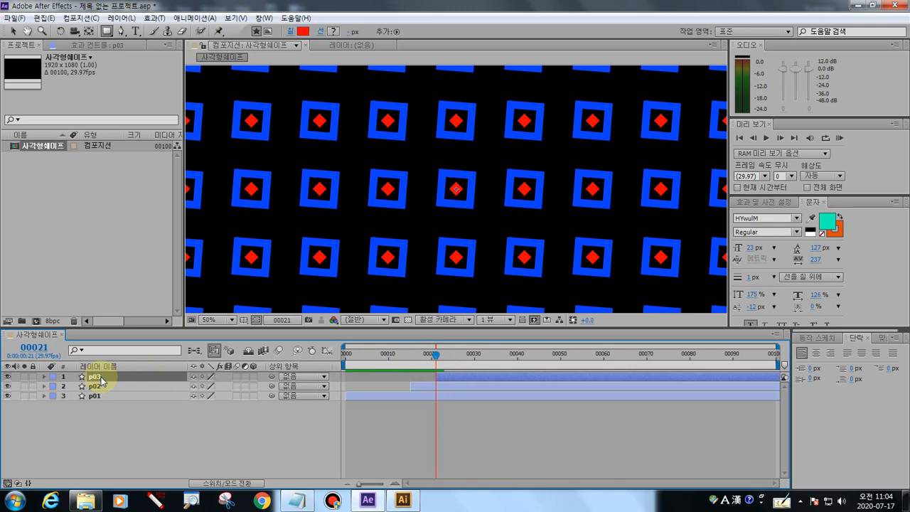
{"action": "left_click", "coordinate": [157, 499]}
{"action": "mouse_move", "coordinate": [355, 237]}
{"action": "left_mouse_down"}
{"action": "mouse_move", "coordinate": [360, 220]}
{"action": "mouse_move", "coordinate": [348, 214]}
{"action": "mouse_move", "coordinate": [363, 233]}
{"action": "left_mouse_up"}
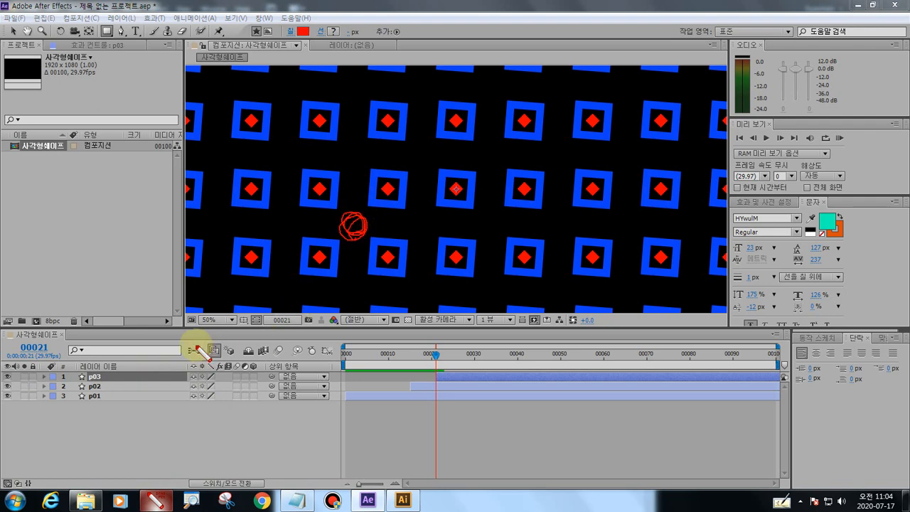
{"action": "key", "text": "Escape"}
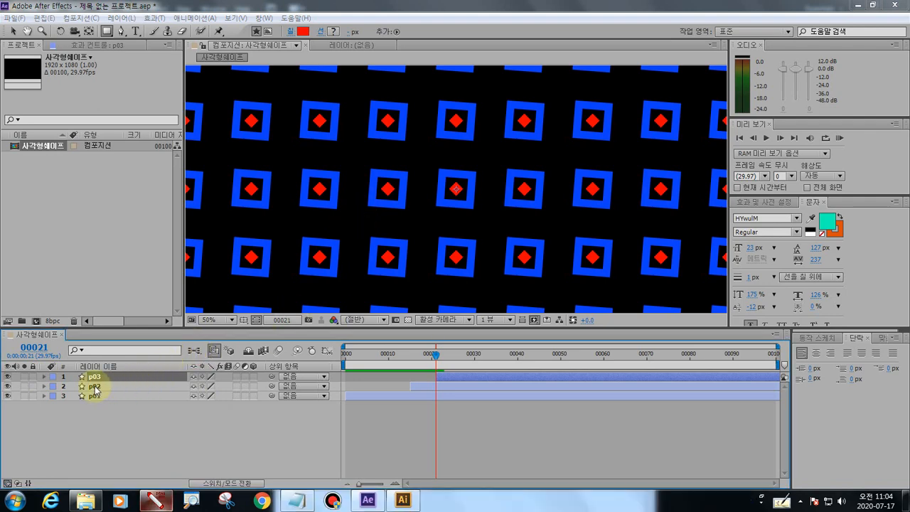
- Reveal the transform properties of Group 1 within the p03 layer's contents
{"action": "left_click", "coordinate": [44, 377]}
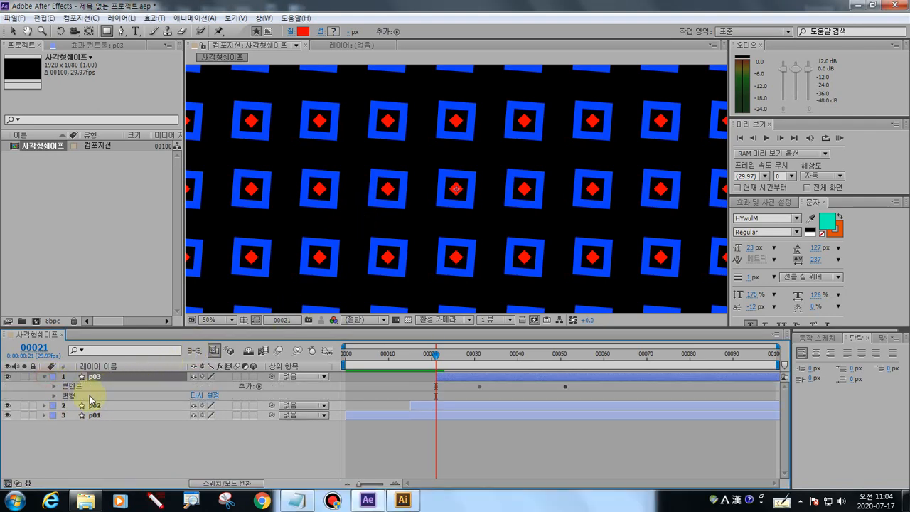
{"action": "left_click", "coordinate": [55, 386]}
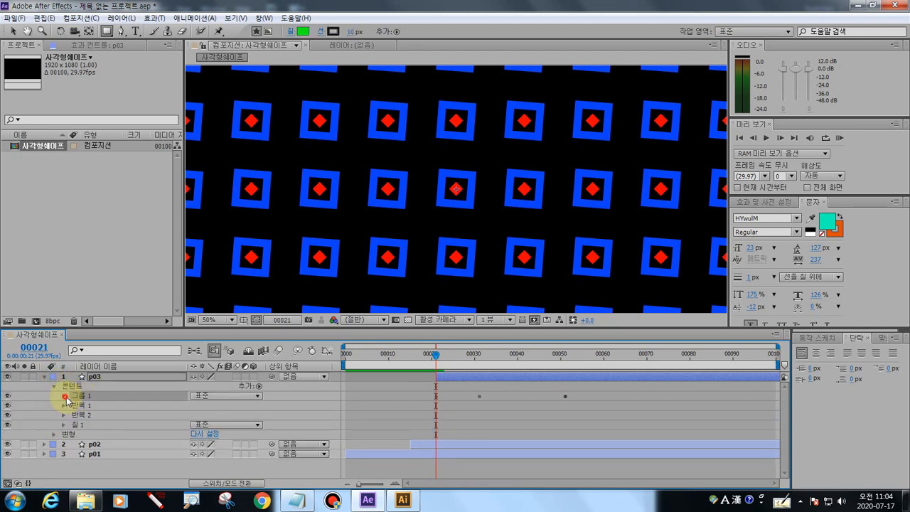
{"action": "left_click", "coordinate": [64, 395]}
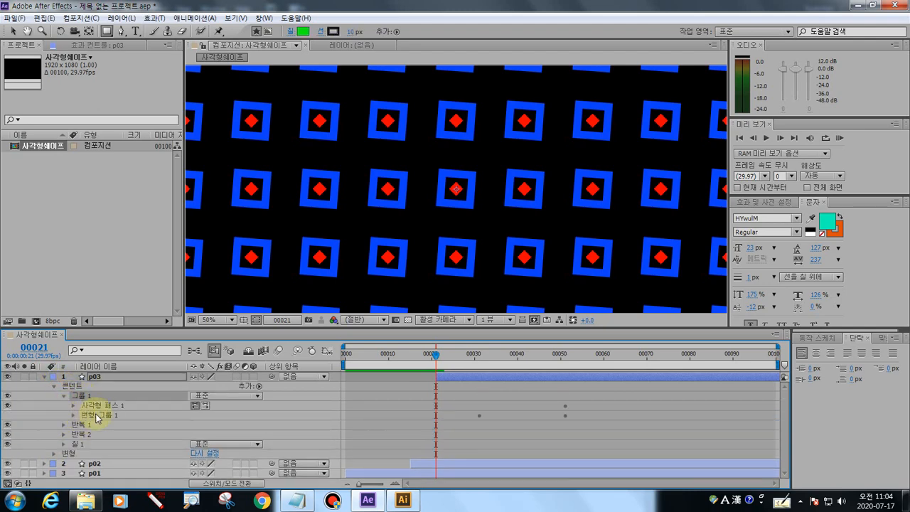
{"action": "left_click", "coordinate": [89, 415]}
{"action": "left_click", "coordinate": [78, 415]}
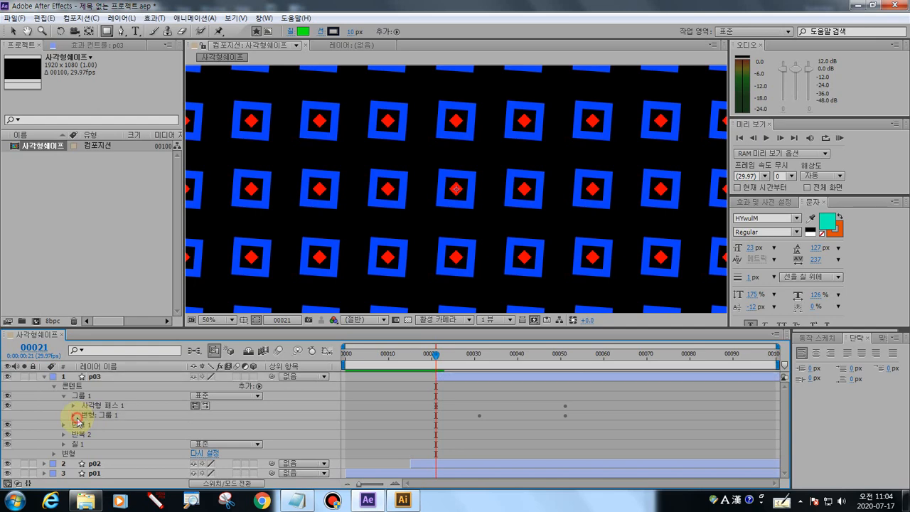
{"action": "left_click", "coordinate": [73, 415]}
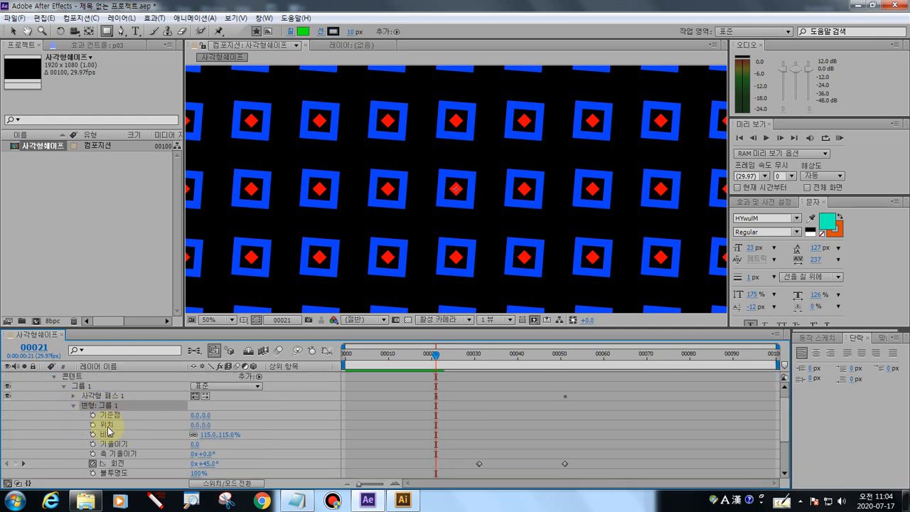
- Try offsetting Group 1's position in p03 freehand to about 102, 132, checking the pattern at frames 39 and 44
{"action": "left_click", "coordinate": [196, 424]}
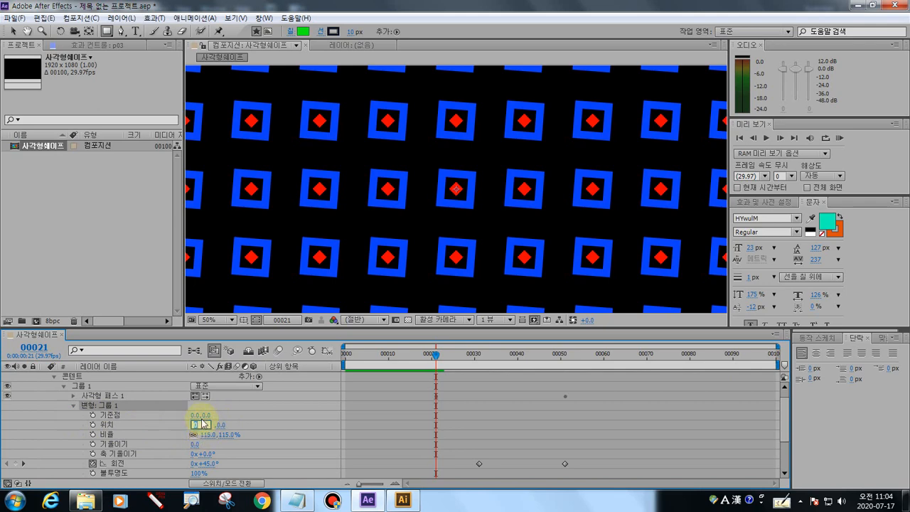
{"action": "left_click", "coordinate": [228, 407]}
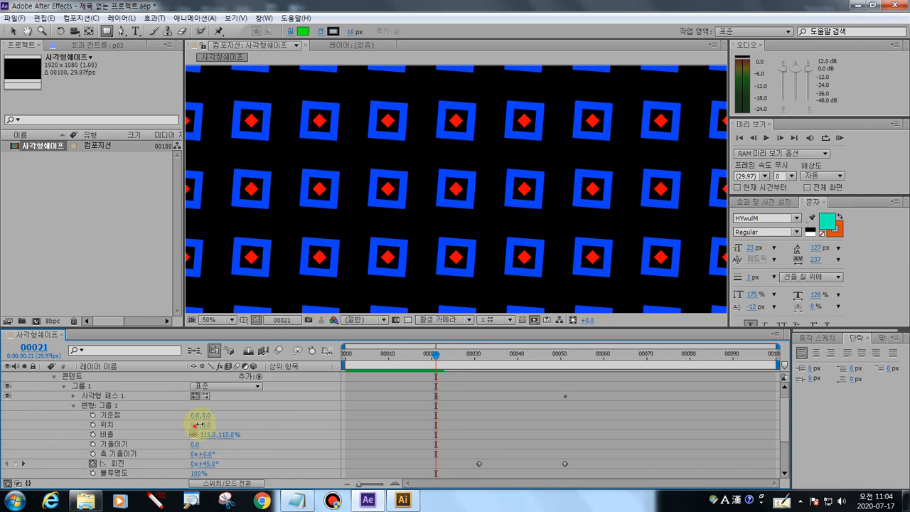
{"action": "left_click_drag", "start_coordinate": [195, 425], "coordinate": [290, 420]}
{"action": "left_click_drag", "start_coordinate": [432, 355], "coordinate": [513, 361]}
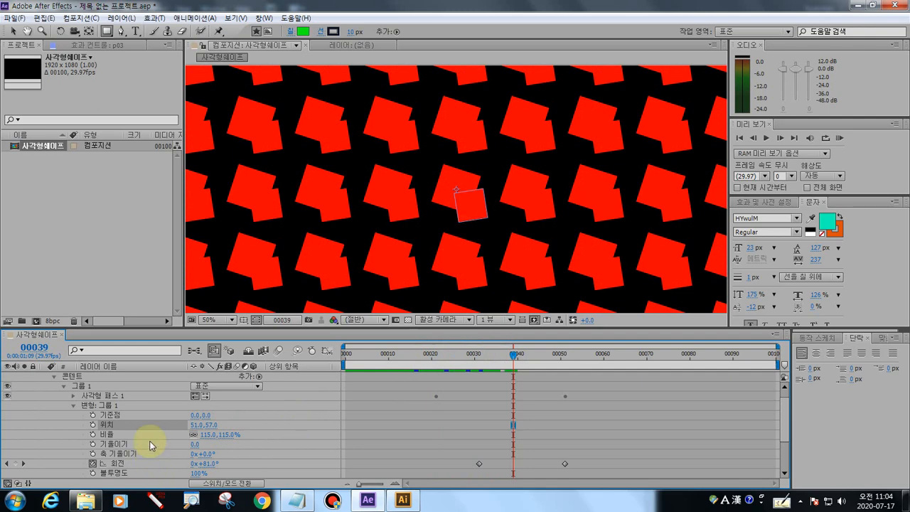
{"action": "left_click_drag", "start_coordinate": [515, 360], "coordinate": [534, 370]}
{"action": "left_click_drag", "start_coordinate": [201, 425], "coordinate": [258, 419]}
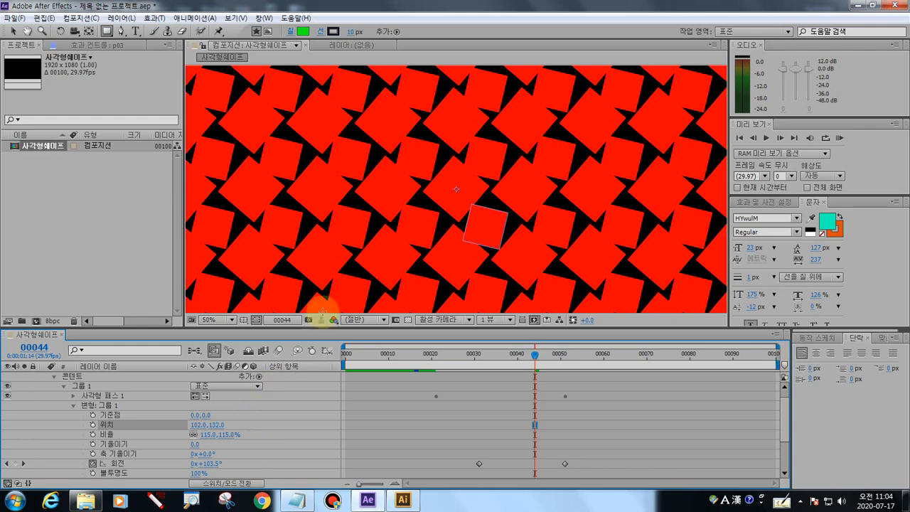
- Set the position of Group 1 in the p03 layer to 120, 120
{"action": "left_click", "coordinate": [197, 425]}
{"action": "type", "text": "120"}
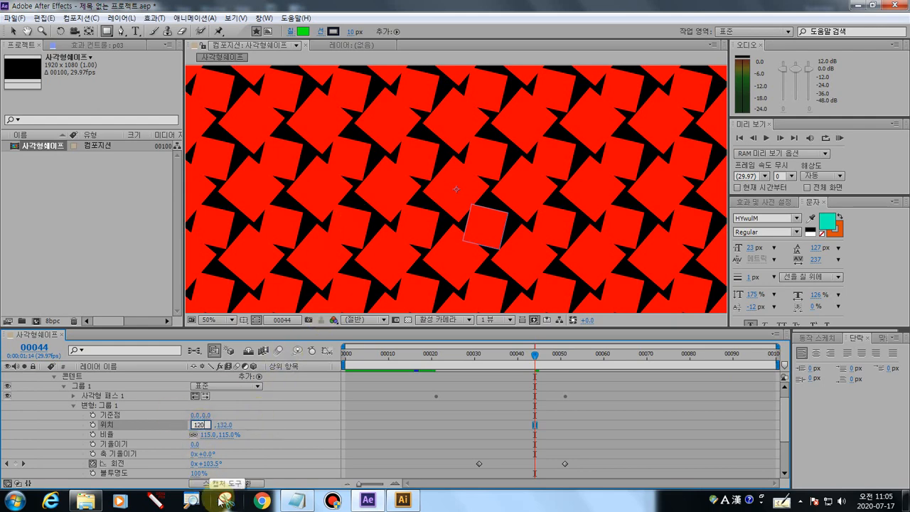
{"action": "key", "text": "Return"}
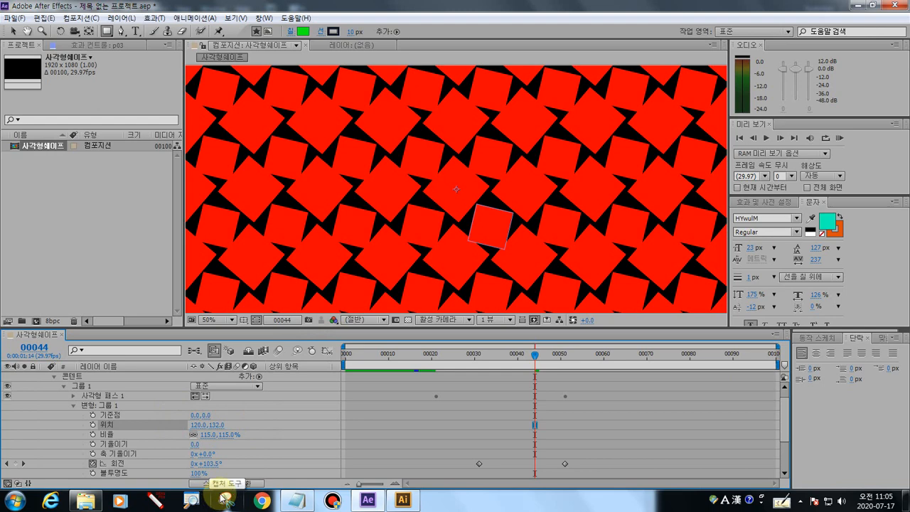
{"action": "left_click", "coordinate": [216, 425]}
{"action": "type", "text": "120"}
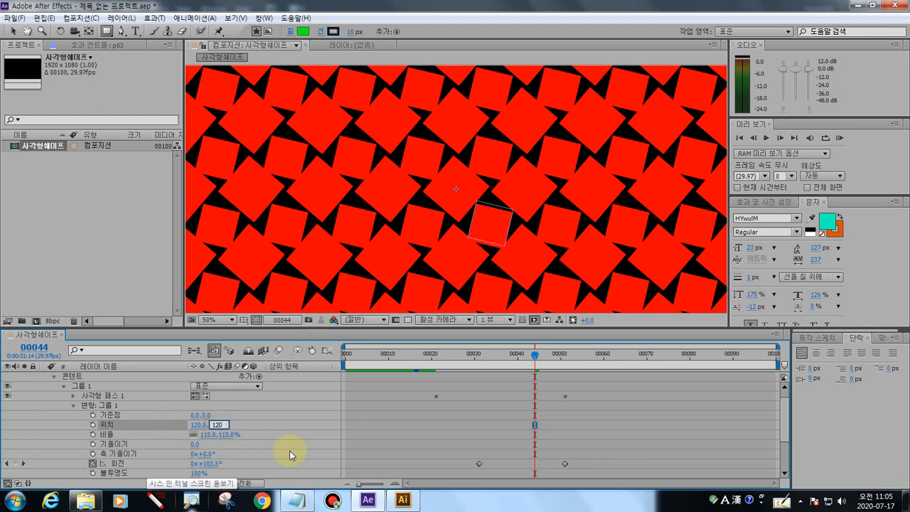
{"action": "key", "text": "Return"}
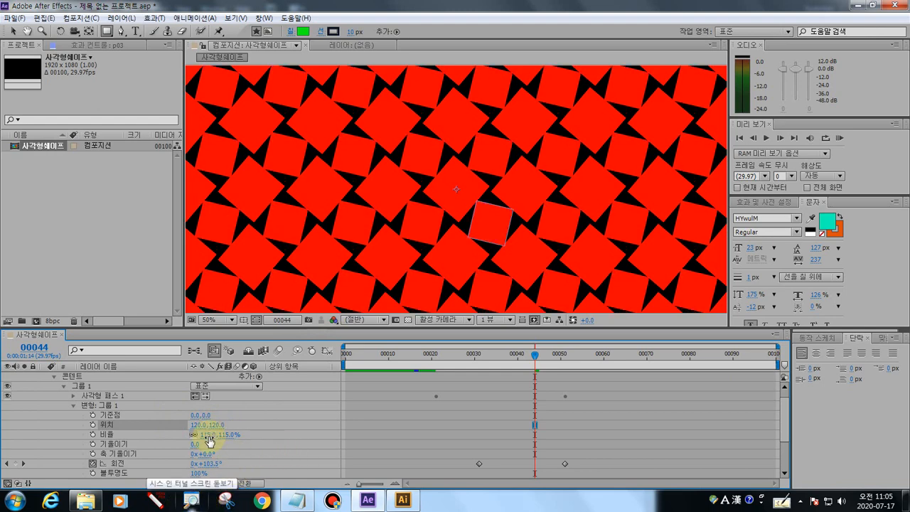
{"action": "left_click", "coordinate": [155, 500]}
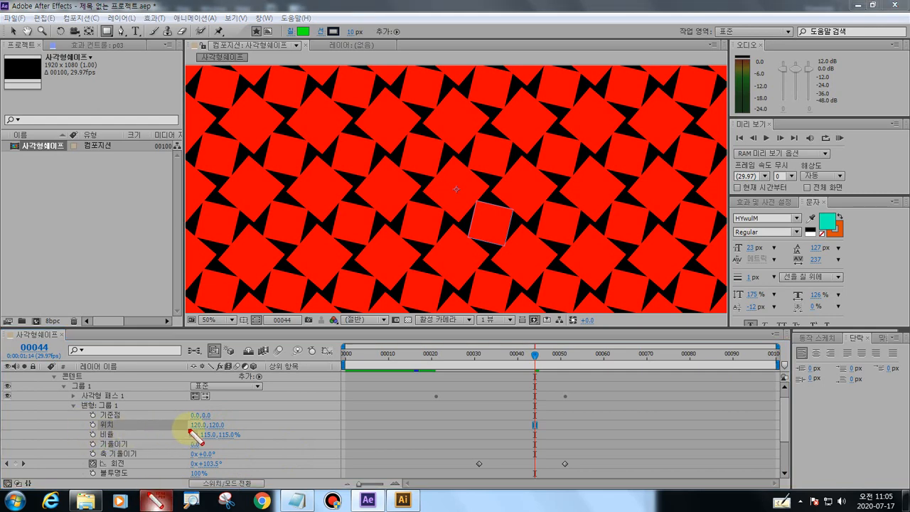
{"action": "mouse_move", "coordinate": [197, 426]}
{"action": "left_mouse_down"}
{"action": "mouse_move", "coordinate": [214, 419]}
{"action": "mouse_move", "coordinate": [226, 426]}
{"action": "mouse_move", "coordinate": [212, 430]}
{"action": "mouse_move", "coordinate": [219, 434]}
{"action": "left_mouse_up"}
{"action": "key", "text": "Escape"}
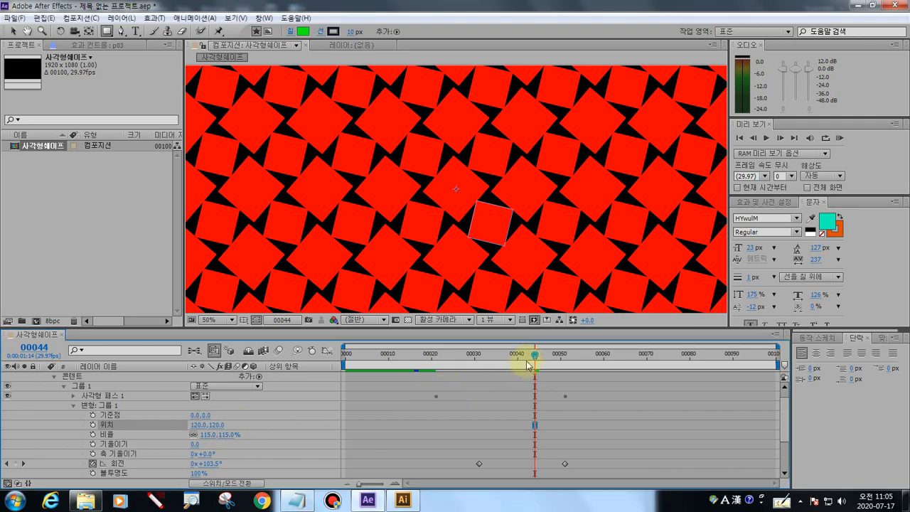
- Move the current time to frame 57 and change the p03 layer's Fill 1 colour to light cyan 87EFF8
{"action": "mouse_move", "coordinate": [533, 358]}
{"action": "left_mouse_down"}
{"action": "mouse_move", "coordinate": [576, 359]}
{"action": "mouse_move", "coordinate": [472, 359]}
{"action": "mouse_move", "coordinate": [590, 360]}
{"action": "left_mouse_up"}
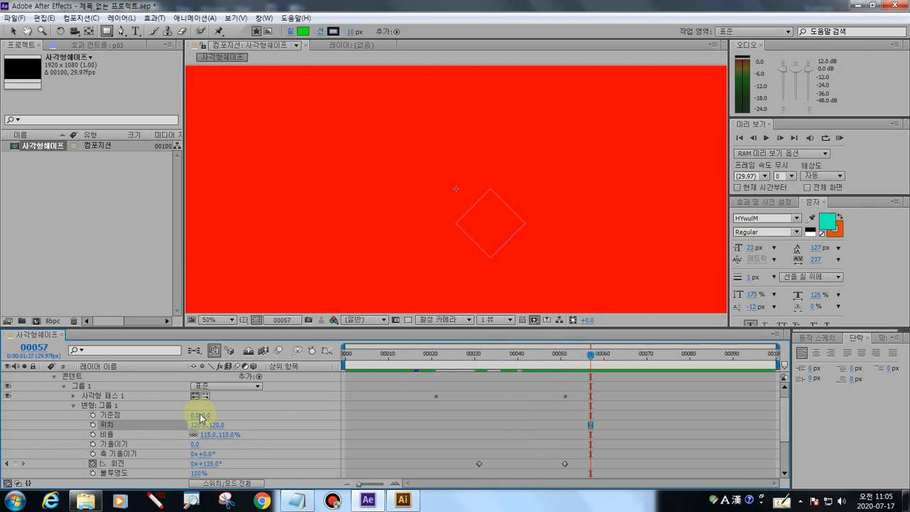
{"action": "left_click", "coordinate": [74, 407]}
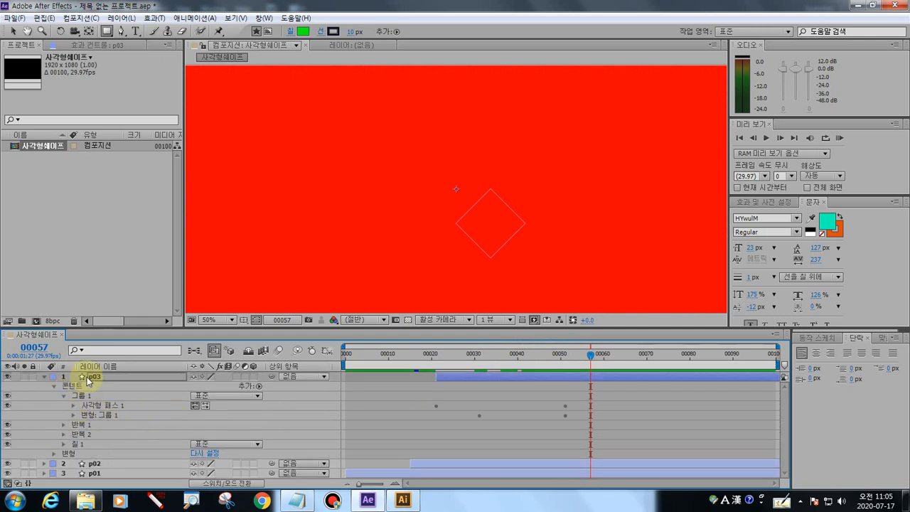
{"action": "left_click", "coordinate": [94, 376]}
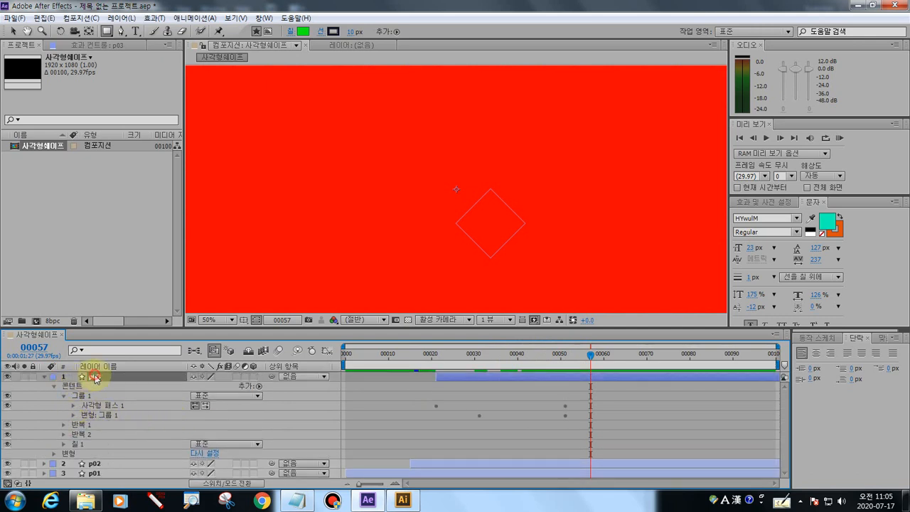
{"action": "left_click", "coordinate": [64, 443]}
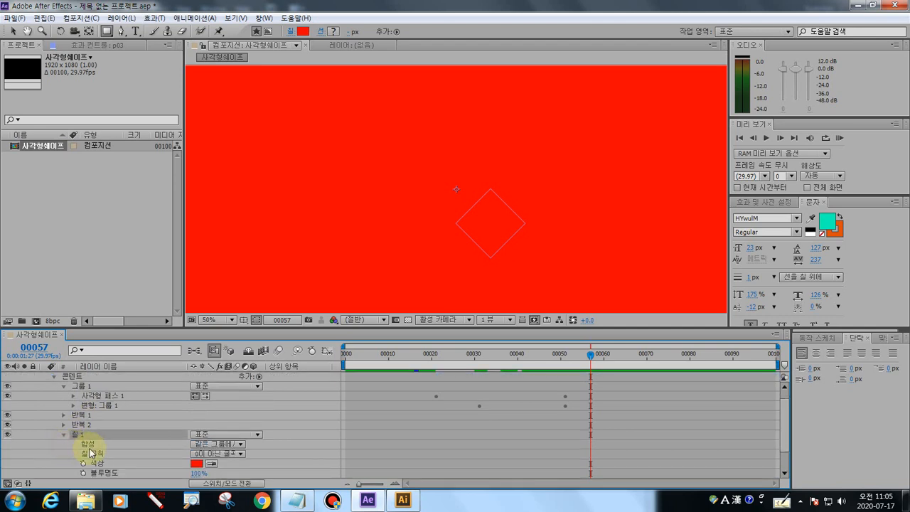
{"action": "left_click", "coordinate": [197, 464]}
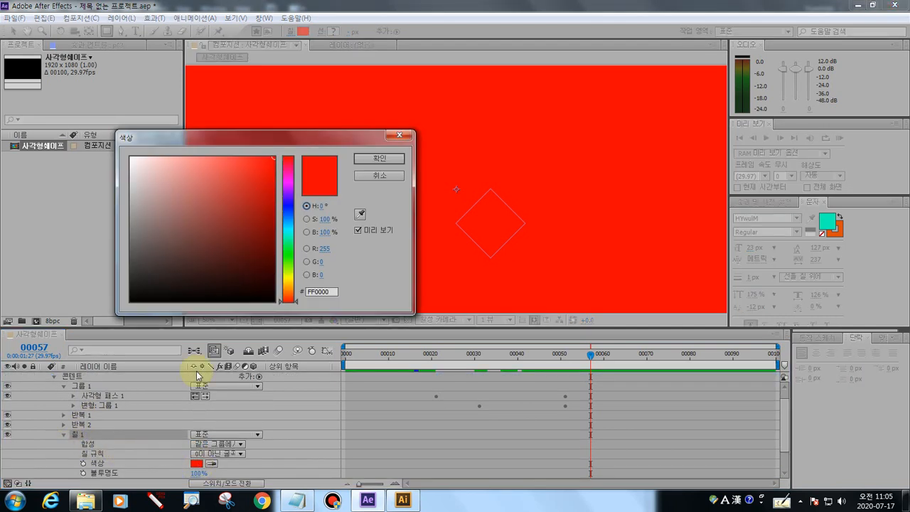
{"action": "left_click", "coordinate": [180, 164]}
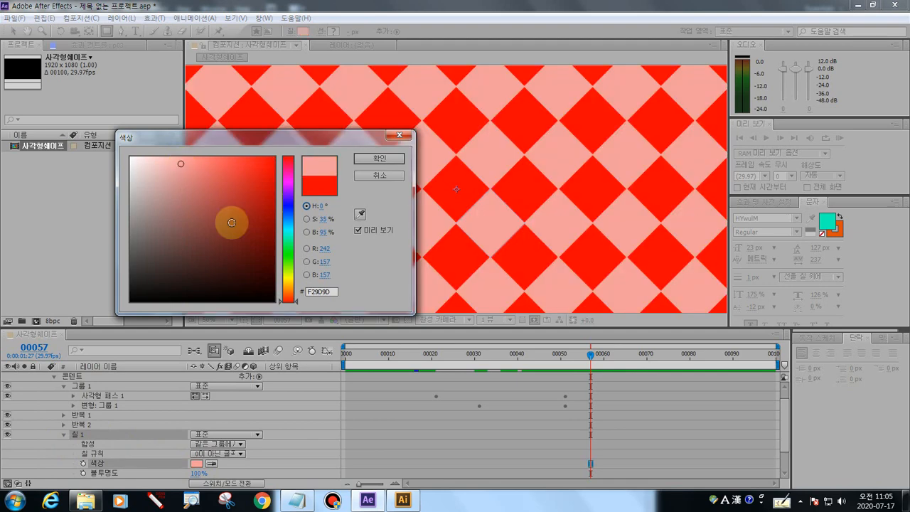
{"action": "left_click", "coordinate": [287, 226]}
{"action": "mouse_move", "coordinate": [235, 220]}
{"action": "left_mouse_down"}
{"action": "mouse_move", "coordinate": [234, 192]}
{"action": "mouse_move", "coordinate": [166, 167]}
{"action": "mouse_move", "coordinate": [190, 160]}
{"action": "left_mouse_up"}
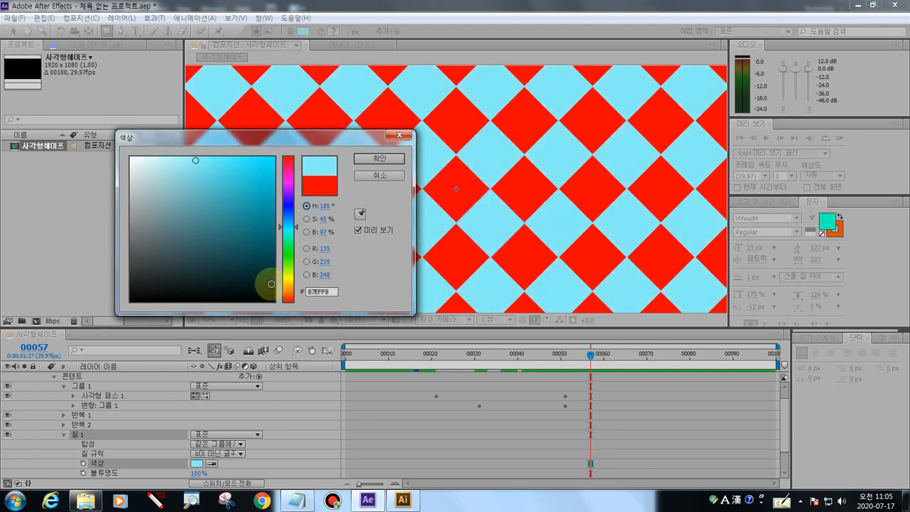
- Copy the fill's hex code 87EFF8 and accept the new colour
{"action": "left_click", "coordinate": [334, 292]}
{"action": "left_click_drag", "start_coordinate": [334, 291], "coordinate": [290, 290]}
{"action": "key", "text": "ctrl+c"}
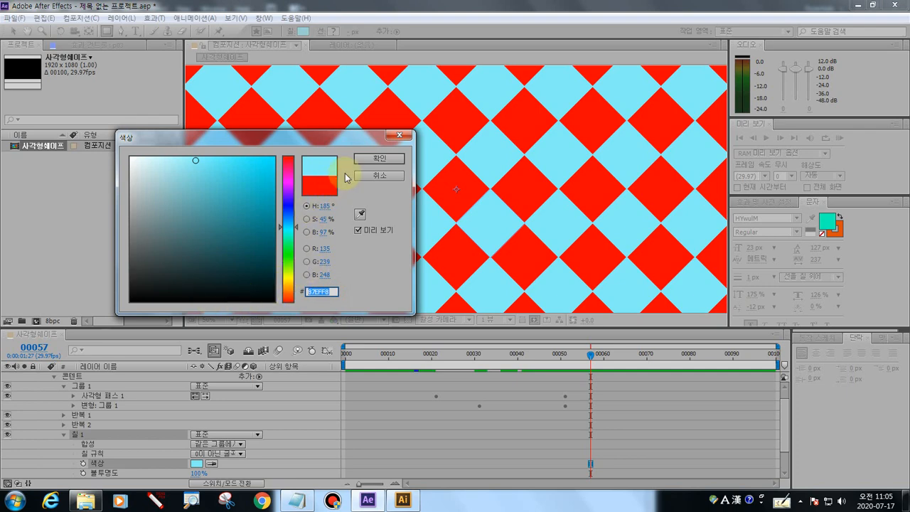
{"action": "left_click", "coordinate": [378, 158]}
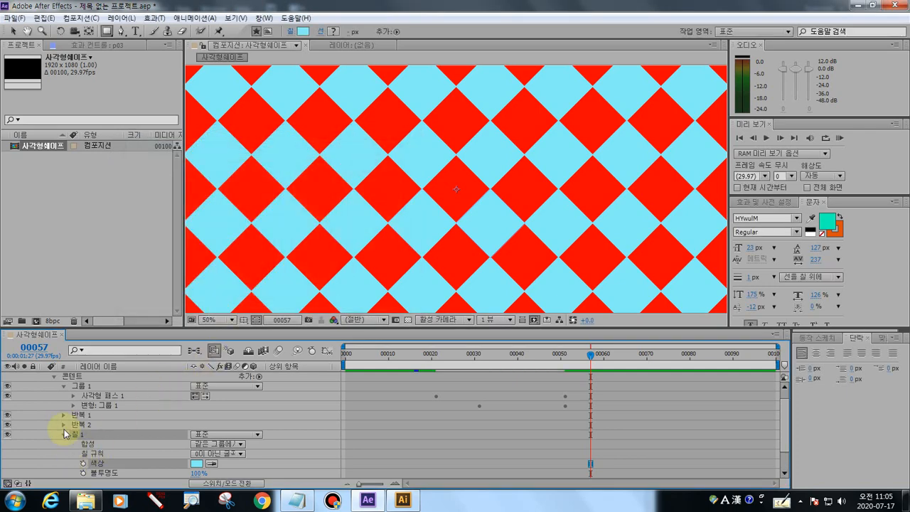
- Collapse the p03 layer's properties and expand the contents of the p02 layer
{"action": "scroll", "coordinate": [104, 380], "scroll_direction": "up", "scroll_amount": 1}
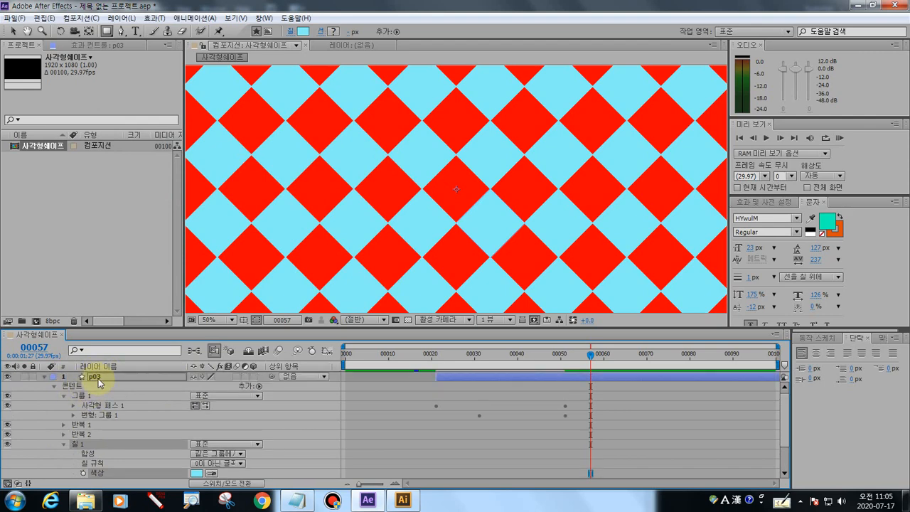
{"action": "left_click", "coordinate": [45, 378]}
{"action": "left_click", "coordinate": [86, 387]}
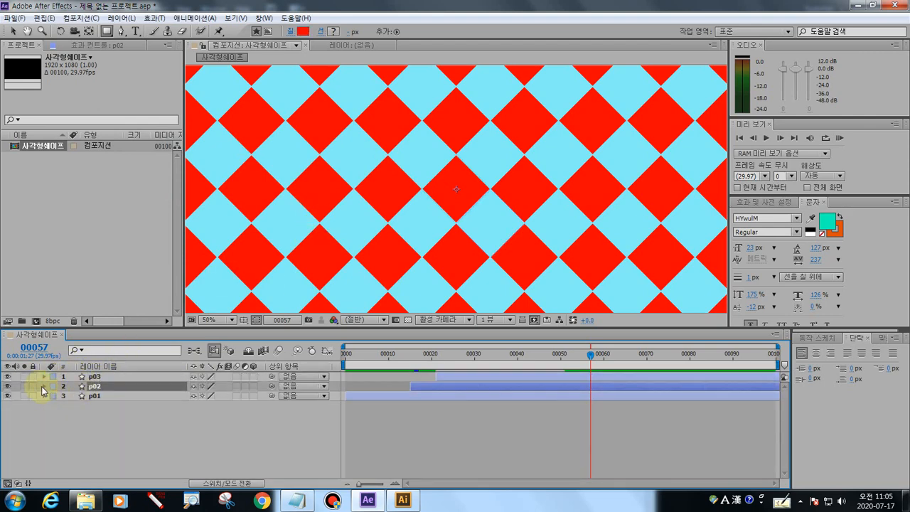
{"action": "left_click", "coordinate": [41, 387]}
{"action": "left_click", "coordinate": [44, 386]}
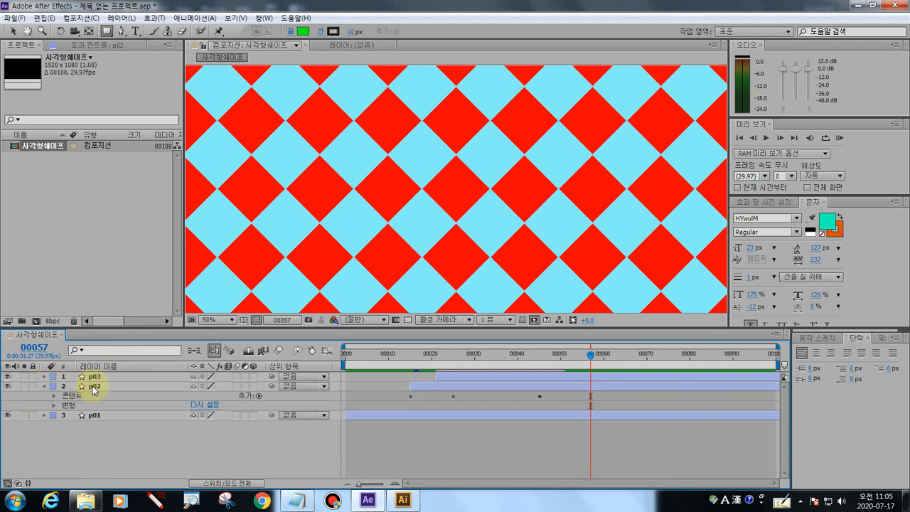
{"action": "left_click", "coordinate": [54, 395]}
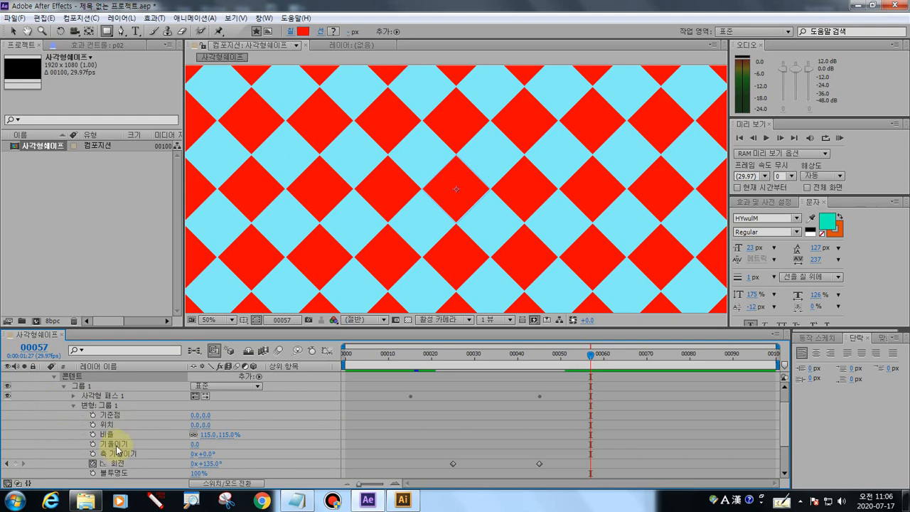
- Set the p02 layer's Fill 1 colour to light cyan by pasting the copied hex code 87EFF8, and accept it
{"action": "scroll", "coordinate": [117, 447], "scroll_direction": "down", "scroll_amount": 2}
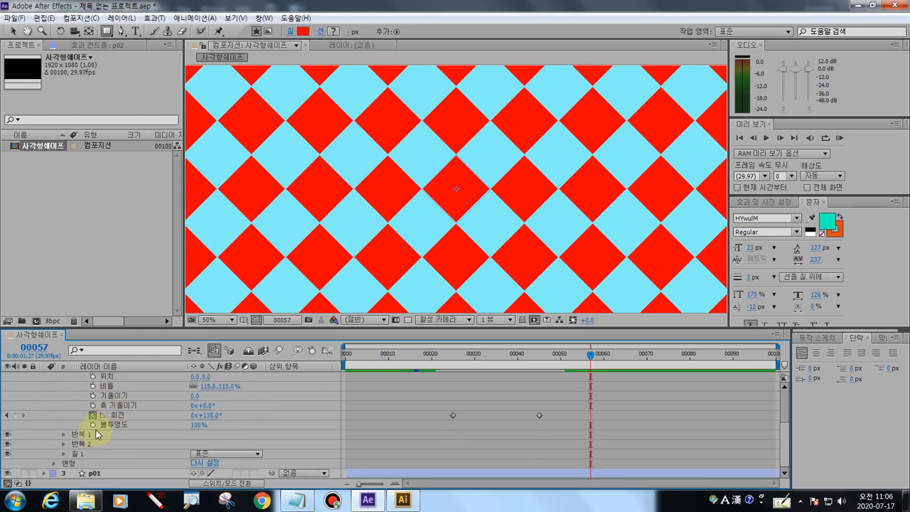
{"action": "left_click", "coordinate": [70, 454]}
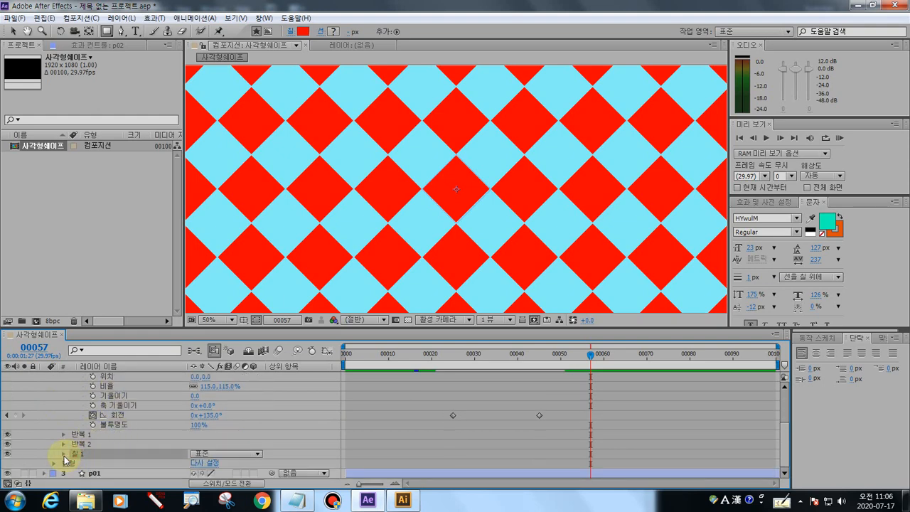
{"action": "left_click", "coordinate": [63, 454]}
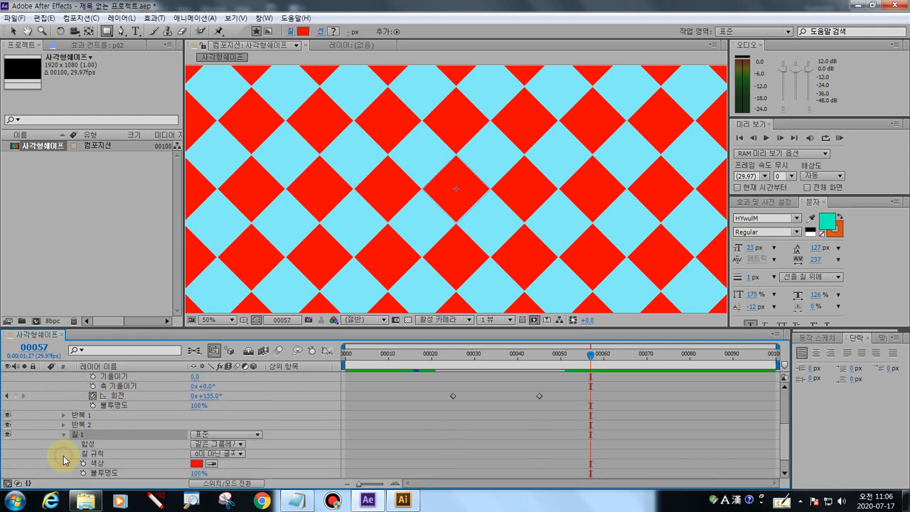
{"action": "left_click", "coordinate": [196, 463]}
{"action": "left_click", "coordinate": [331, 292]}
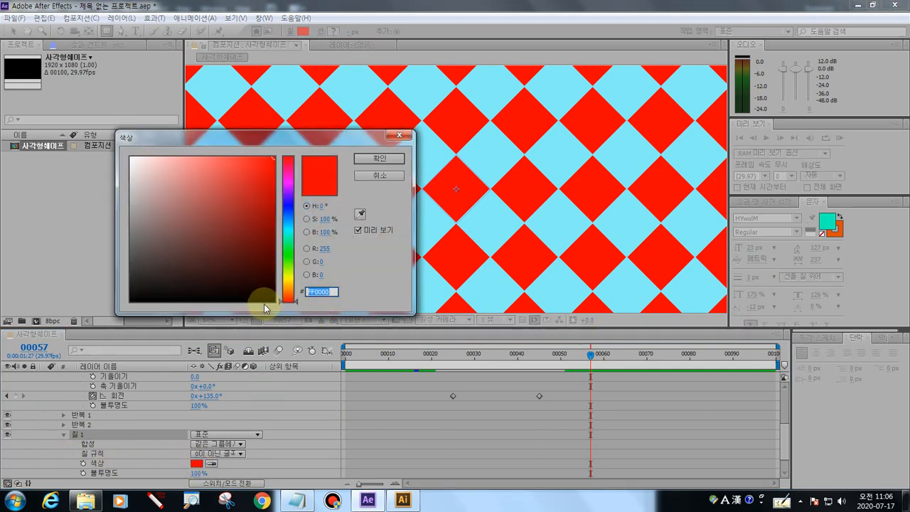
{"action": "key", "text": "ctrl+v"}
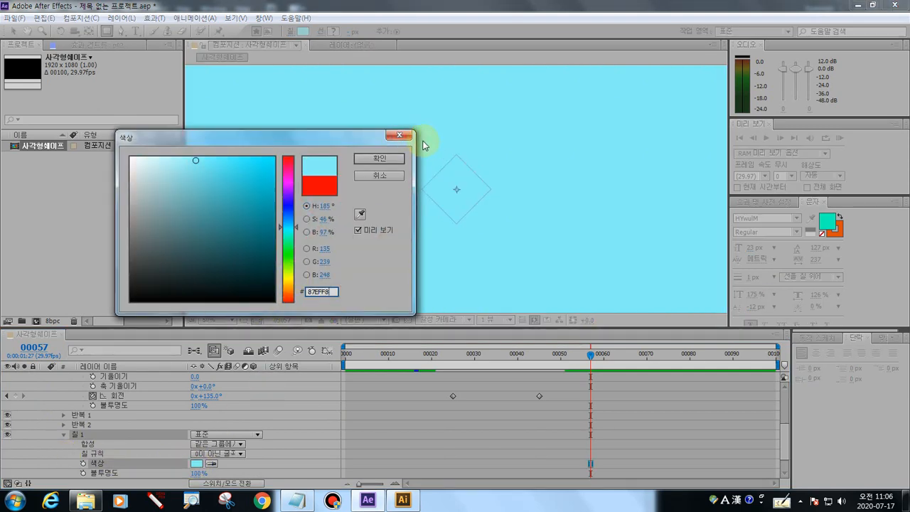
{"action": "left_click", "coordinate": [388, 159]}
- Scrub through the timeline to review the recoloured pattern animation, returning the current time to frame 0
{"action": "mouse_move", "coordinate": [589, 360]}
{"action": "left_mouse_down"}
{"action": "mouse_move", "coordinate": [330, 362]}
{"action": "mouse_move", "coordinate": [612, 348]}
{"action": "mouse_move", "coordinate": [355, 349]}
{"action": "mouse_move", "coordinate": [597, 350]}
{"action": "left_mouse_up"}
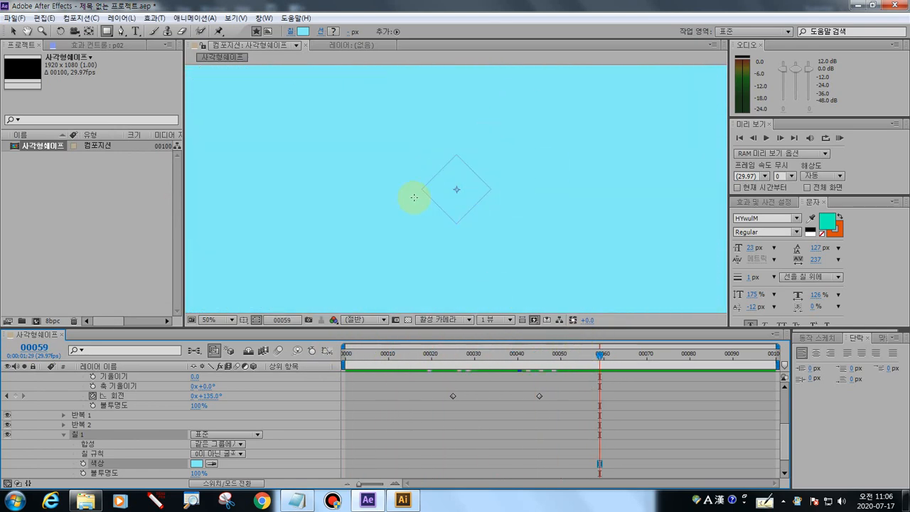
{"action": "left_click_drag", "start_coordinate": [601, 355], "coordinate": [578, 356]}
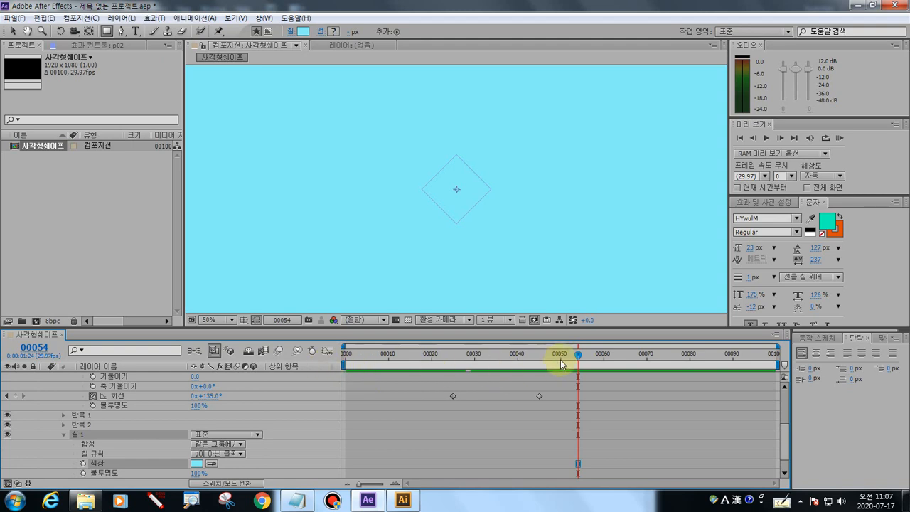
{"action": "left_click_drag", "start_coordinate": [346, 355], "coordinate": [543, 357]}
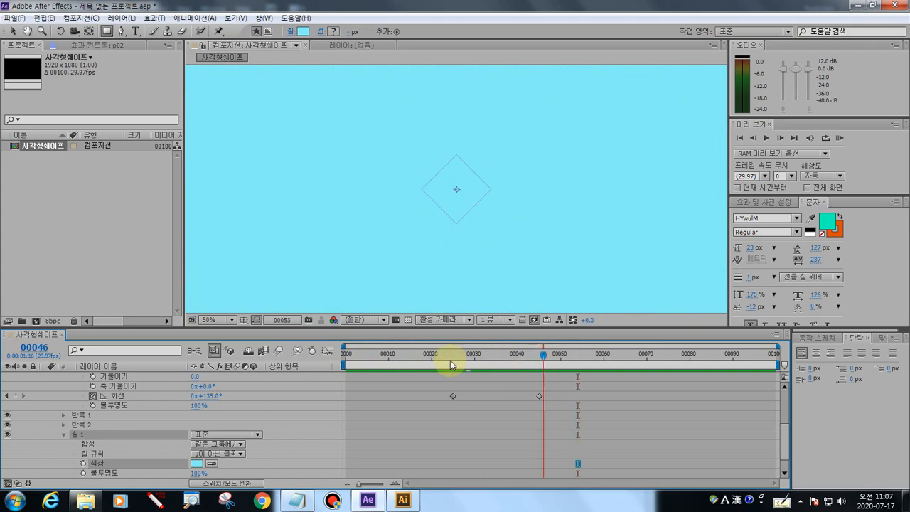
{"action": "left_click_drag", "start_coordinate": [450, 364], "coordinate": [564, 358]}
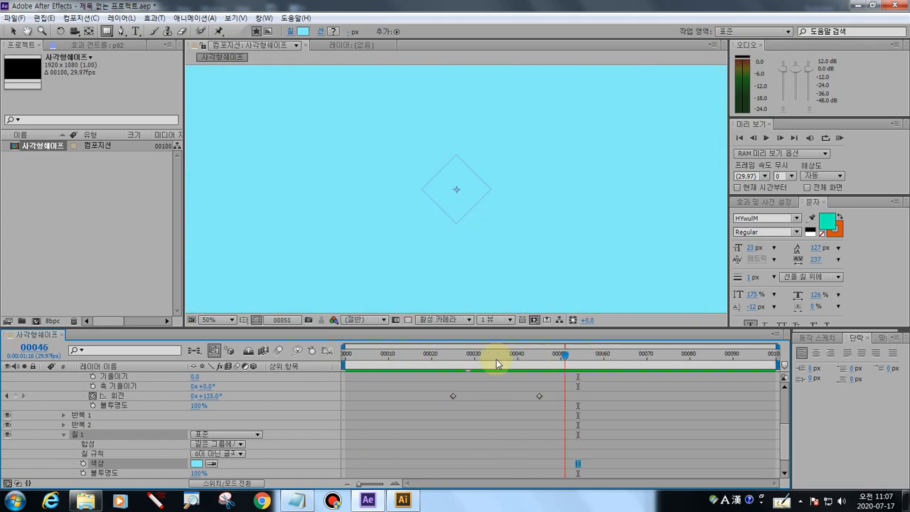
{"action": "left_click_drag", "start_coordinate": [496, 359], "coordinate": [346, 357]}
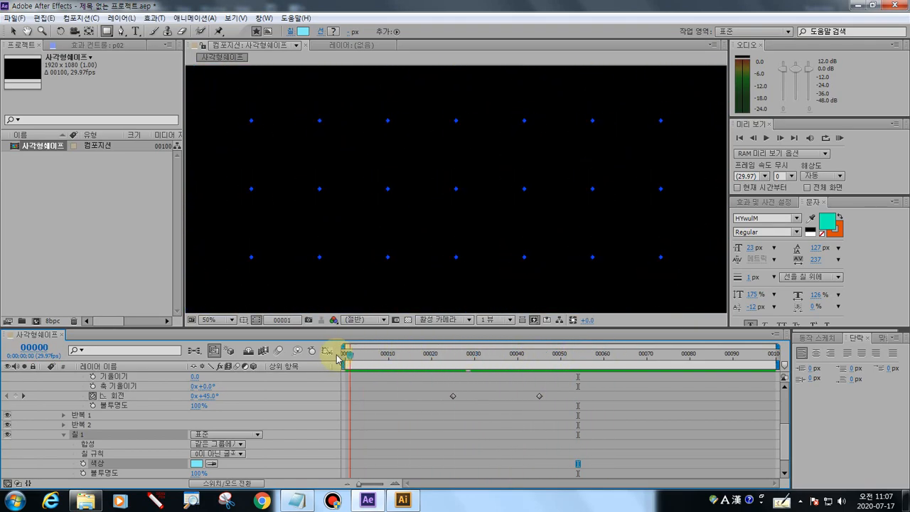
- Collapse all expanded properties of the p02 and p03 layers and deselect every layer
{"action": "left_click", "coordinate": [64, 434]}
{"action": "scroll", "coordinate": [57, 384], "scroll_direction": "up", "scroll_amount": 2}
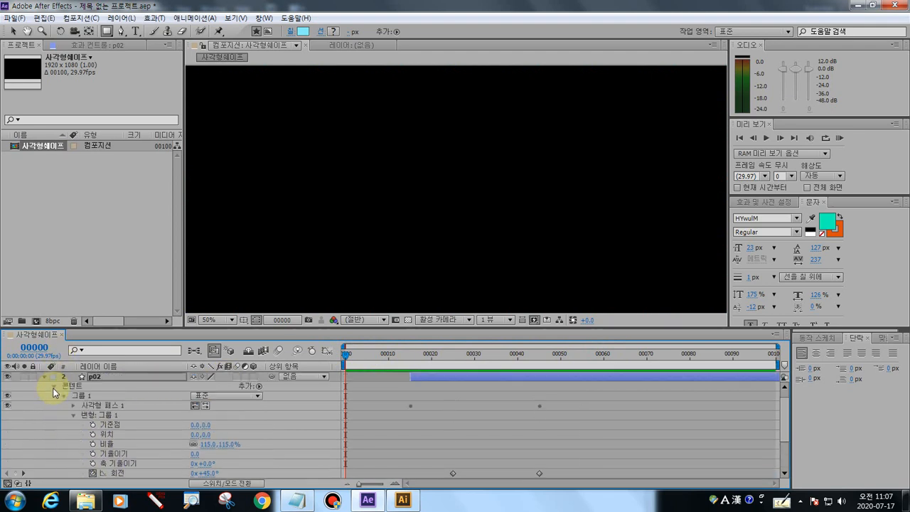
{"action": "left_click", "coordinate": [54, 387]}
{"action": "left_click", "coordinate": [44, 377]}
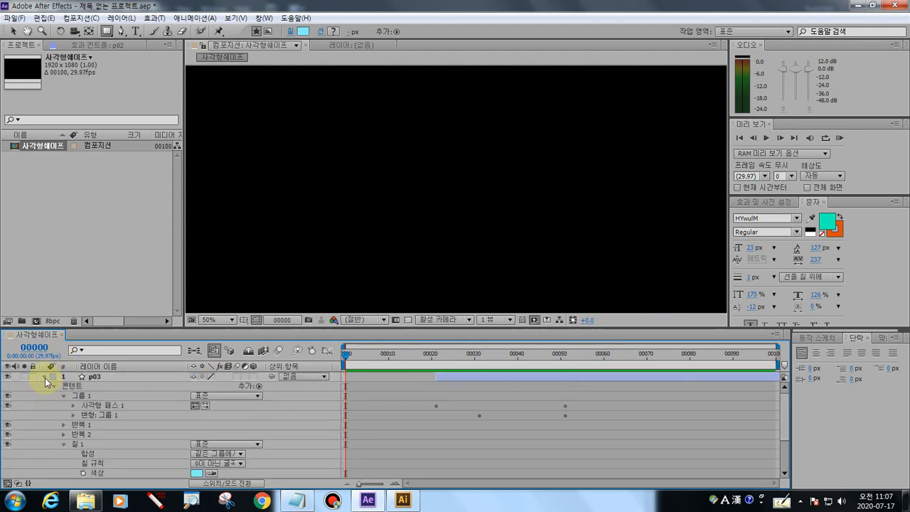
{"action": "left_click", "coordinate": [44, 377]}
{"action": "left_click", "coordinate": [44, 385]}
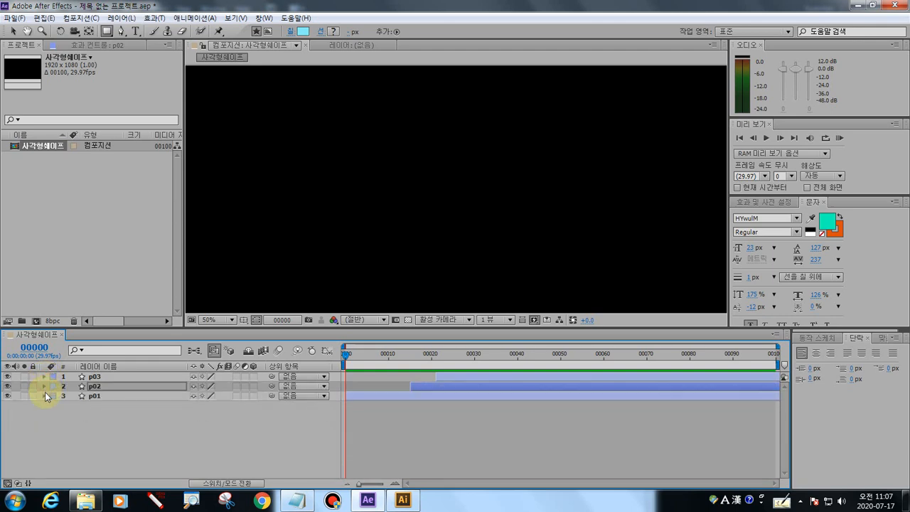
{"action": "left_click", "coordinate": [52, 433]}
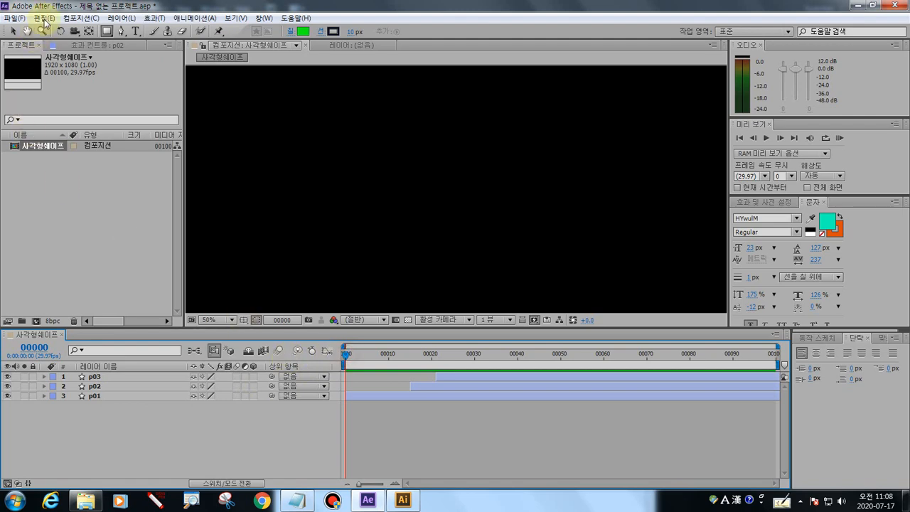
- Create a new composition named 방사형쉐이프 with the HDTV 1080 29.97 preset and a duration of 100 frames
{"action": "left_click", "coordinate": [77, 17]}
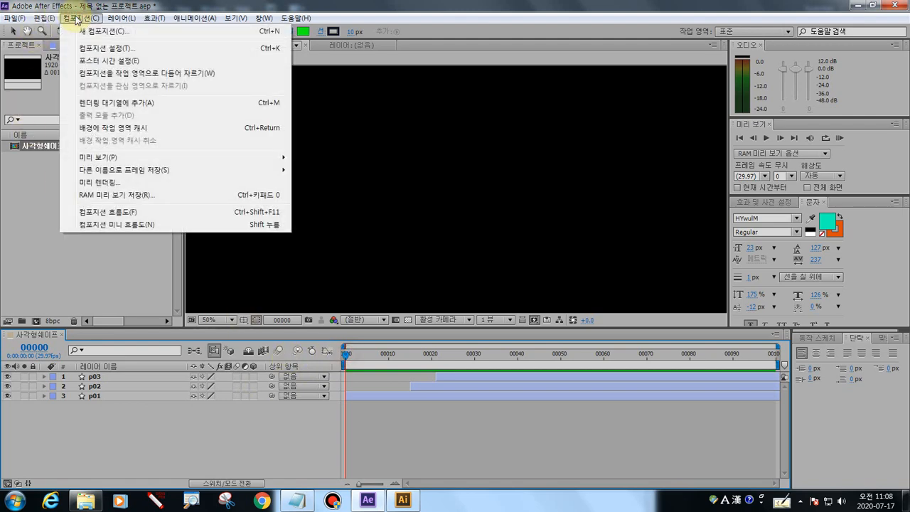
{"action": "left_click", "coordinate": [96, 30]}
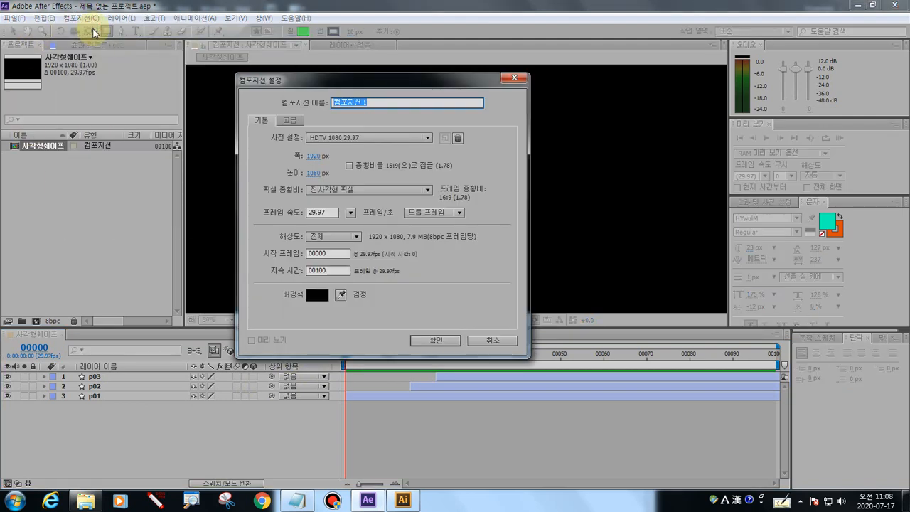
{"action": "left_click_drag", "start_coordinate": [287, 83], "coordinate": [216, 76]}
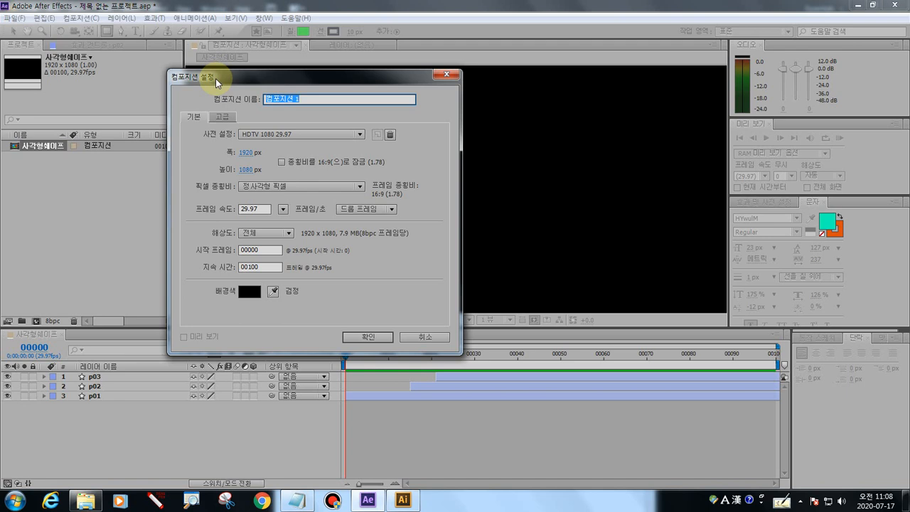
{"action": "type", "text": "dnj"}
{"action": "type", "text": "셰"}
{"action": "type", "text": "이프"}
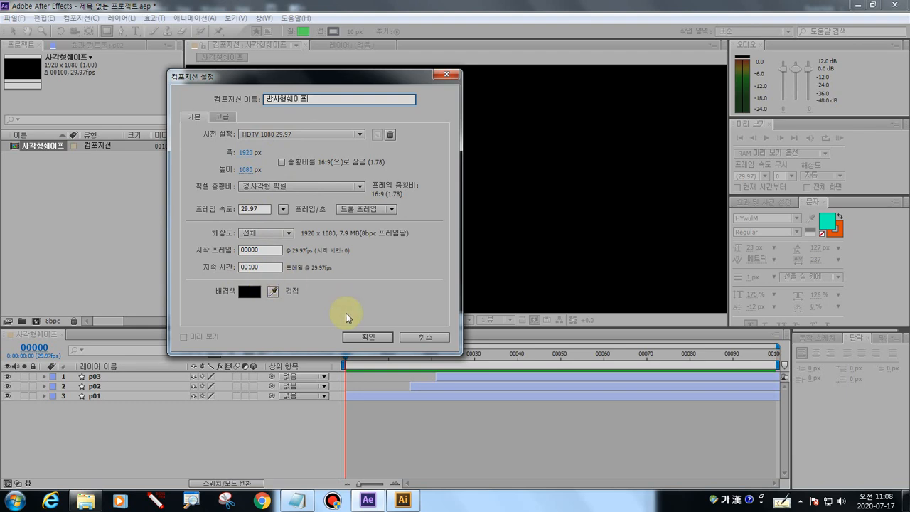
{"action": "left_click", "coordinate": [349, 335]}
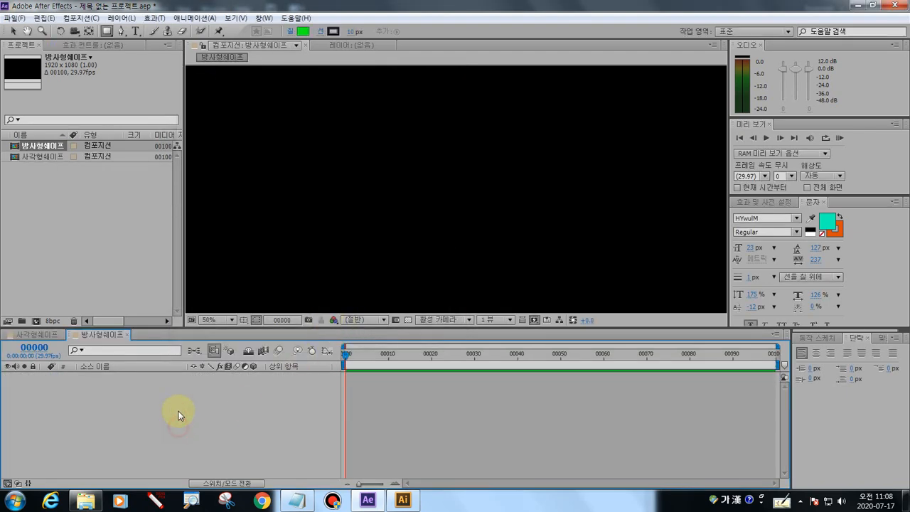
{"action": "left_click", "coordinate": [154, 500]}
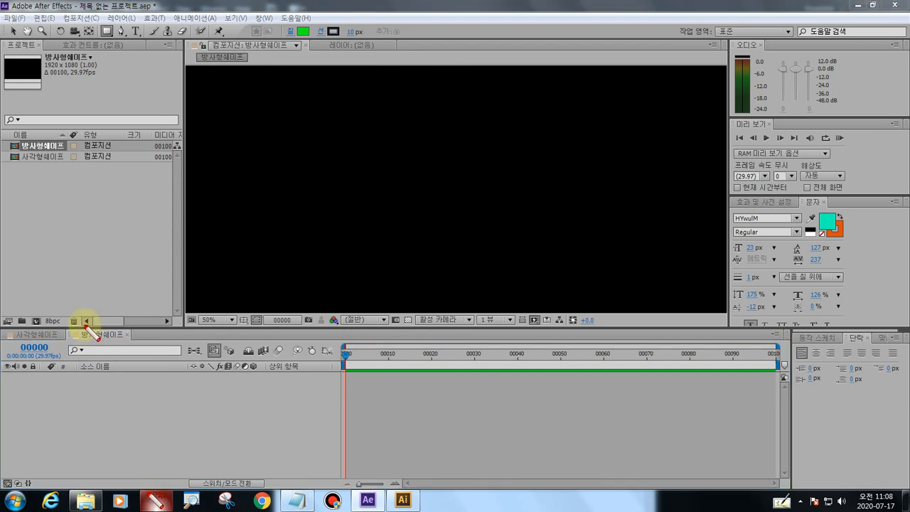
{"action": "mouse_move", "coordinate": [81, 329]}
{"action": "left_mouse_down"}
{"action": "mouse_move", "coordinate": [82, 337]}
{"action": "mouse_move", "coordinate": [126, 345]}
{"action": "mouse_move", "coordinate": [130, 331]}
{"action": "mouse_move", "coordinate": [80, 327]}
{"action": "mouse_move", "coordinate": [79, 344]}
{"action": "mouse_move", "coordinate": [128, 344]}
{"action": "mouse_move", "coordinate": [79, 327]}
{"action": "mouse_move", "coordinate": [75, 345]}
{"action": "mouse_move", "coordinate": [124, 346]}
{"action": "left_mouse_up"}
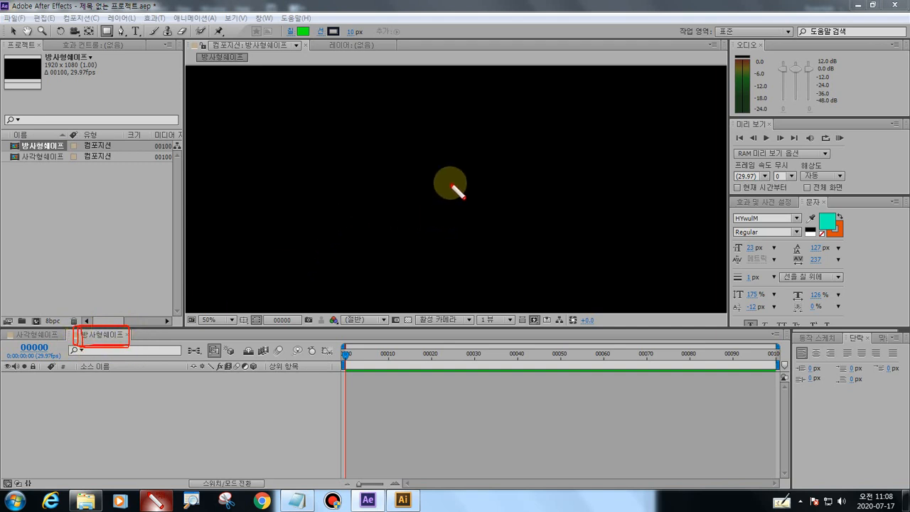
{"action": "left_click_drag", "start_coordinate": [444, 186], "coordinate": [444, 190]}
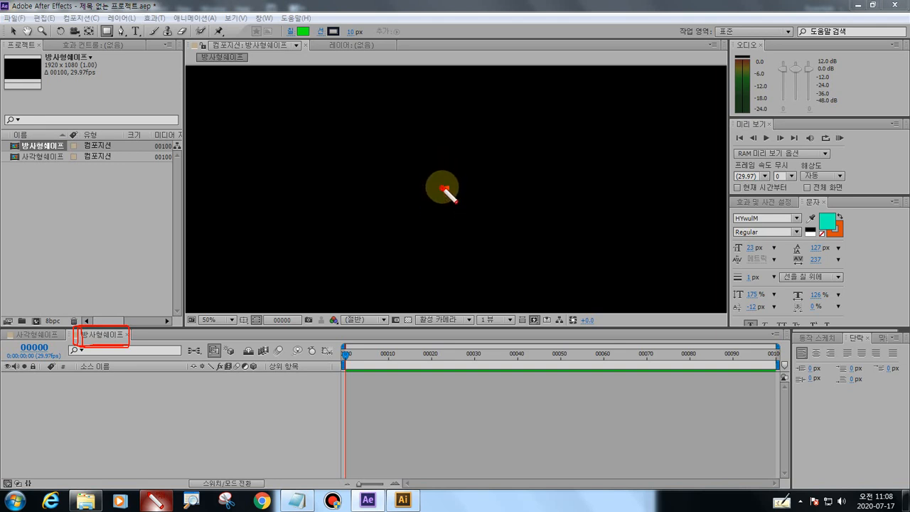
{"action": "mouse_move", "coordinate": [442, 188]}
{"action": "left_mouse_down"}
{"action": "mouse_move", "coordinate": [441, 92]}
{"action": "mouse_move", "coordinate": [451, 91]}
{"action": "mouse_move", "coordinate": [442, 92]}
{"action": "left_mouse_up"}
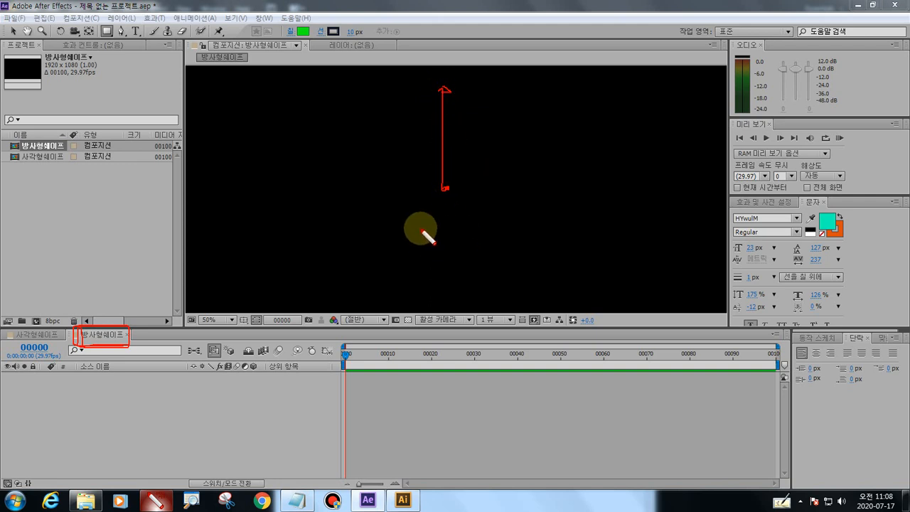
{"action": "mouse_move", "coordinate": [486, 179]}
{"action": "left_mouse_down"}
{"action": "mouse_move", "coordinate": [492, 221]}
{"action": "mouse_move", "coordinate": [446, 244]}
{"action": "mouse_move", "coordinate": [394, 211]}
{"action": "mouse_move", "coordinate": [388, 190]}
{"action": "left_mouse_up"}
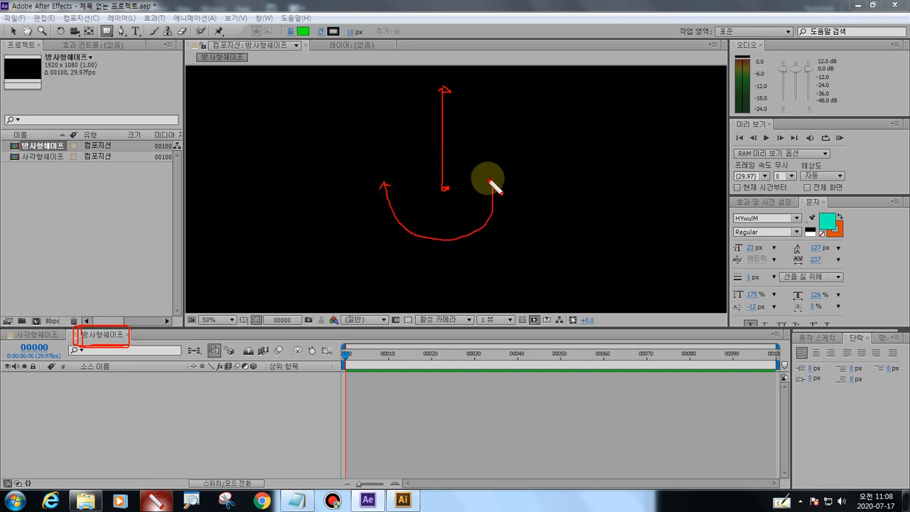
{"action": "left_click_drag", "start_coordinate": [488, 183], "coordinate": [498, 184]}
{"action": "mouse_move", "coordinate": [467, 213]}
{"action": "left_mouse_down"}
{"action": "mouse_move", "coordinate": [435, 242]}
{"action": "mouse_move", "coordinate": [435, 255]}
{"action": "left_mouse_up"}
{"action": "left_click_drag", "start_coordinate": [440, 224], "coordinate": [480, 269]}
{"action": "mouse_move", "coordinate": [400, 247]}
{"action": "left_mouse_down"}
{"action": "mouse_move", "coordinate": [408, 230]}
{"action": "mouse_move", "coordinate": [418, 239]}
{"action": "left_mouse_up"}
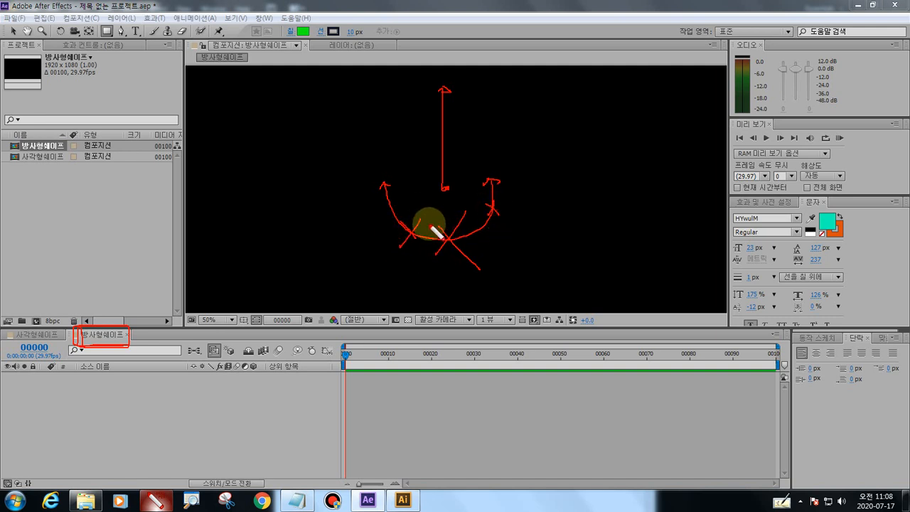
{"action": "key", "text": "Escape"}
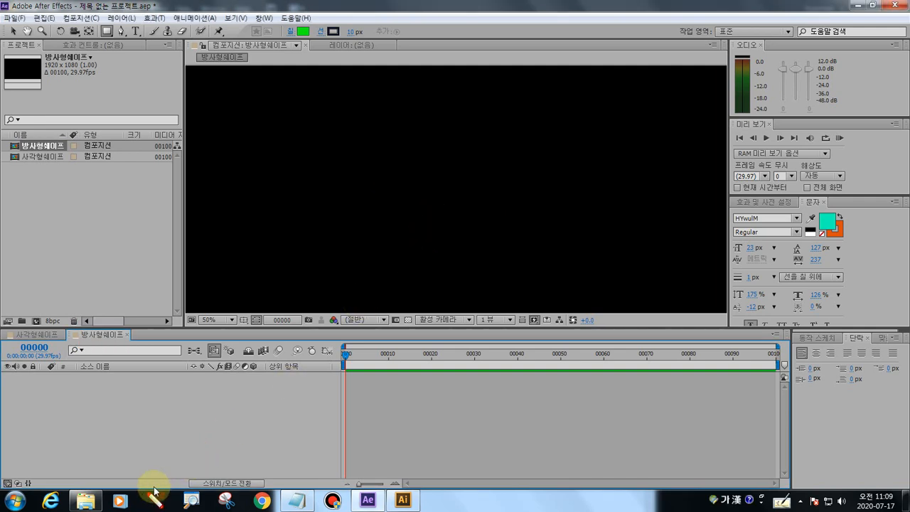
{"action": "left_click", "coordinate": [154, 492]}
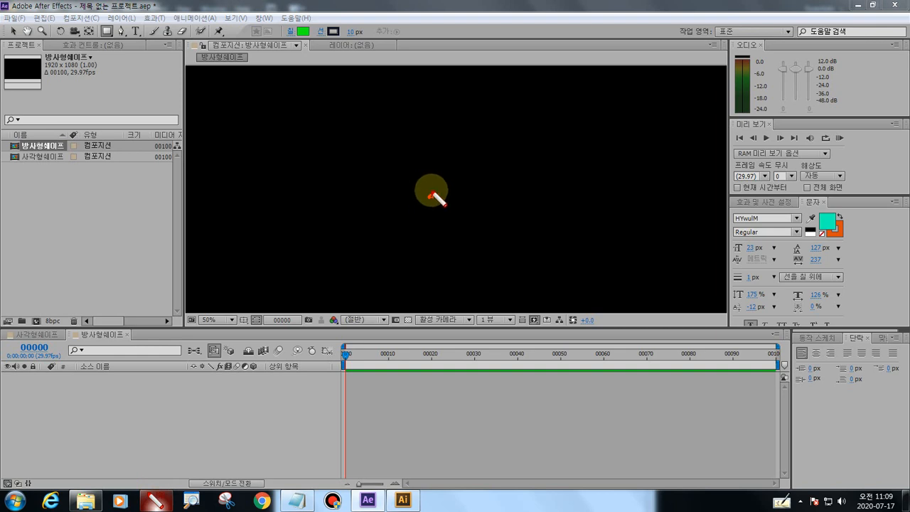
{"action": "mouse_move", "coordinate": [430, 193]}
{"action": "left_mouse_down"}
{"action": "mouse_move", "coordinate": [434, 98]}
{"action": "mouse_move", "coordinate": [432, 170]}
{"action": "left_mouse_up"}
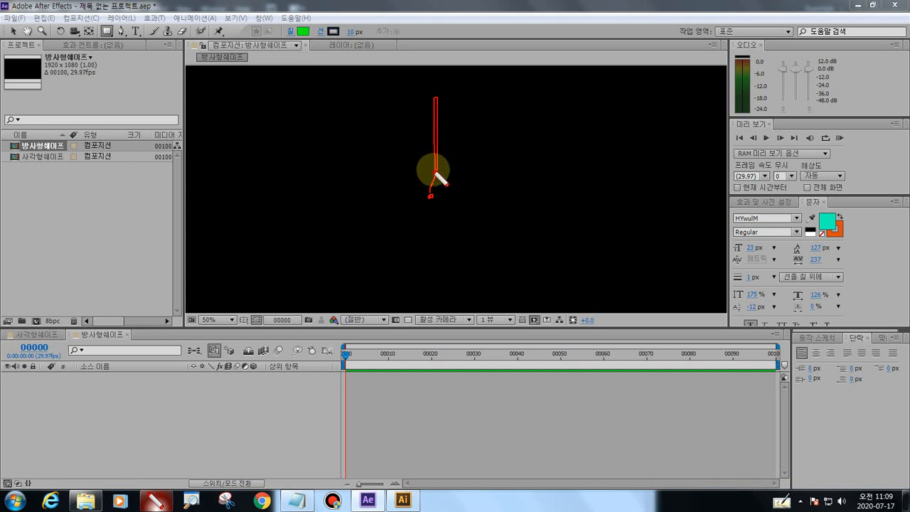
{"action": "left_click_drag", "start_coordinate": [436, 117], "coordinate": [435, 46]}
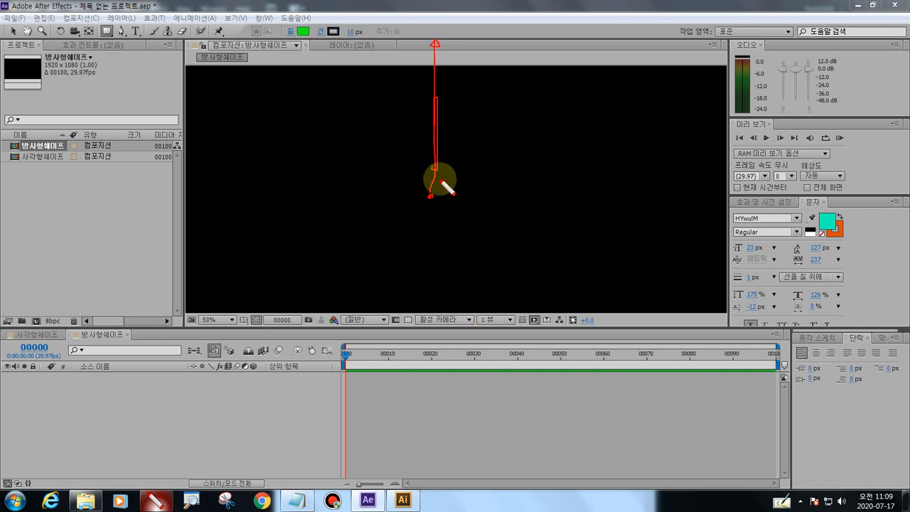
{"action": "mouse_move", "coordinate": [429, 208]}
{"action": "left_mouse_down"}
{"action": "mouse_move", "coordinate": [431, 199]}
{"action": "mouse_move", "coordinate": [433, 304]}
{"action": "mouse_move", "coordinate": [442, 288]}
{"action": "mouse_move", "coordinate": [329, 229]}
{"action": "mouse_move", "coordinate": [358, 228]}
{"action": "left_mouse_up"}
{"action": "left_click_drag", "start_coordinate": [460, 201], "coordinate": [553, 219]}
{"action": "left_click_drag", "start_coordinate": [518, 223], "coordinate": [553, 219]}
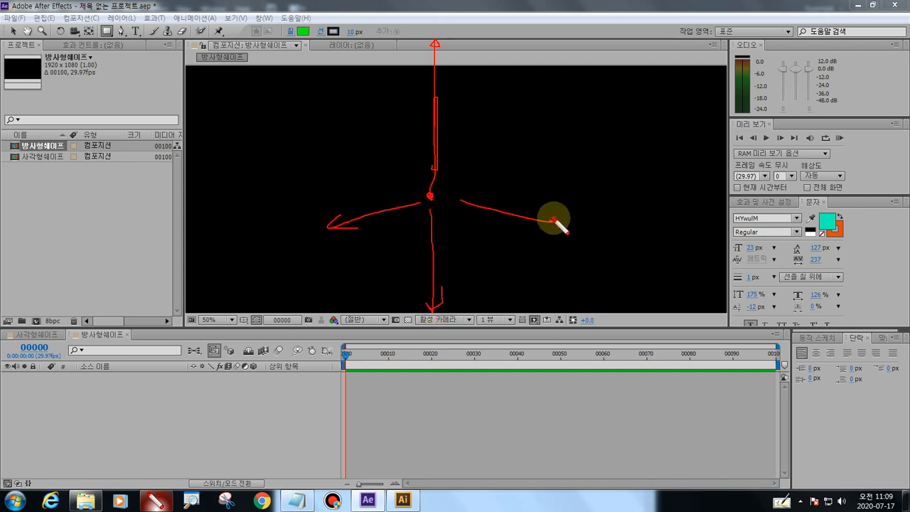
{"action": "left_click_drag", "start_coordinate": [411, 178], "coordinate": [329, 148]}
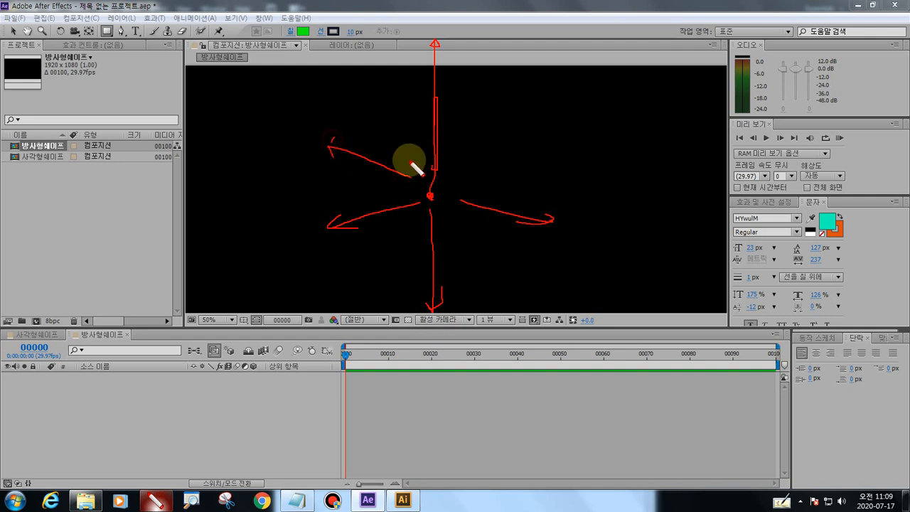
{"action": "mouse_move", "coordinate": [453, 172]}
{"action": "left_mouse_down"}
{"action": "mouse_move", "coordinate": [543, 137]}
{"action": "mouse_move", "coordinate": [539, 149]}
{"action": "left_mouse_up"}
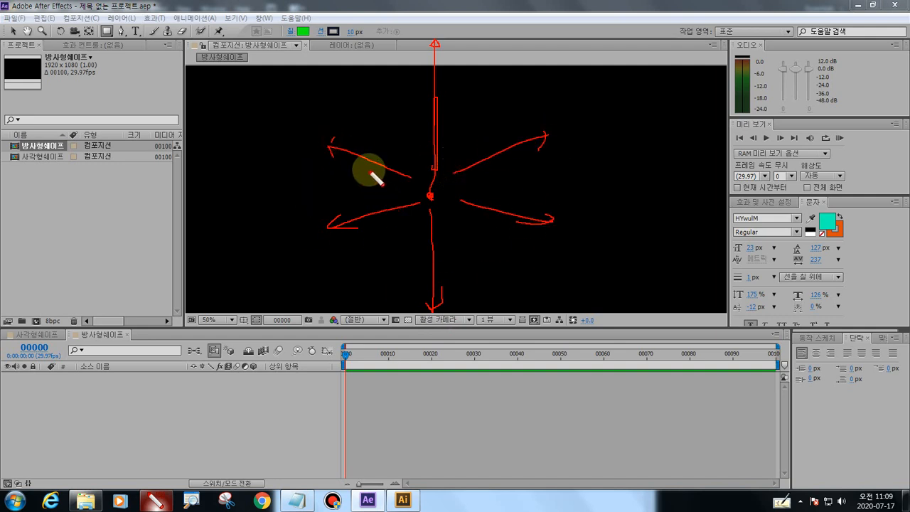
{"action": "mouse_move", "coordinate": [366, 184]}
{"action": "left_mouse_down"}
{"action": "mouse_move", "coordinate": [392, 260]}
{"action": "mouse_move", "coordinate": [530, 258]}
{"action": "mouse_move", "coordinate": [547, 166]}
{"action": "left_mouse_up"}
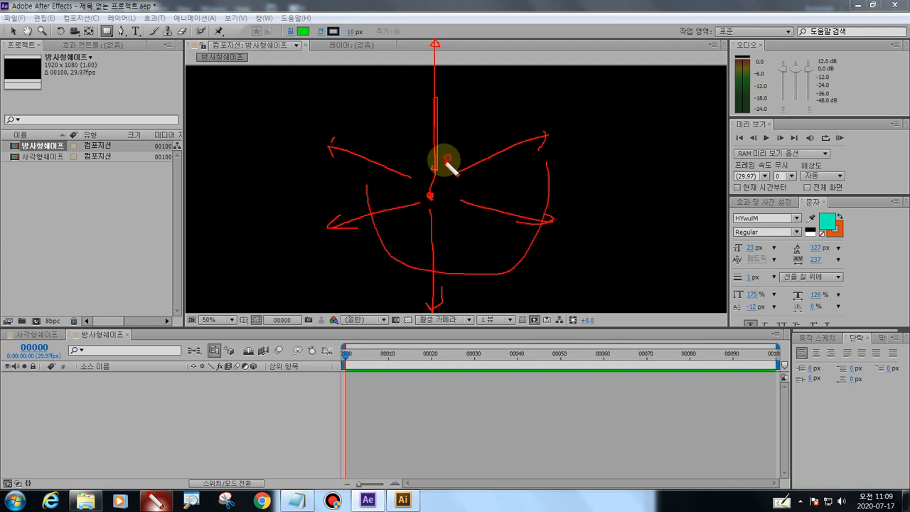
{"action": "mouse_move", "coordinate": [437, 162]}
{"action": "left_mouse_down"}
{"action": "mouse_move", "coordinate": [433, 147]}
{"action": "mouse_move", "coordinate": [442, 136]}
{"action": "mouse_move", "coordinate": [433, 178]}
{"action": "mouse_move", "coordinate": [430, 80]}
{"action": "mouse_move", "coordinate": [436, 97]}
{"action": "left_mouse_up"}
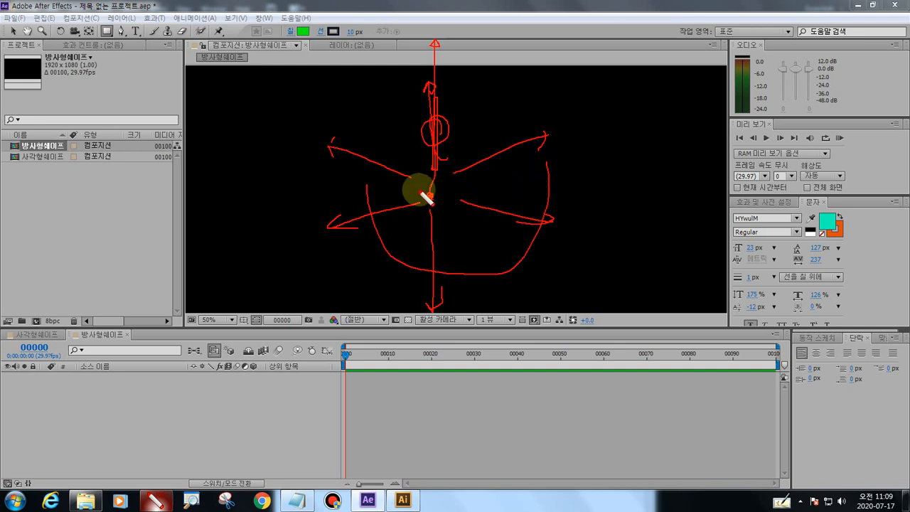
{"action": "mouse_move", "coordinate": [426, 169]}
{"action": "left_mouse_down"}
{"action": "mouse_move", "coordinate": [422, 55]}
{"action": "mouse_move", "coordinate": [431, 56]}
{"action": "mouse_move", "coordinate": [423, 54]}
{"action": "left_mouse_up"}
{"action": "key", "text": "Escape"}
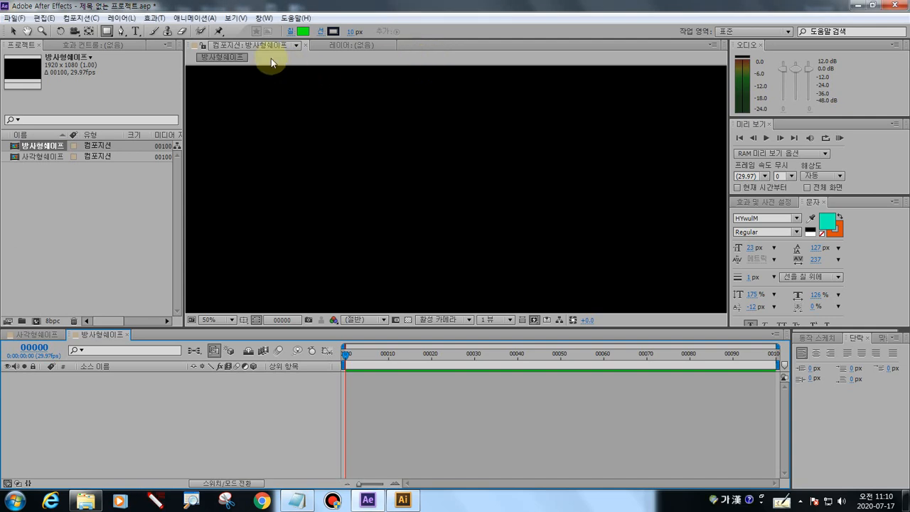
- Create a new shape layer in the 방사형쉐이프 composition and add a rectangle path to its contents
{"action": "left_click", "coordinate": [129, 20]}
{"action": "mouse_move", "coordinate": [136, 34]}
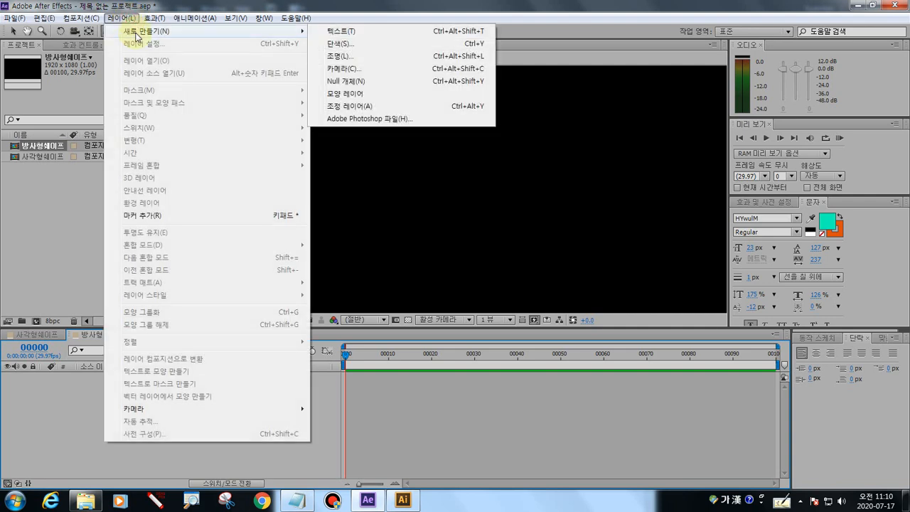
{"action": "left_click", "coordinate": [349, 98]}
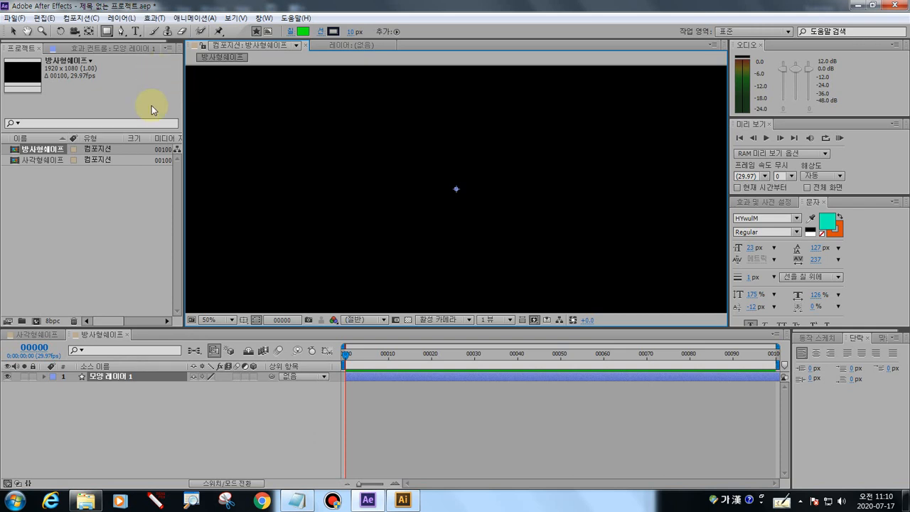
{"action": "left_click", "coordinate": [43, 377]}
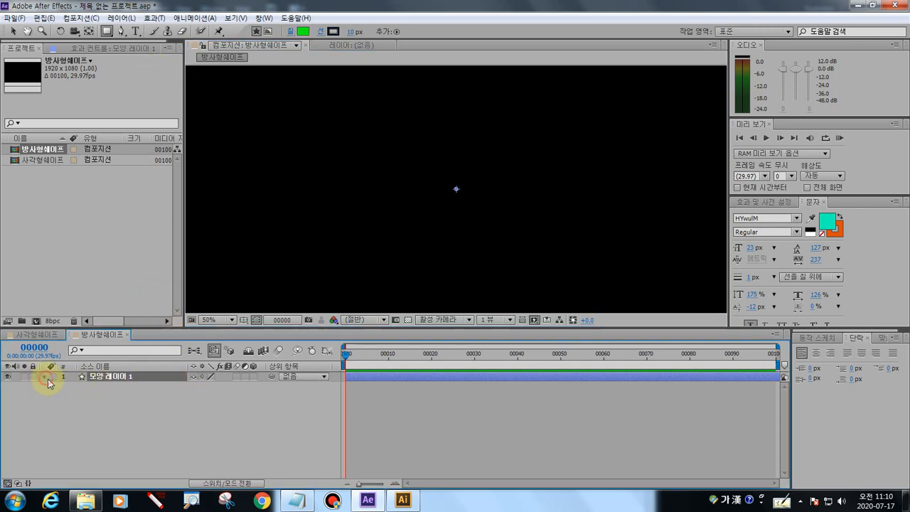
{"action": "left_click", "coordinate": [258, 386]}
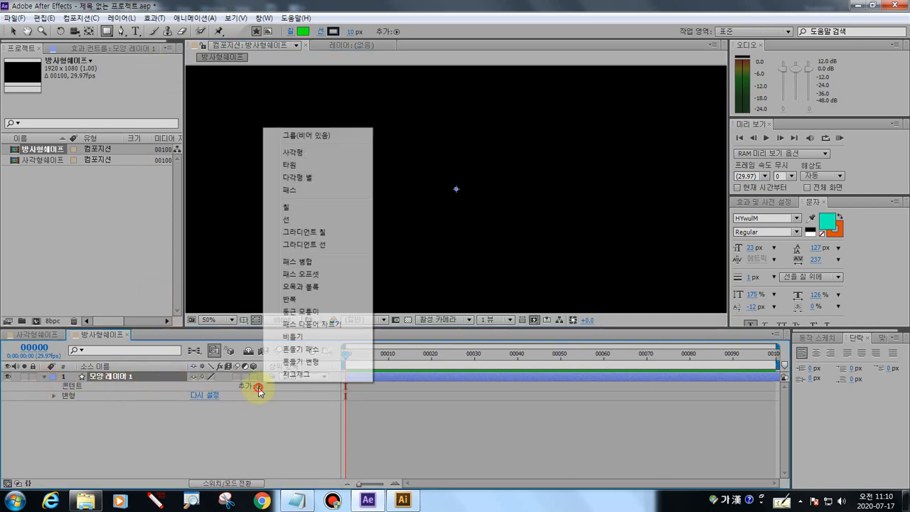
{"action": "left_click", "coordinate": [302, 153]}
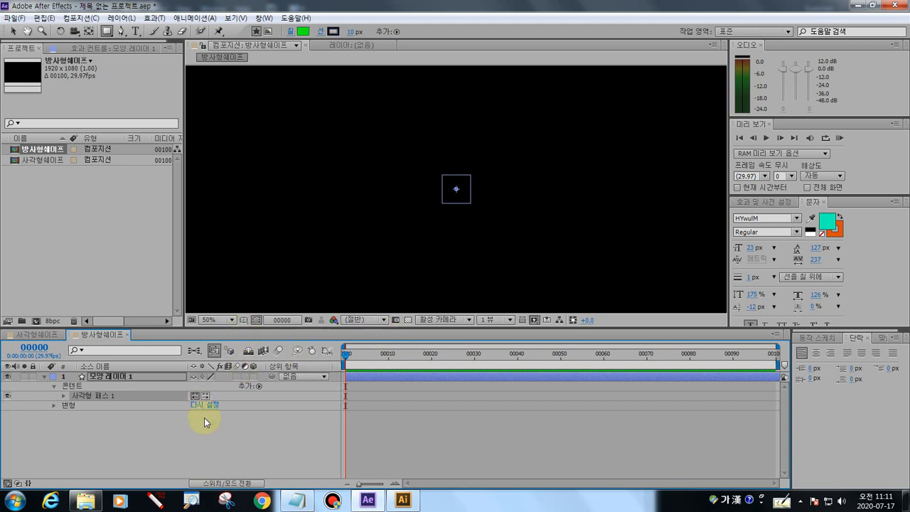
- Add a fill to the shape layer's contents and set its colour to a brownish orange
{"action": "left_click", "coordinate": [257, 388]}
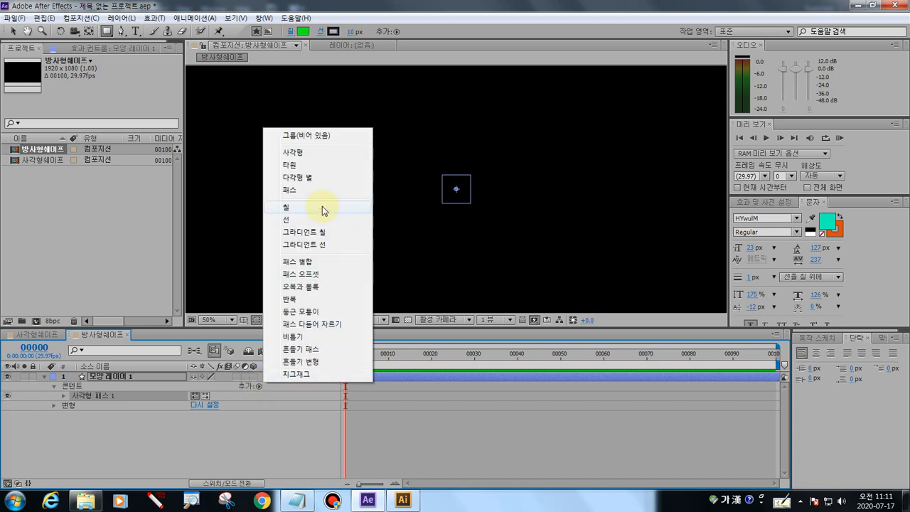
{"action": "left_click", "coordinate": [302, 211]}
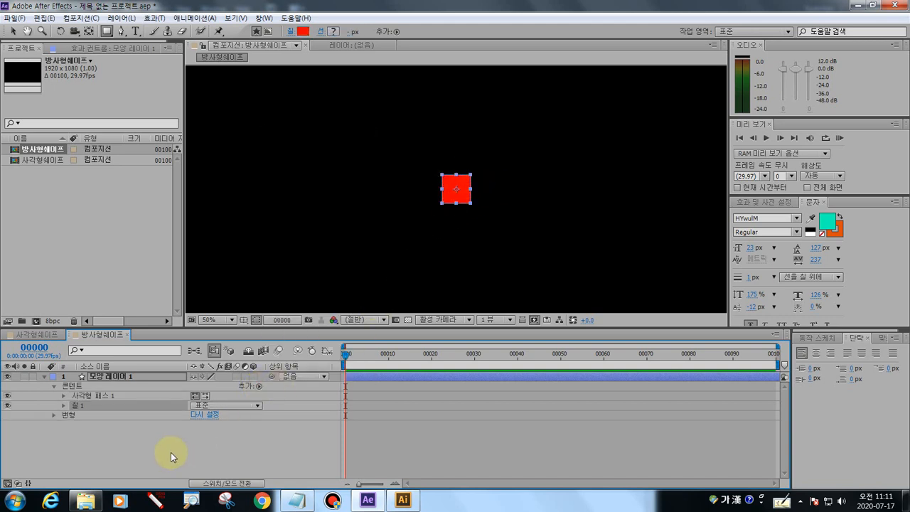
{"action": "left_click", "coordinate": [64, 406]}
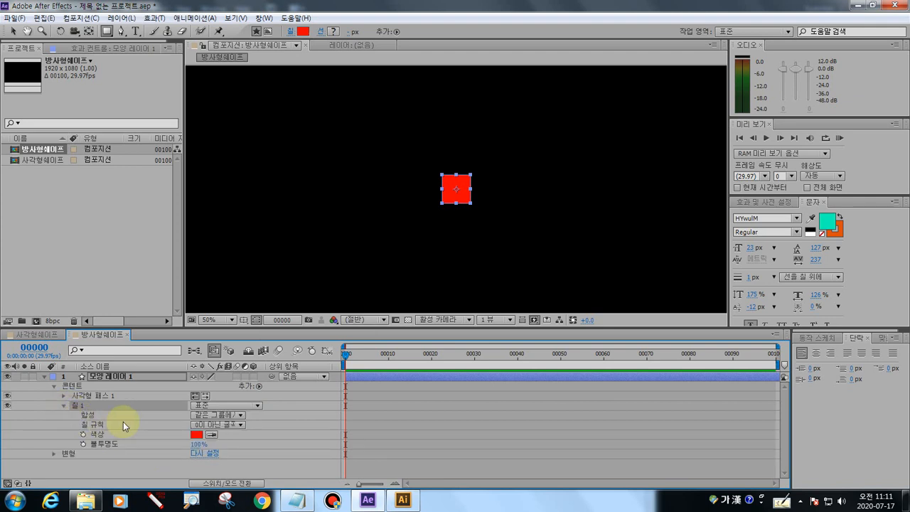
{"action": "left_click", "coordinate": [199, 439]}
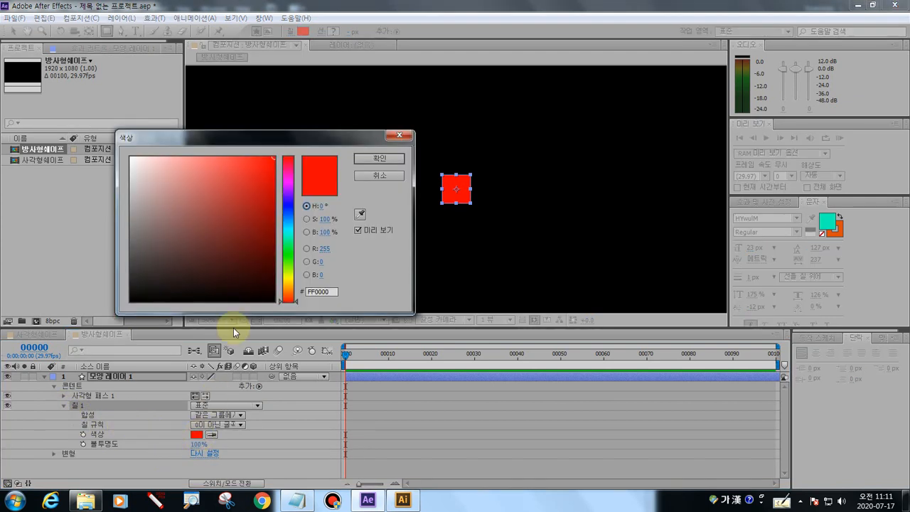
{"action": "left_click", "coordinate": [270, 226]}
{"action": "mouse_move", "coordinate": [270, 226]}
{"action": "left_mouse_down"}
{"action": "mouse_move", "coordinate": [264, 187]}
{"action": "mouse_move", "coordinate": [240, 234]}
{"action": "mouse_move", "coordinate": [250, 237]}
{"action": "left_mouse_up"}
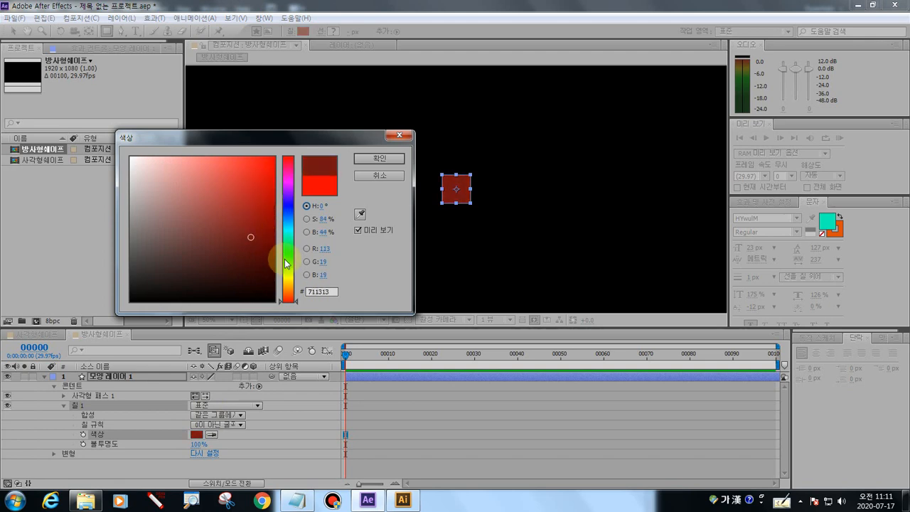
{"action": "mouse_move", "coordinate": [288, 295]}
{"action": "left_mouse_down"}
{"action": "mouse_move", "coordinate": [288, 277]}
{"action": "mouse_move", "coordinate": [291, 295]}
{"action": "left_mouse_up"}
{"action": "left_click_drag", "start_coordinate": [250, 245], "coordinate": [241, 196]}
{"action": "left_click", "coordinate": [379, 157]}
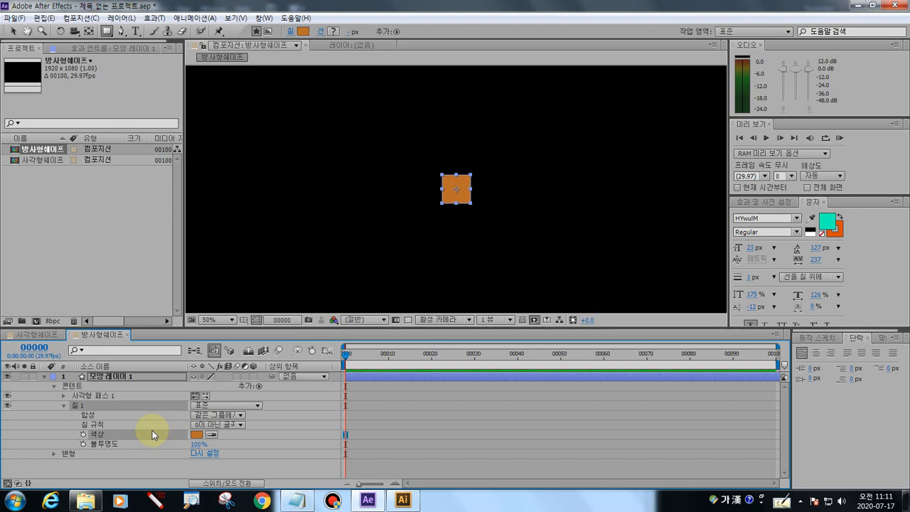
- Collapse the fill's properties, expand the rectangle path and enable keyframing for its size and position at frame 0
{"action": "left_click", "coordinate": [65, 405]}
{"action": "left_click", "coordinate": [63, 396]}
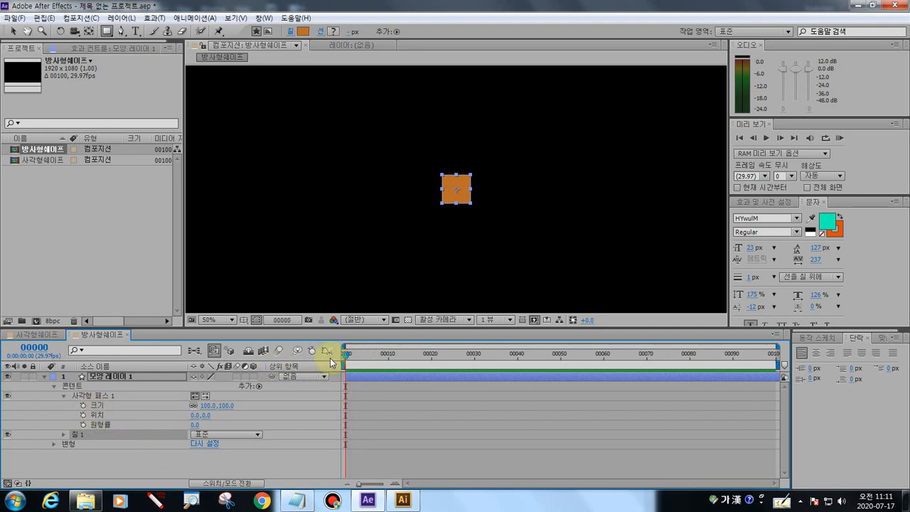
{"action": "left_click", "coordinate": [83, 405]}
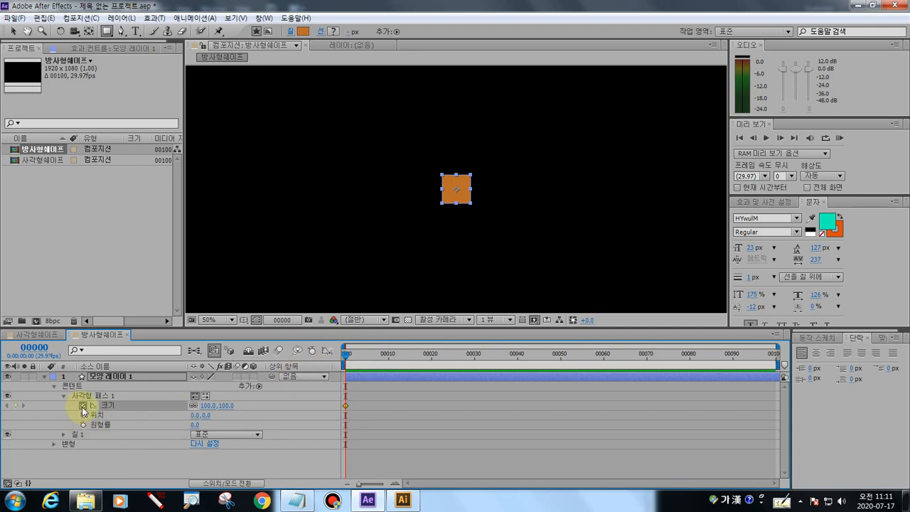
{"action": "left_click", "coordinate": [84, 414]}
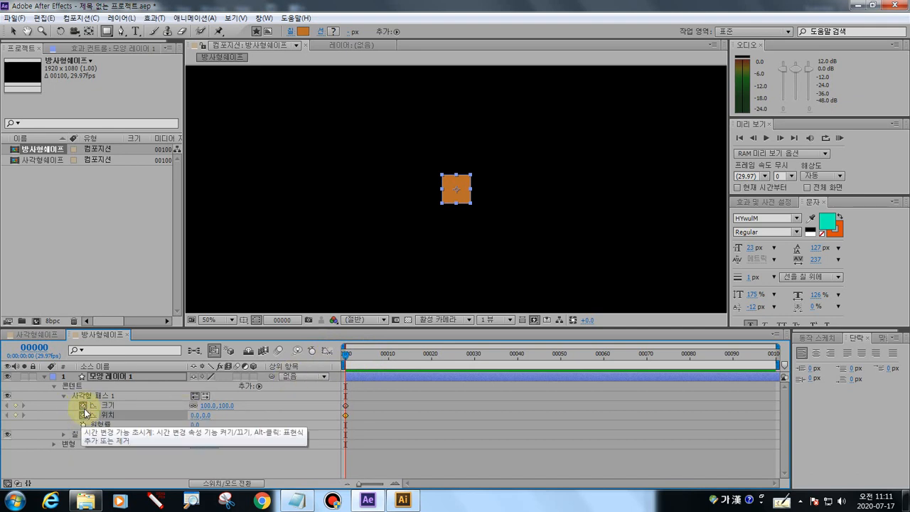
{"action": "left_click", "coordinate": [155, 500]}
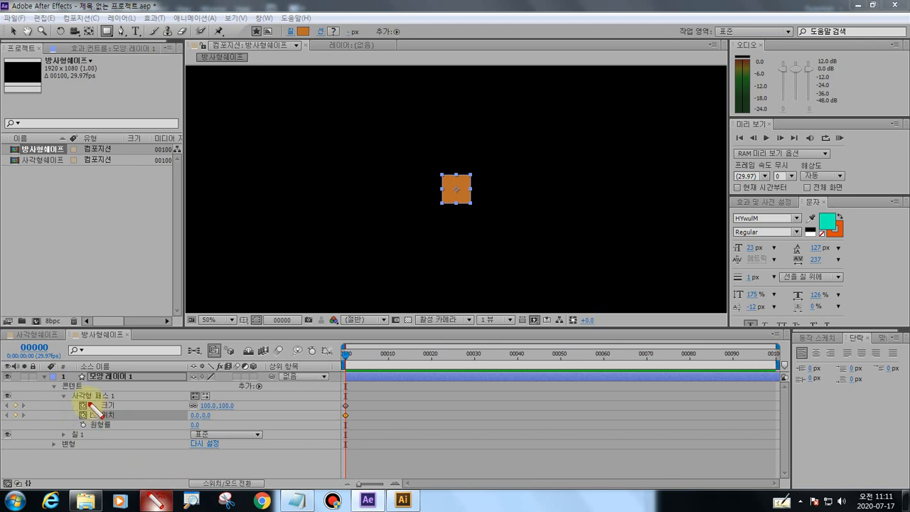
{"action": "mouse_move", "coordinate": [91, 420]}
{"action": "left_mouse_down"}
{"action": "mouse_move", "coordinate": [80, 419]}
{"action": "mouse_move", "coordinate": [78, 402]}
{"action": "mouse_move", "coordinate": [109, 403]}
{"action": "mouse_move", "coordinate": [103, 410]}
{"action": "left_mouse_up"}
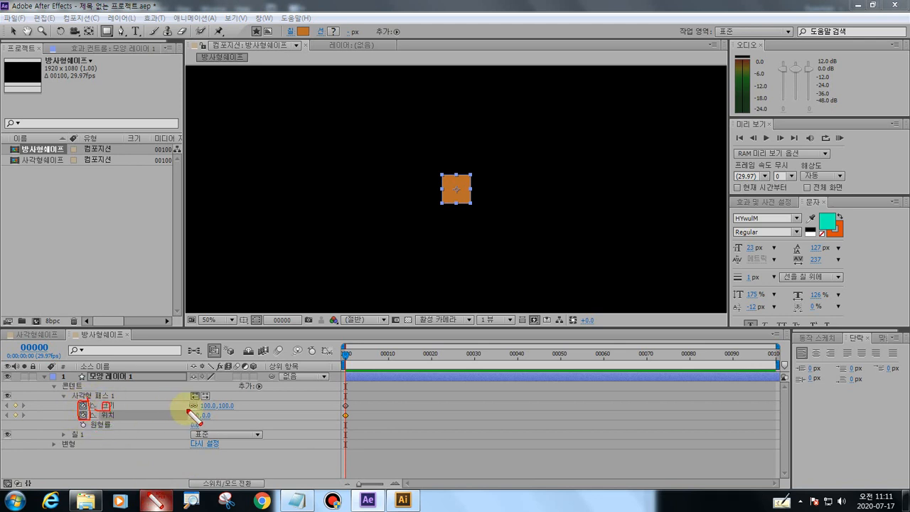
{"action": "left_click_drag", "start_coordinate": [193, 408], "coordinate": [235, 415]}
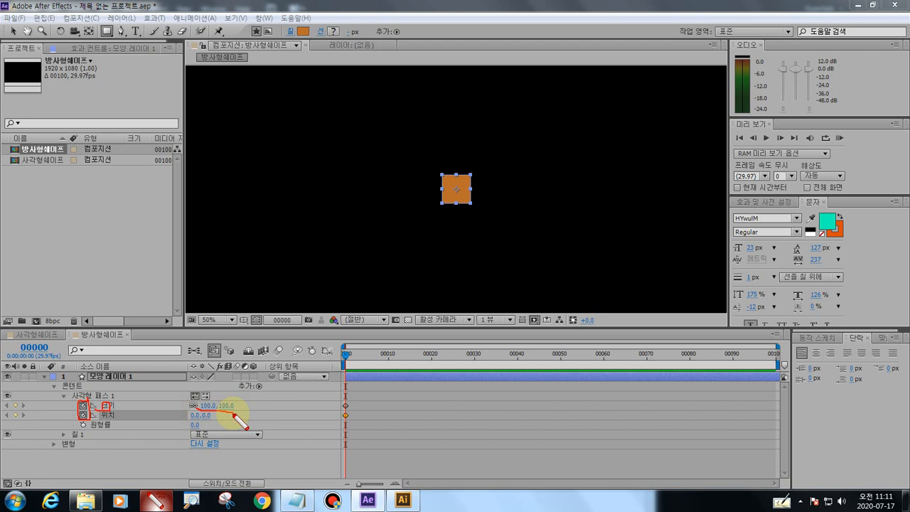
{"action": "key", "text": "Escape"}
- Set the rectangle path's size to 20 by 20 at frame 0, keeping its proportions linked
{"action": "left_click", "coordinate": [210, 405]}
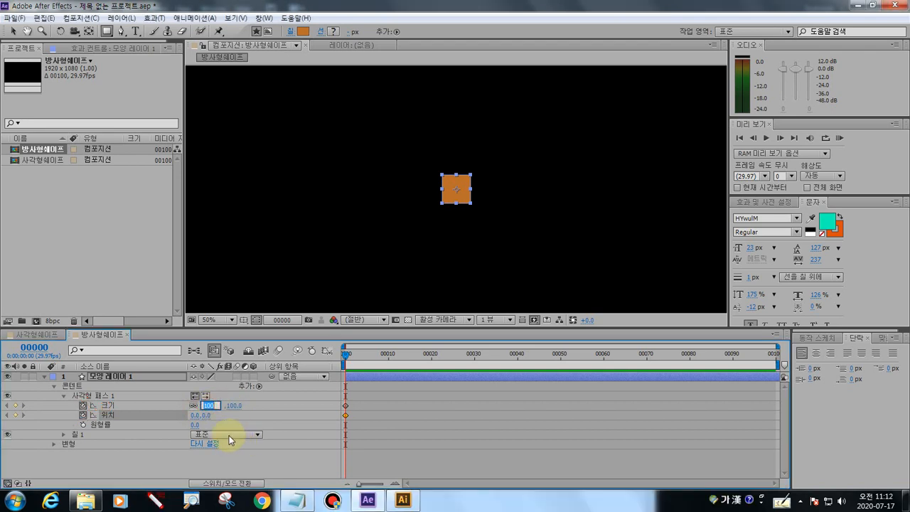
{"action": "type", "text": "20"}
{"action": "key", "text": "Return"}
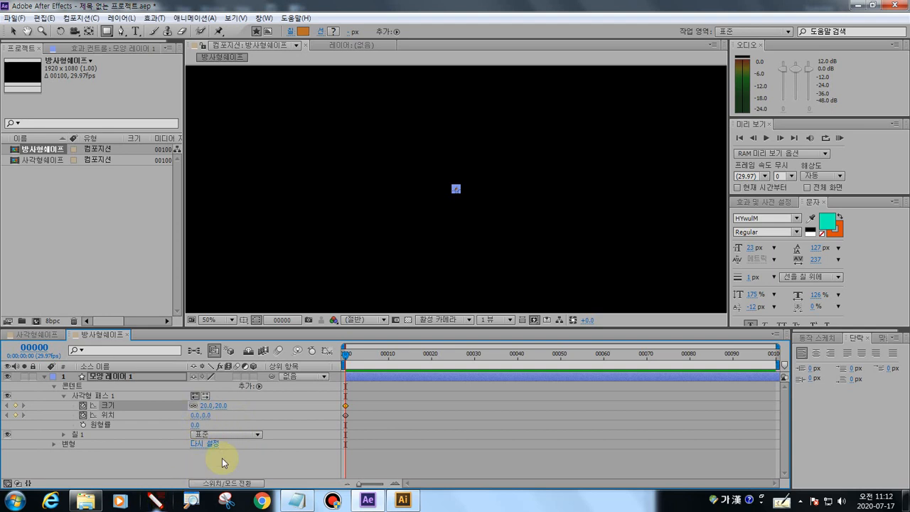
{"action": "left_click", "coordinate": [155, 501]}
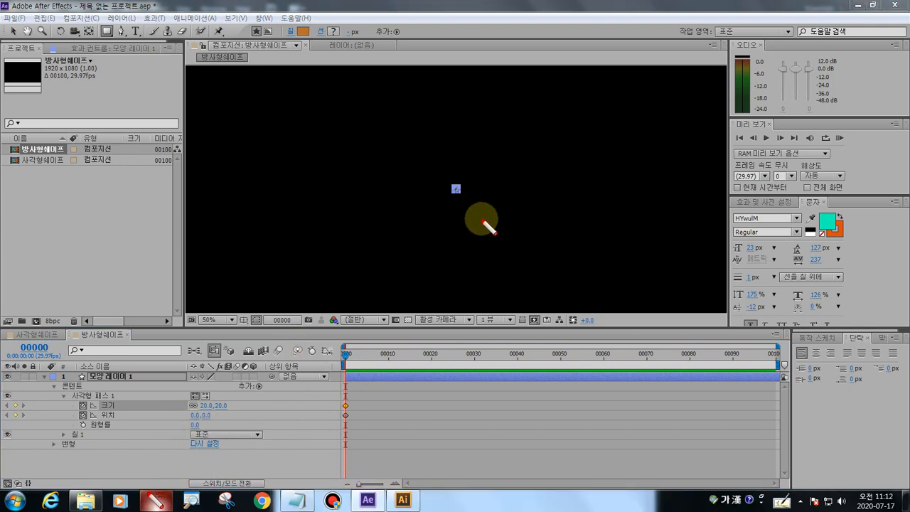
{"action": "key", "text": "Escape"}
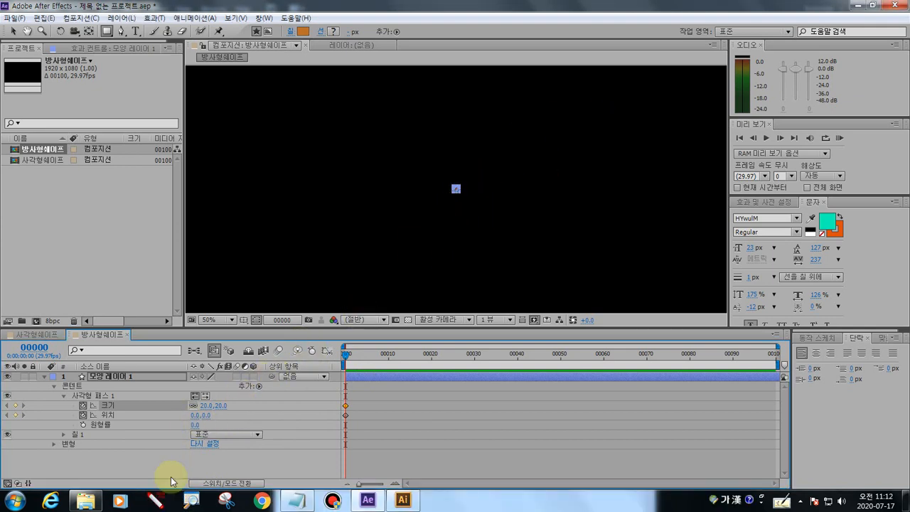
{"action": "left_click", "coordinate": [155, 500]}
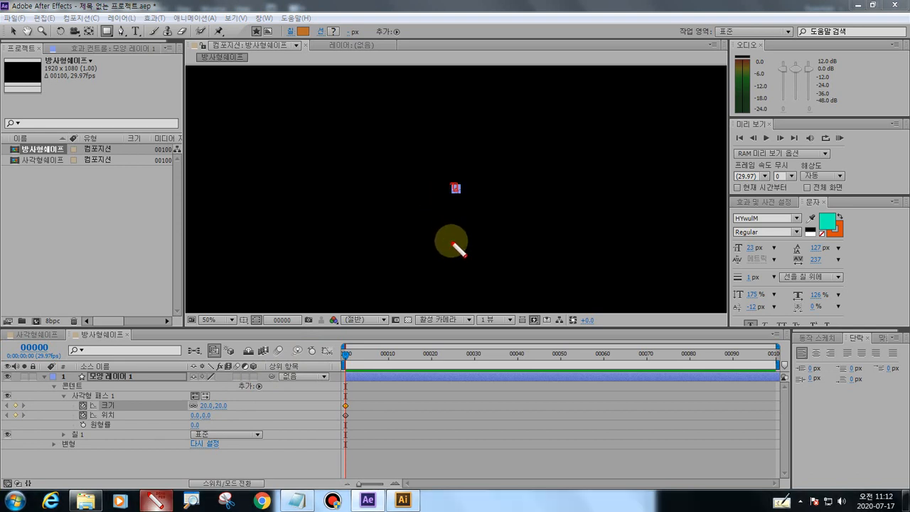
{"action": "key", "text": "Escape"}
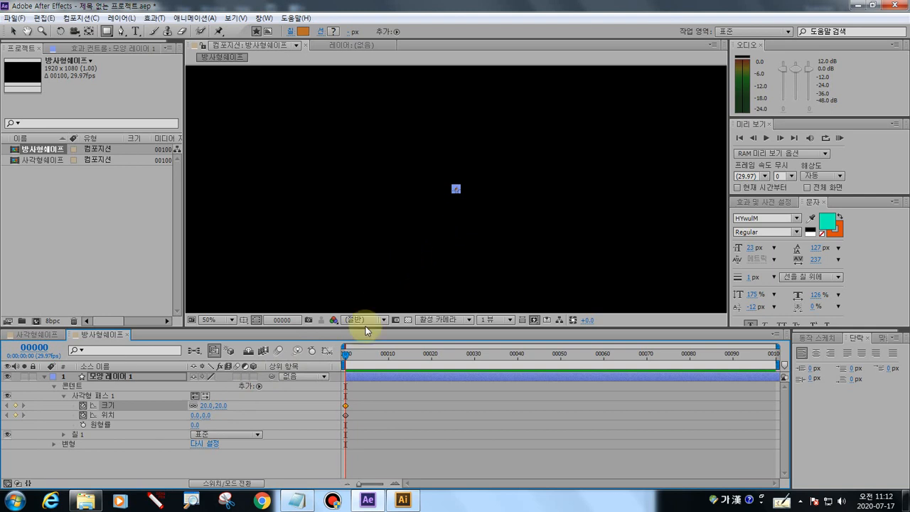
- Move the current time to frame 20 and keyframe the rectangle path's size there at 3 by 3
{"action": "left_click_drag", "start_coordinate": [345, 353], "coordinate": [433, 361]}
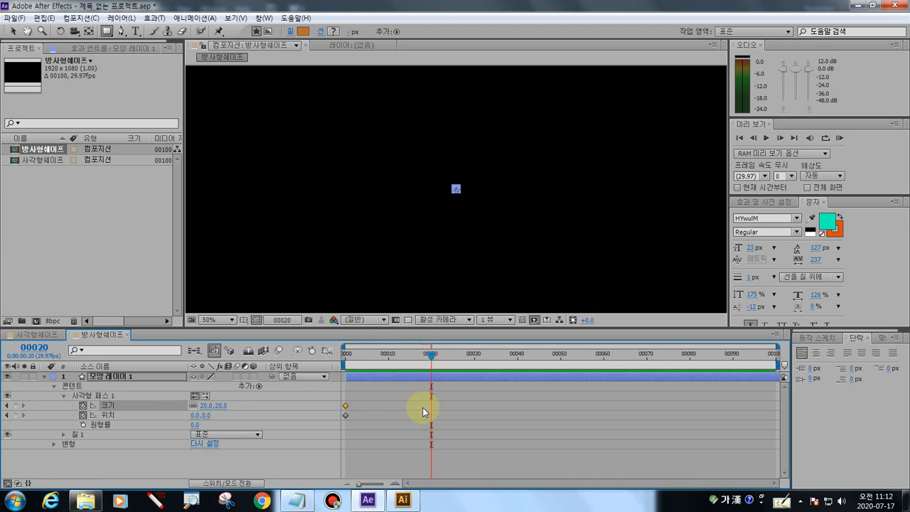
{"action": "left_click", "coordinate": [155, 502]}
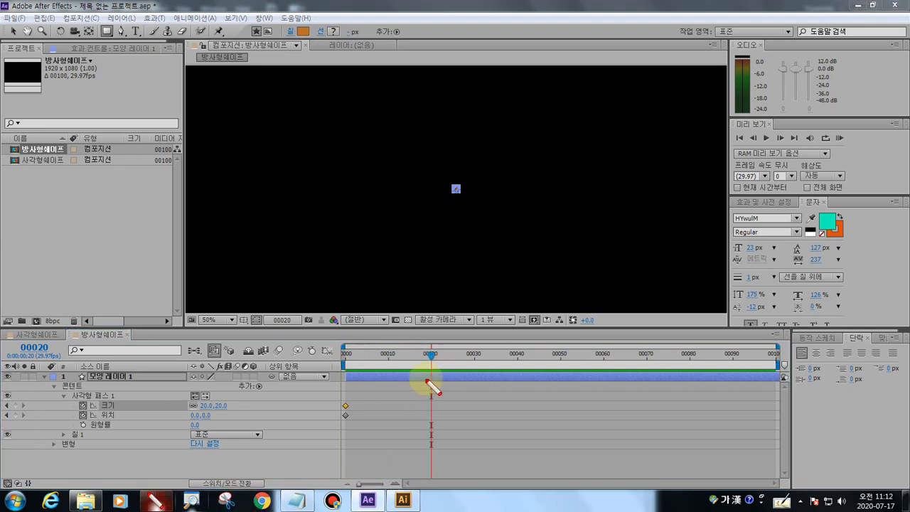
{"action": "left_click_drag", "start_coordinate": [432, 340], "coordinate": [422, 484]}
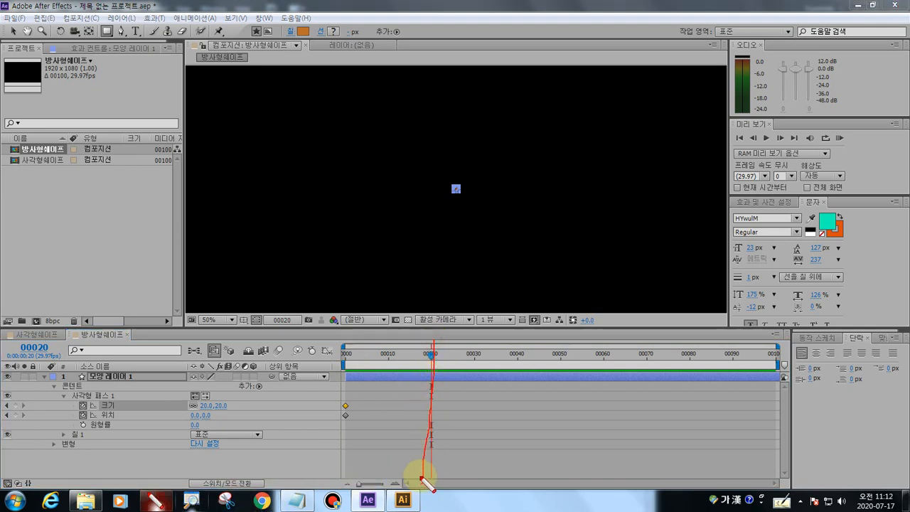
{"action": "left_click_drag", "start_coordinate": [193, 408], "coordinate": [197, 409]}
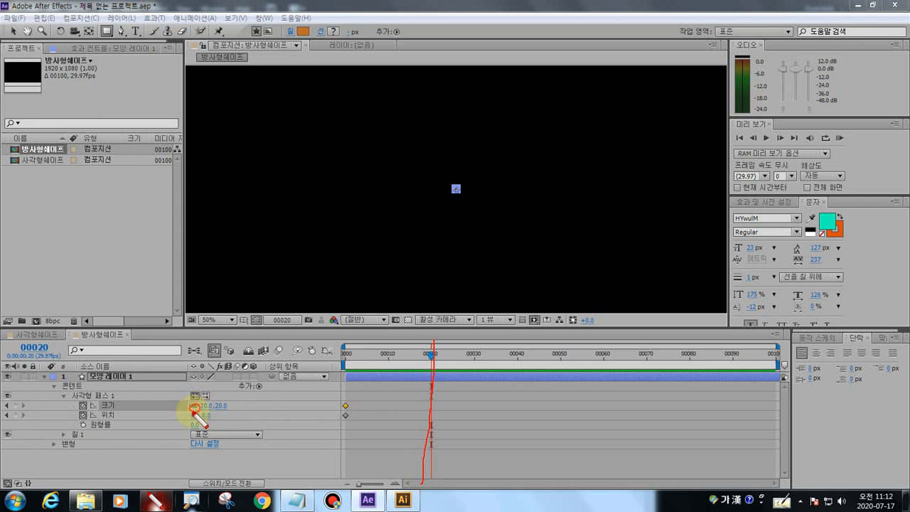
{"action": "key", "text": "Escape"}
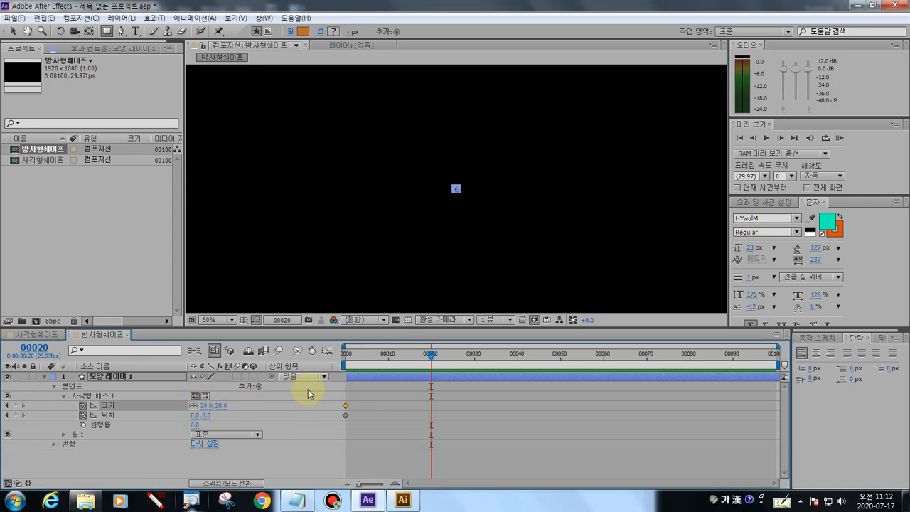
{"action": "mouse_move", "coordinate": [209, 405]}
{"action": "left_mouse_down"}
{"action": "mouse_move", "coordinate": [260, 406]}
{"action": "mouse_move", "coordinate": [205, 414]}
{"action": "mouse_move", "coordinate": [214, 412]}
{"action": "left_mouse_up"}
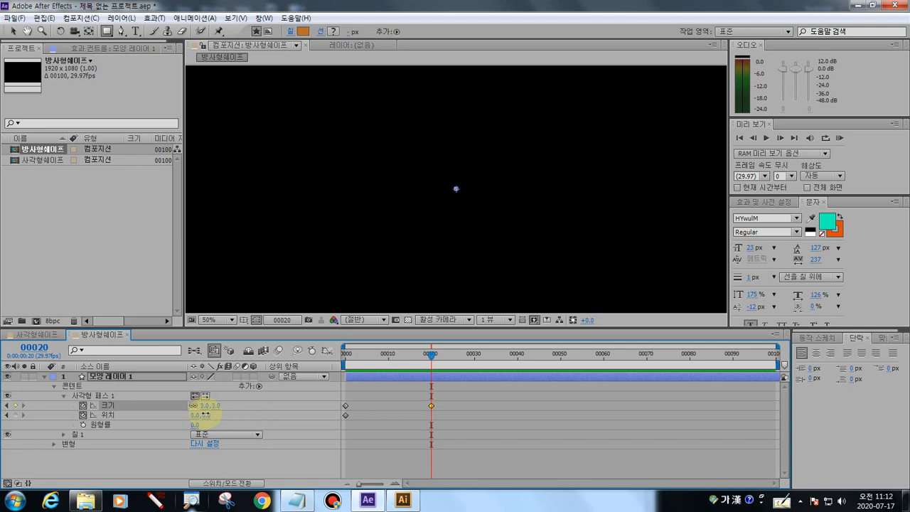
{"action": "mouse_move", "coordinate": [446, 130]}
{"action": "left_mouse_down"}
{"action": "mouse_move", "coordinate": [442, 204]}
{"action": "mouse_move", "coordinate": [456, 202]}
{"action": "mouse_move", "coordinate": [463, 138]}
{"action": "mouse_move", "coordinate": [445, 133]}
{"action": "left_mouse_up"}
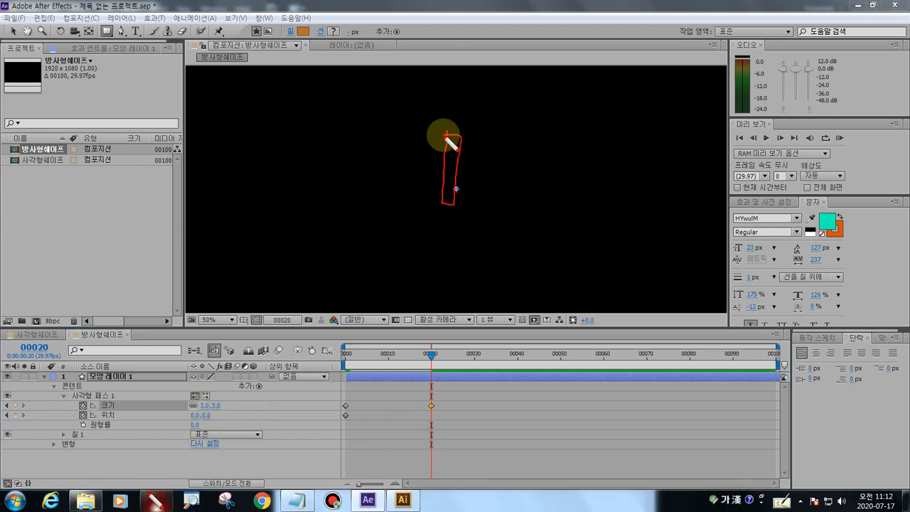
{"action": "key", "text": "Escape"}
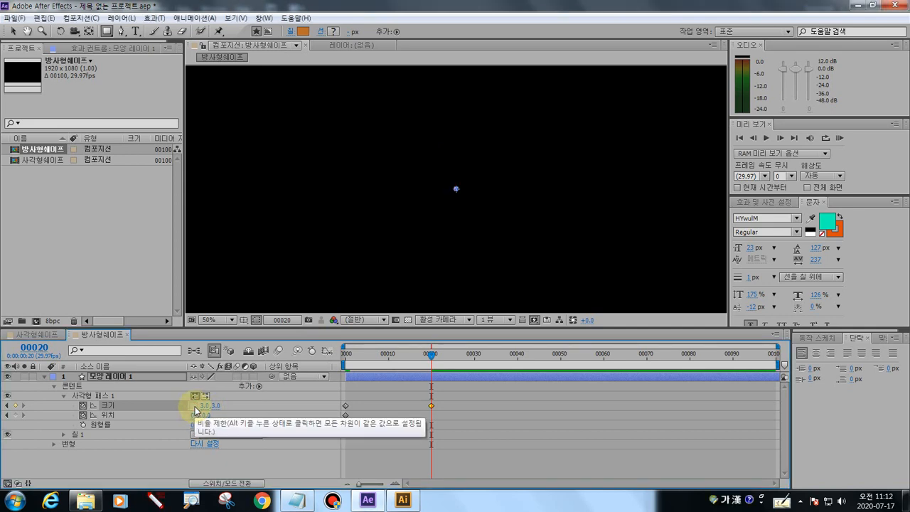
- Unlink the rectangle path's size proportions and set its size at frame 20 to 0 by 200
{"action": "left_click", "coordinate": [194, 407]}
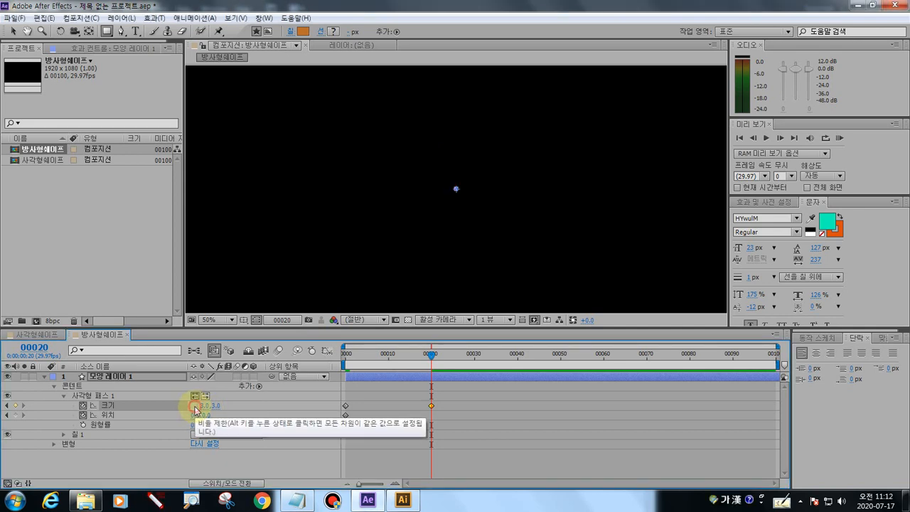
{"action": "left_click", "coordinate": [204, 405]}
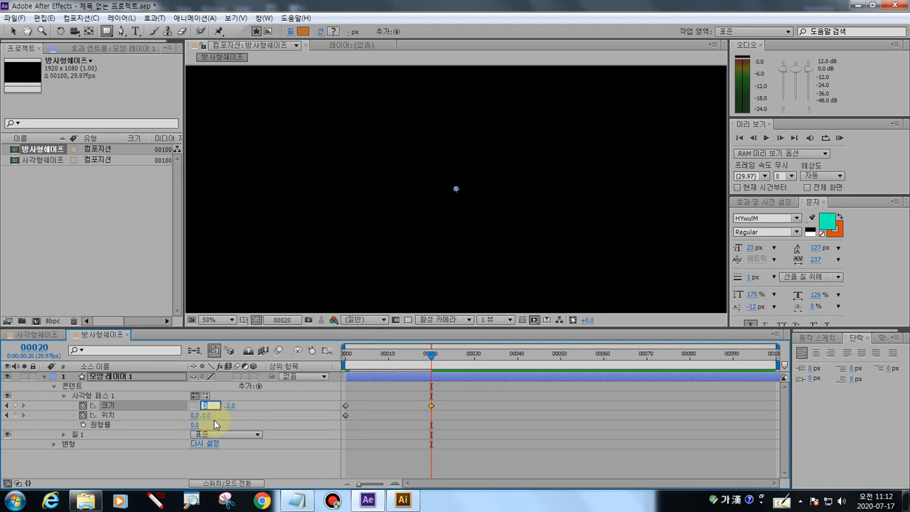
{"action": "type", "text": "20"}
{"action": "left_click", "coordinate": [219, 405]}
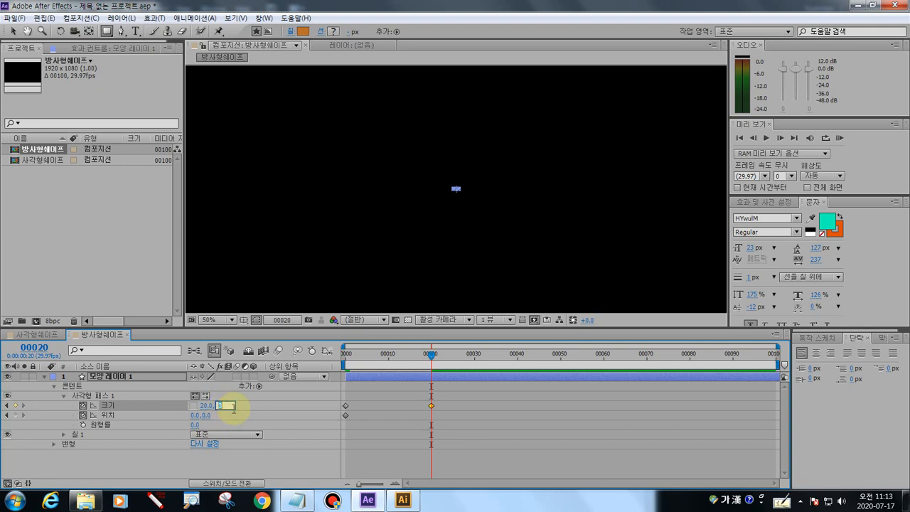
{"action": "type", "text": "200"}
{"action": "key", "text": "Return"}
{"action": "left_click", "coordinate": [204, 407]}
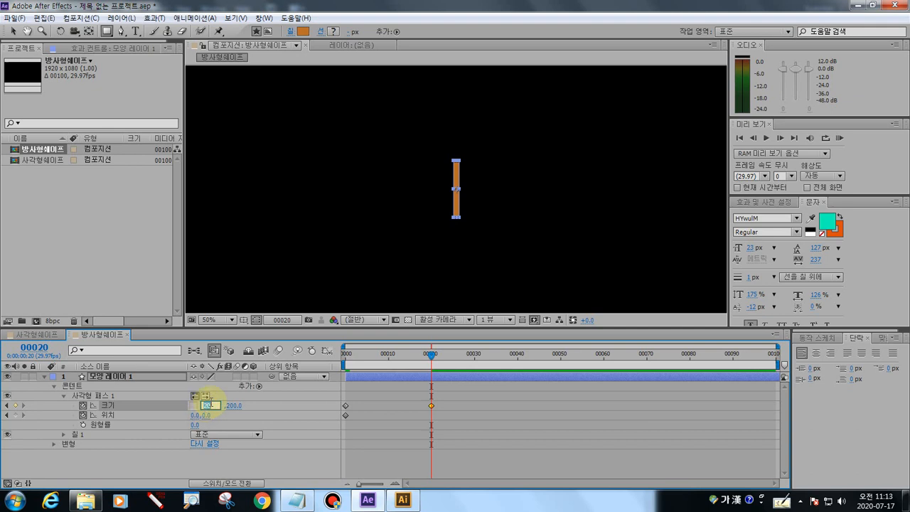
{"action": "type", "text": "0"}
{"action": "key", "text": "Return"}
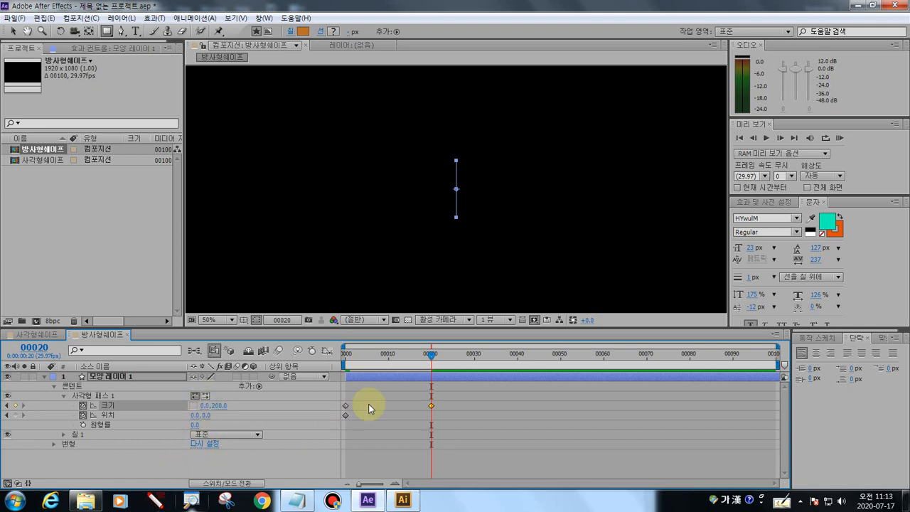
{"action": "left_click", "coordinate": [155, 501]}
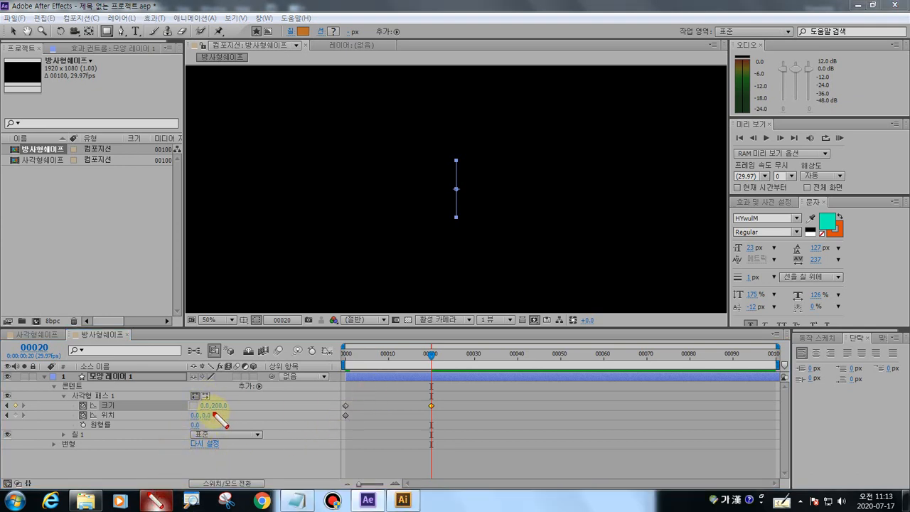
{"action": "mouse_move", "coordinate": [213, 411]}
{"action": "left_mouse_down"}
{"action": "mouse_move", "coordinate": [228, 406]}
{"action": "mouse_move", "coordinate": [212, 400]}
{"action": "mouse_move", "coordinate": [211, 413]}
{"action": "mouse_move", "coordinate": [204, 411]}
{"action": "mouse_move", "coordinate": [212, 408]}
{"action": "left_mouse_up"}
{"action": "key", "text": "Escape"}
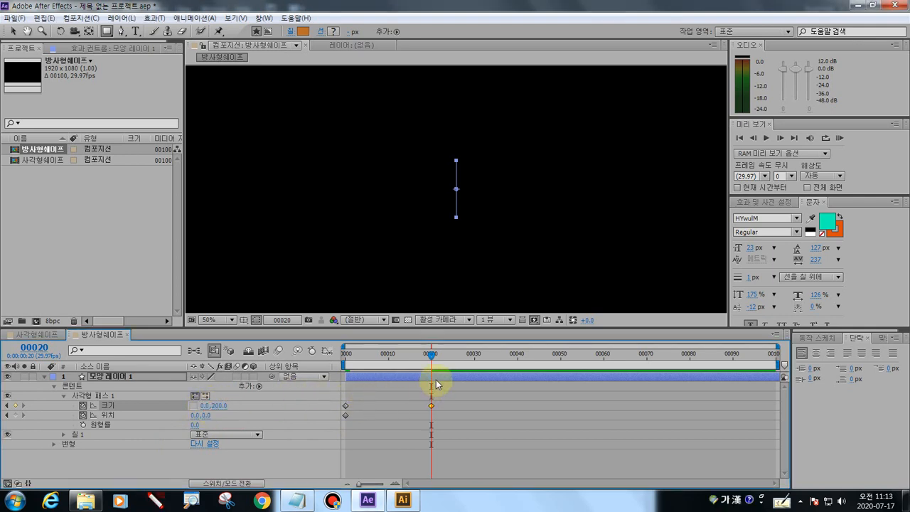
{"action": "left_click_drag", "start_coordinate": [431, 354], "coordinate": [296, 387]}
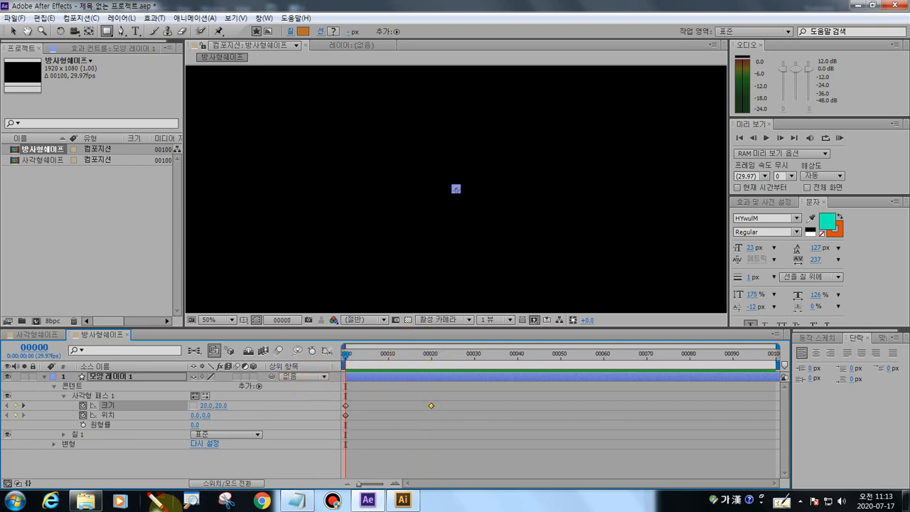
{"action": "left_click", "coordinate": [154, 500]}
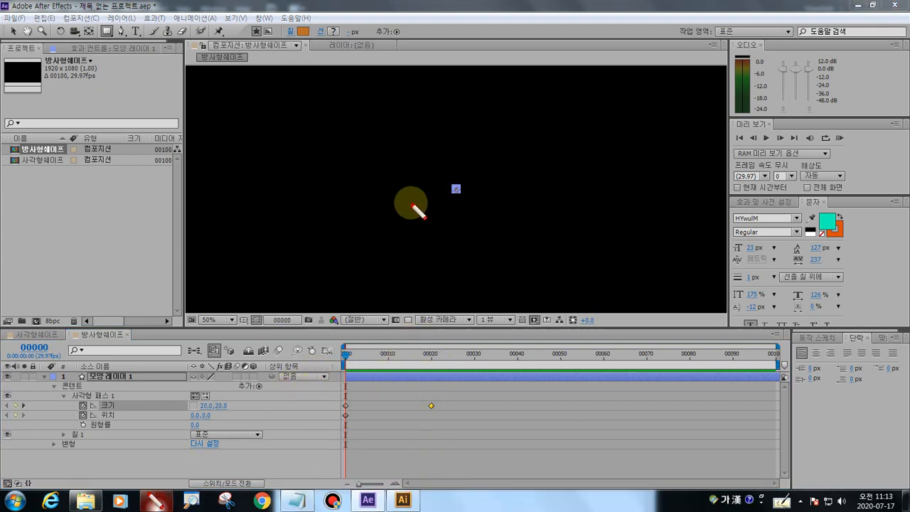
{"action": "mouse_move", "coordinate": [451, 189]}
{"action": "left_mouse_down"}
{"action": "mouse_move", "coordinate": [461, 189]}
{"action": "mouse_move", "coordinate": [452, 189]}
{"action": "mouse_move", "coordinate": [453, 33]}
{"action": "left_mouse_up"}
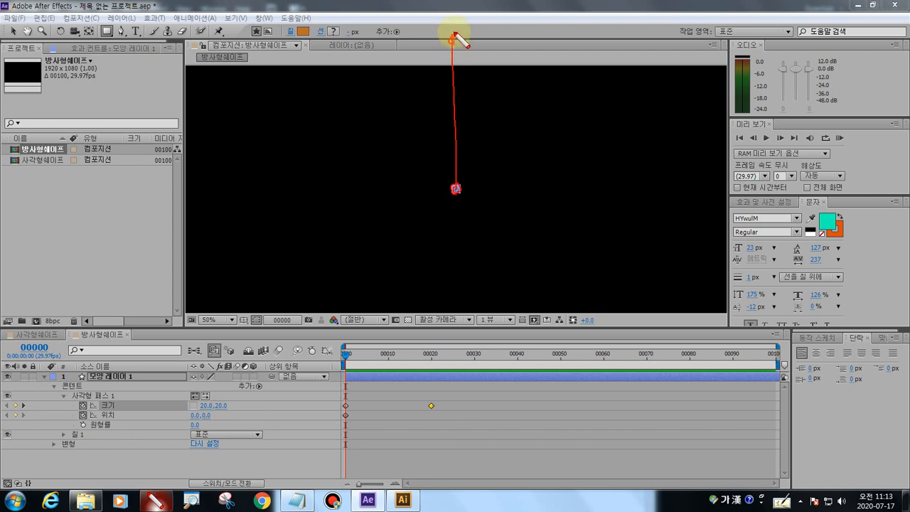
{"action": "left_click_drag", "start_coordinate": [422, 190], "coordinate": [476, 190]}
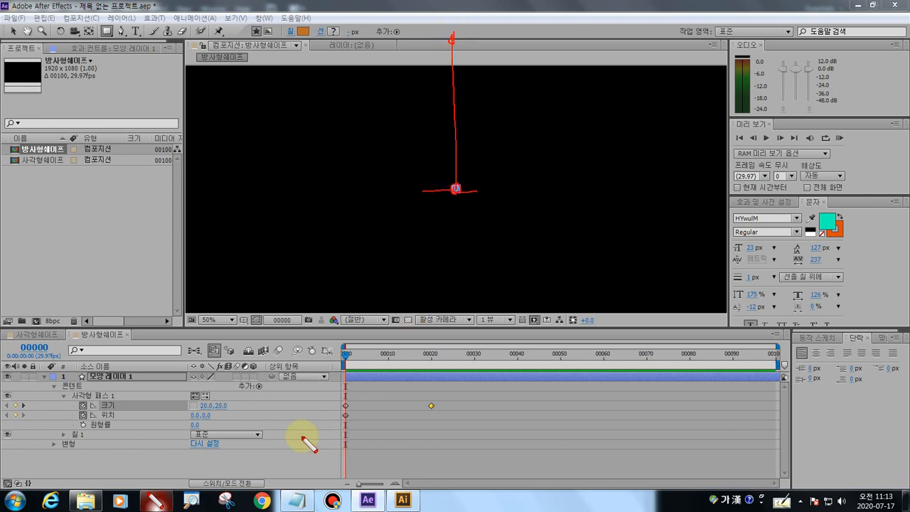
{"action": "mouse_move", "coordinate": [90, 418]}
{"action": "left_mouse_down"}
{"action": "mouse_move", "coordinate": [128, 418]}
{"action": "mouse_move", "coordinate": [82, 418]}
{"action": "left_mouse_up"}
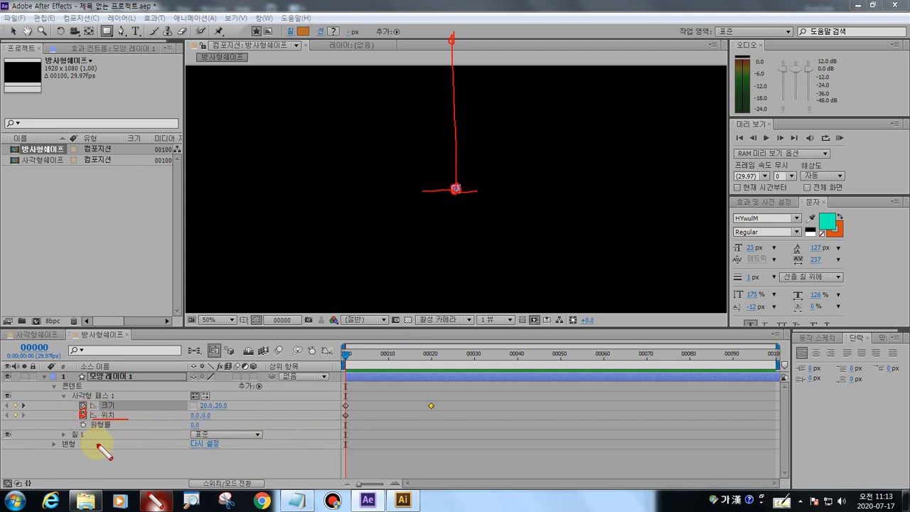
{"action": "left_click_drag", "start_coordinate": [190, 411], "coordinate": [209, 421]}
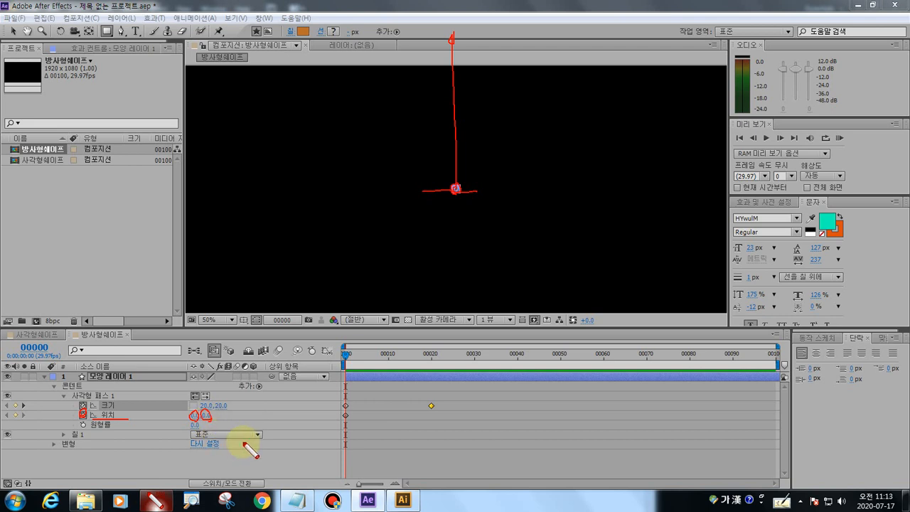
{"action": "mouse_move", "coordinate": [349, 419]}
{"action": "left_mouse_down"}
{"action": "mouse_move", "coordinate": [335, 417]}
{"action": "mouse_move", "coordinate": [345, 423]}
{"action": "left_mouse_up"}
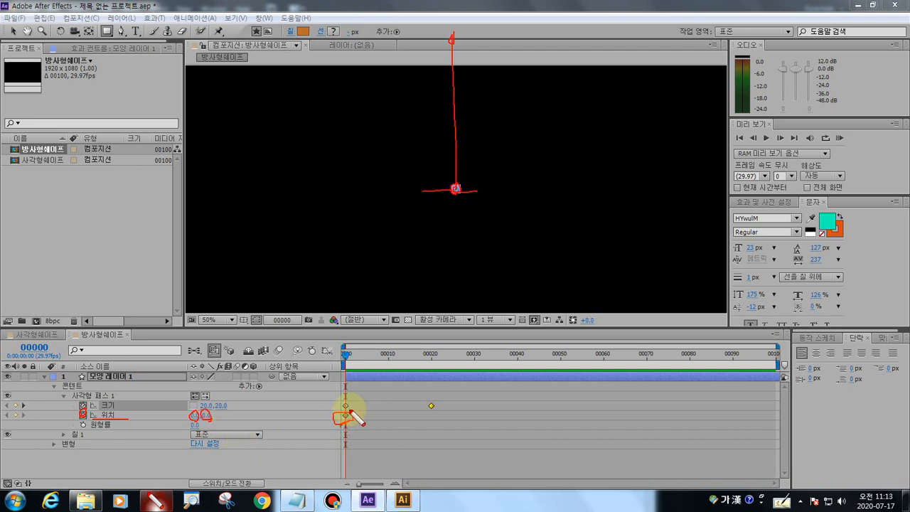
{"action": "key", "text": "Escape"}
- Keyframe the rectangle path's position at frame 20 at 0, -500, and return the current time to frame 0
{"action": "left_click_drag", "start_coordinate": [349, 354], "coordinate": [432, 361]}
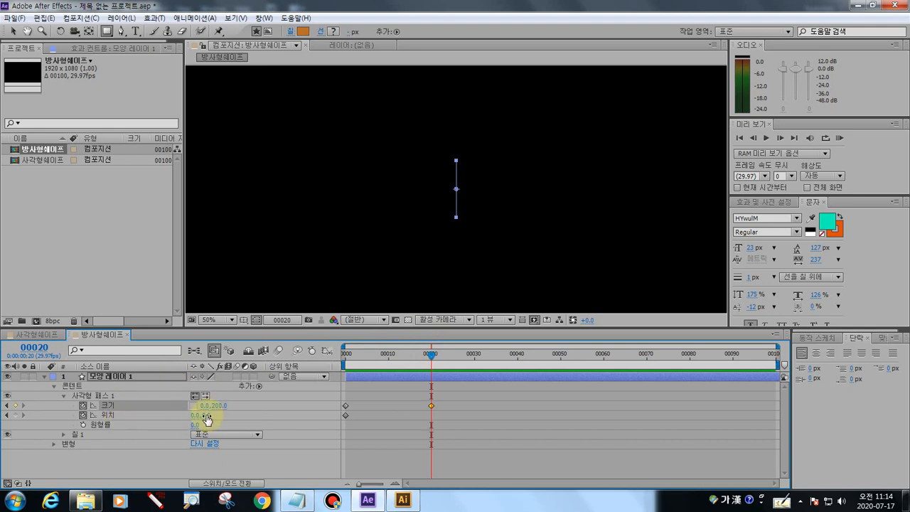
{"action": "left_click_drag", "start_coordinate": [206, 418], "coordinate": [32, 422]}
{"action": "left_click_drag", "start_coordinate": [202, 416], "coordinate": [105, 423]}
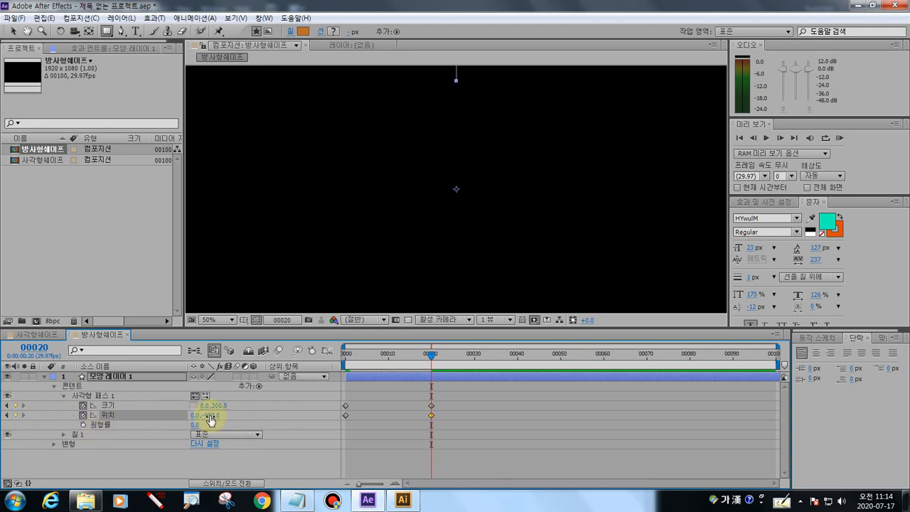
{"action": "left_click", "coordinate": [211, 416]}
{"action": "type", "text": "-5"}
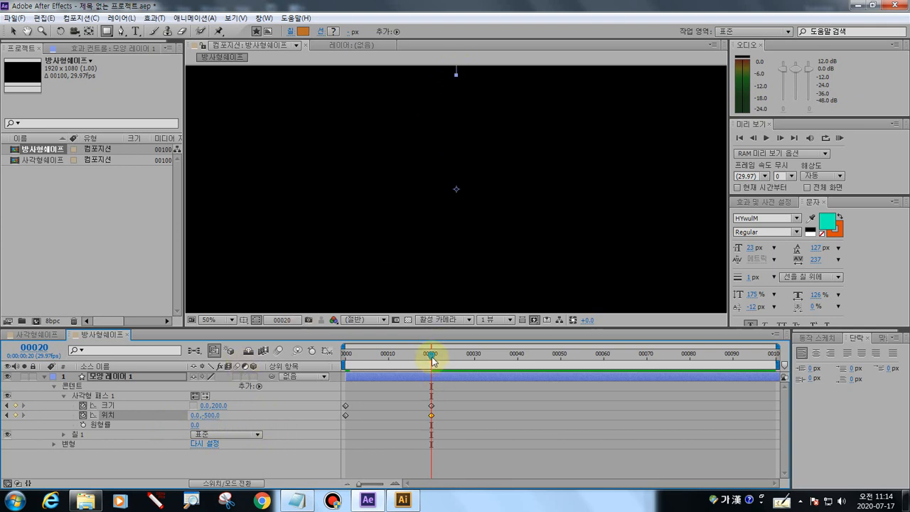
{"action": "left_click_drag", "start_coordinate": [431, 353], "coordinate": [331, 371]}
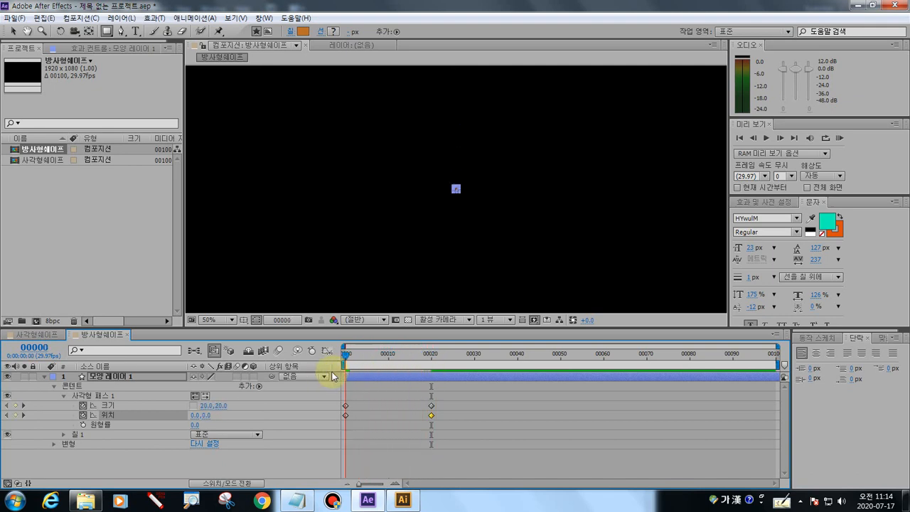
- Collapse the shape layer's properties and rename the layer as t01
{"action": "left_click", "coordinate": [44, 378]}
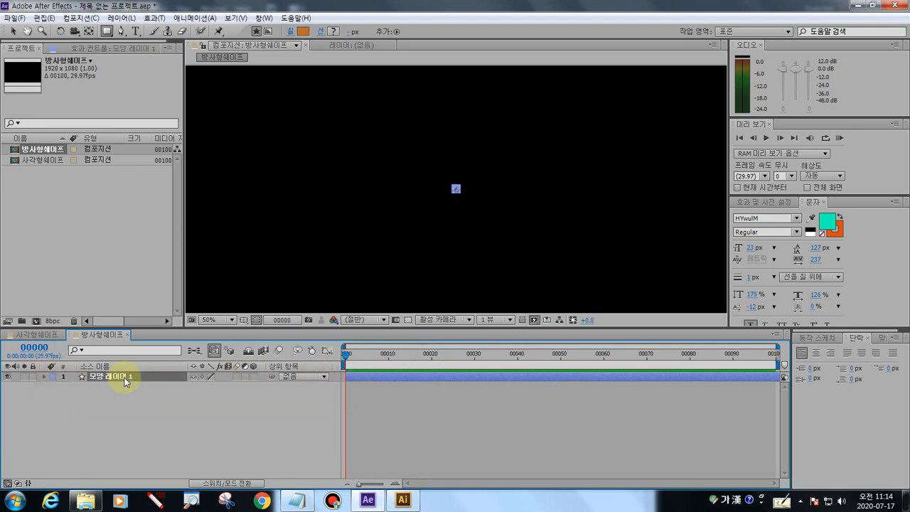
{"action": "left_click", "coordinate": [126, 411]}
{"action": "left_click", "coordinate": [117, 378]}
{"action": "key", "text": "Return"}
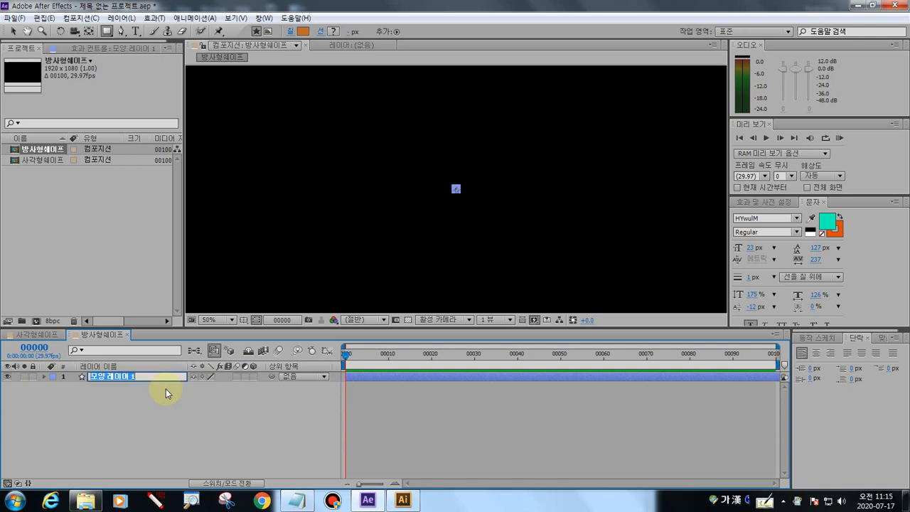
{"action": "type", "text": "ㅅ01"}
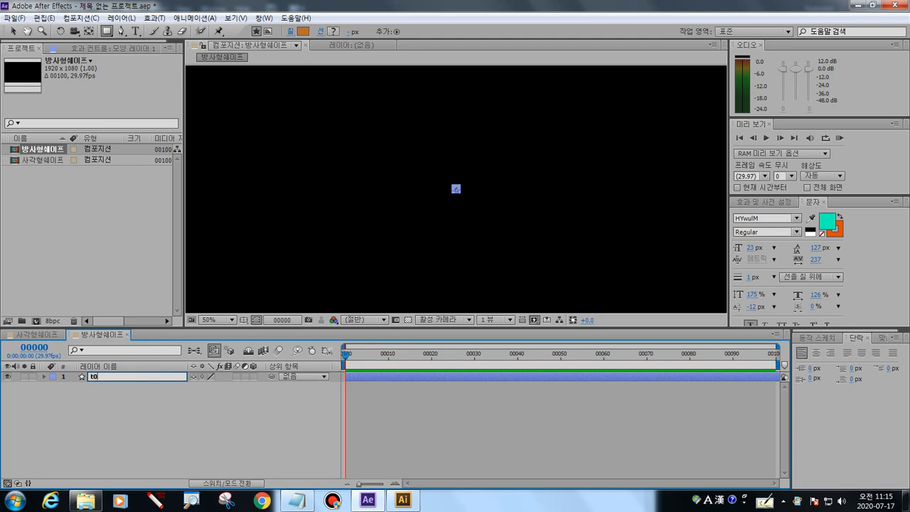
{"action": "key", "text": "Return"}
{"action": "left_click", "coordinate": [165, 388]}
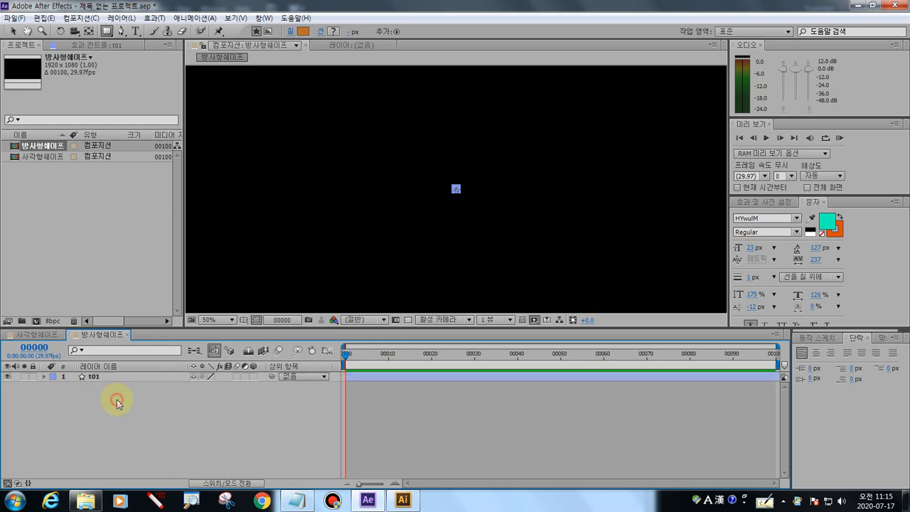
- Select the t01 layer, expand its properties and collapse its contents group
{"action": "left_click", "coordinate": [102, 379]}
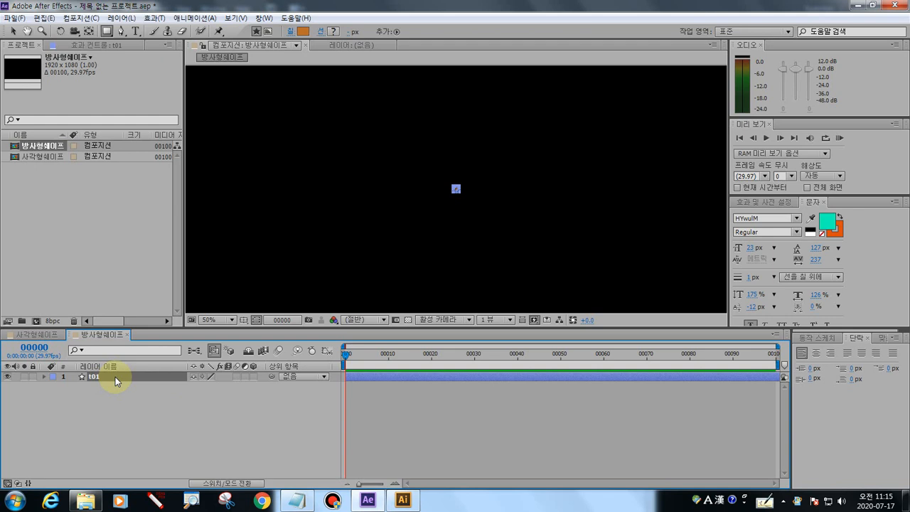
{"action": "left_click", "coordinate": [115, 392]}
{"action": "left_click", "coordinate": [103, 377]}
{"action": "left_click", "coordinate": [44, 377]}
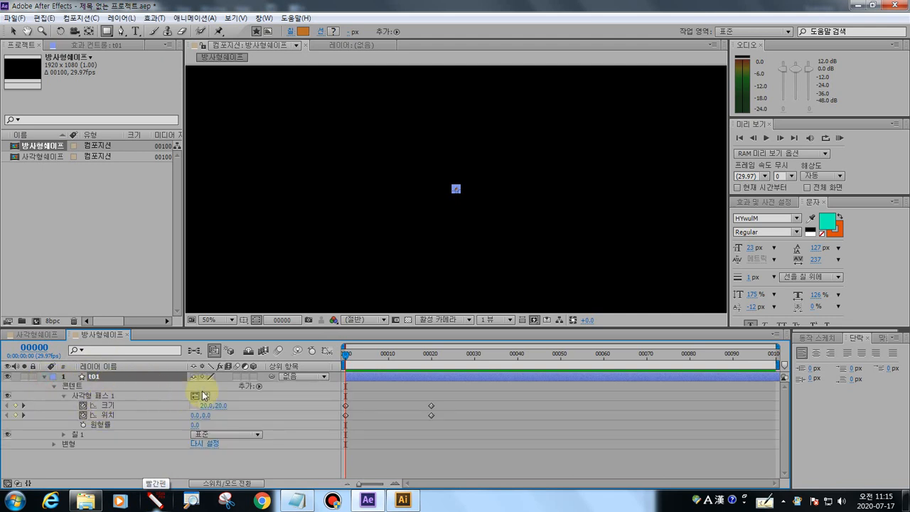
{"action": "left_click", "coordinate": [56, 386]}
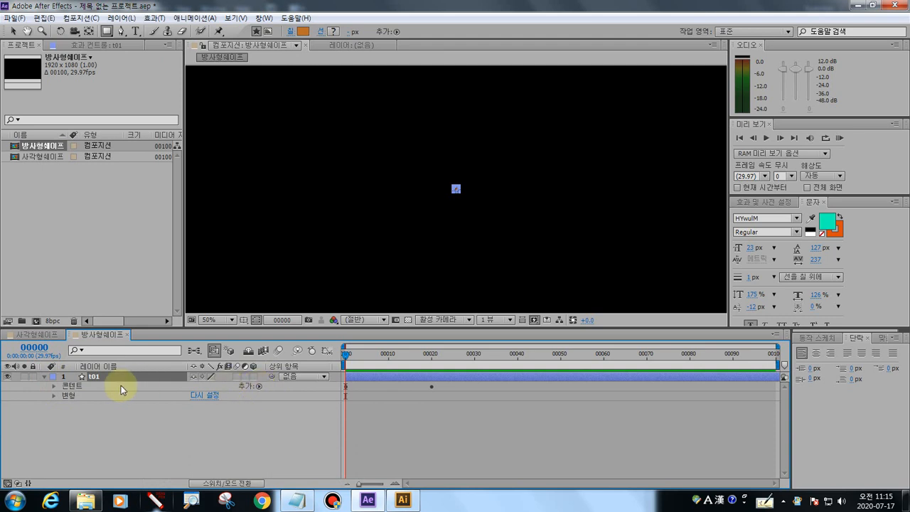
{"action": "left_click", "coordinate": [155, 499]}
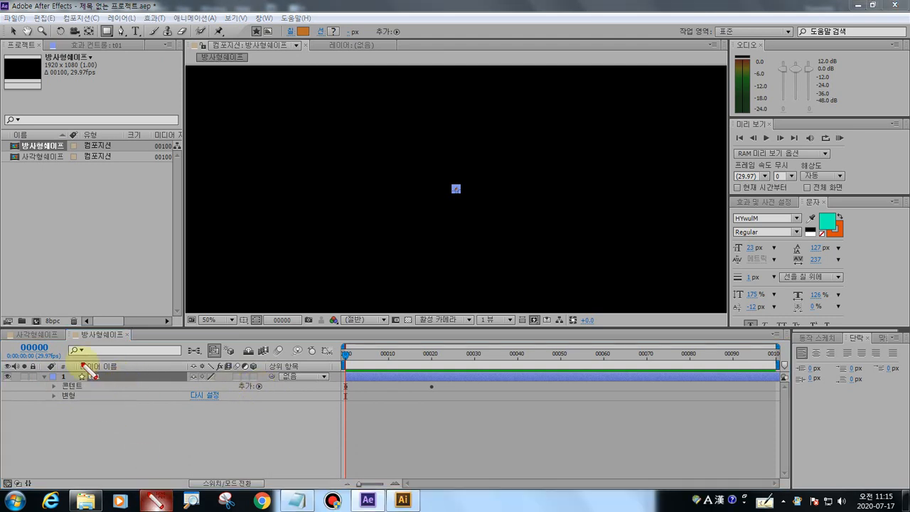
{"action": "mouse_move", "coordinate": [81, 371]}
{"action": "left_mouse_down"}
{"action": "mouse_move", "coordinate": [108, 386]}
{"action": "mouse_move", "coordinate": [121, 371]}
{"action": "mouse_move", "coordinate": [74, 366]}
{"action": "left_mouse_up"}
{"action": "mouse_move", "coordinate": [256, 388]}
{"action": "left_mouse_down"}
{"action": "mouse_move", "coordinate": [256, 378]}
{"action": "mouse_move", "coordinate": [257, 390]}
{"action": "left_mouse_up"}
{"action": "key", "text": "Escape"}
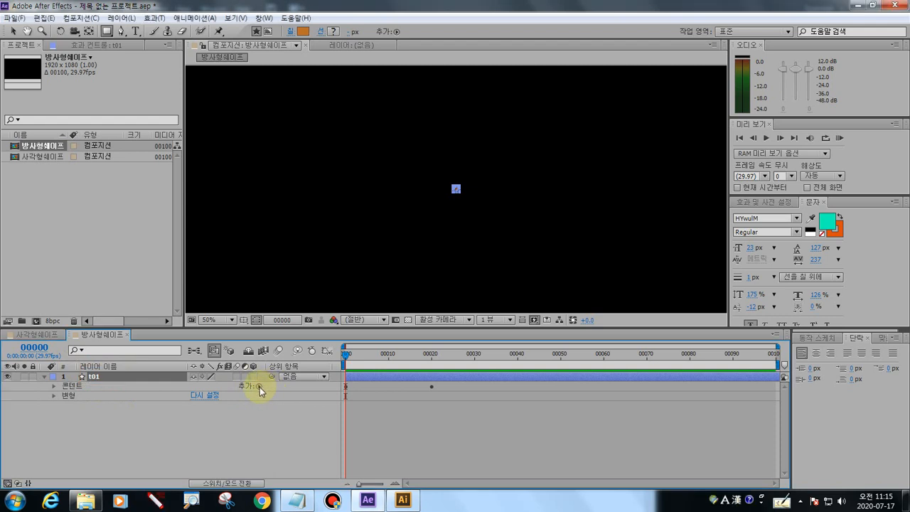
- Add a Repeater (반복) to the contents of the t01 layer
{"action": "left_click", "coordinate": [259, 387]}
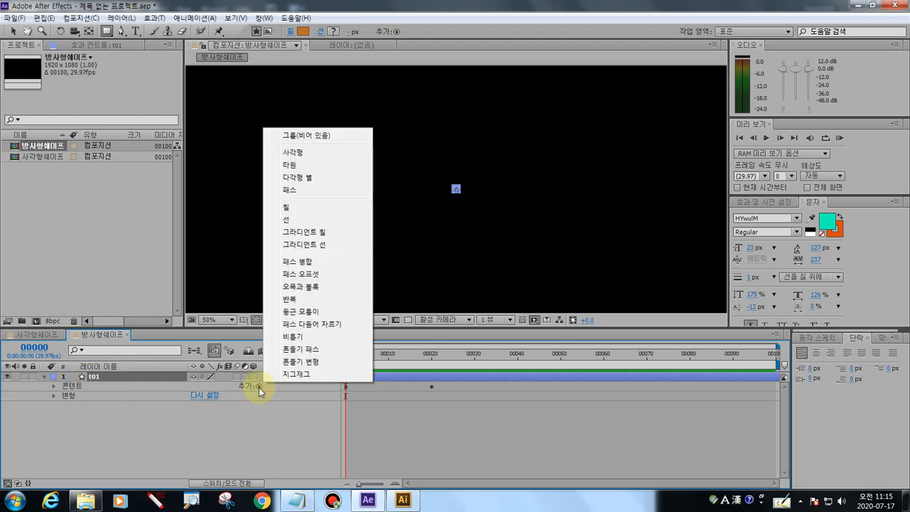
{"action": "left_click", "coordinate": [304, 302]}
{"action": "left_click", "coordinate": [154, 500]}
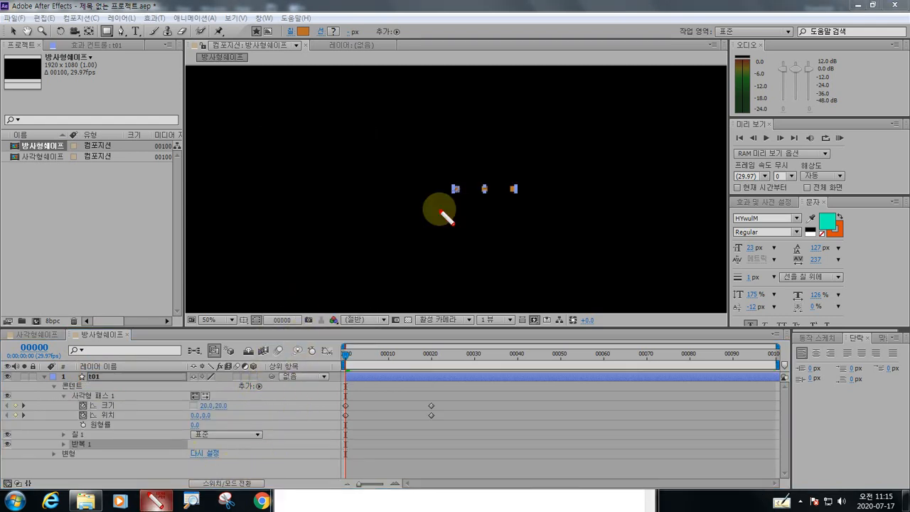
{"action": "mouse_move", "coordinate": [448, 194]}
{"action": "left_mouse_down"}
{"action": "mouse_move", "coordinate": [534, 195]}
{"action": "mouse_move", "coordinate": [522, 183]}
{"action": "mouse_move", "coordinate": [449, 193]}
{"action": "left_mouse_up"}
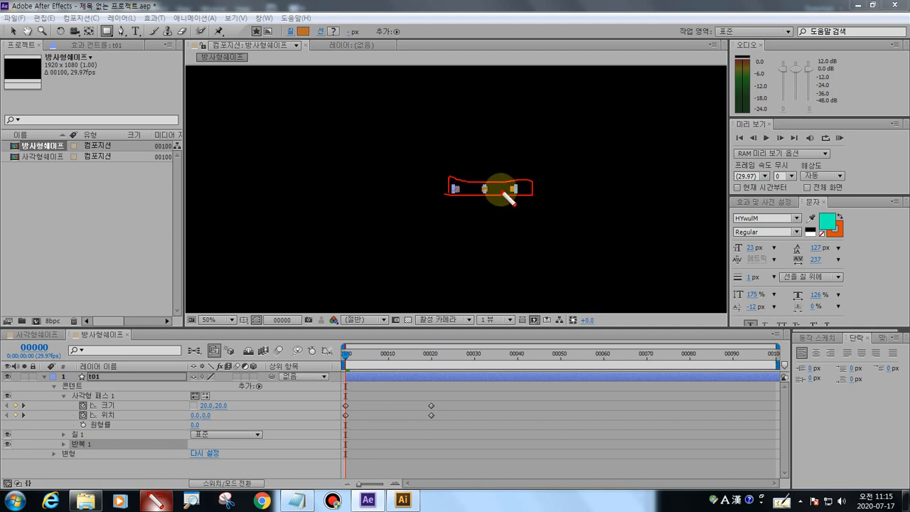
{"action": "key", "text": "Escape"}
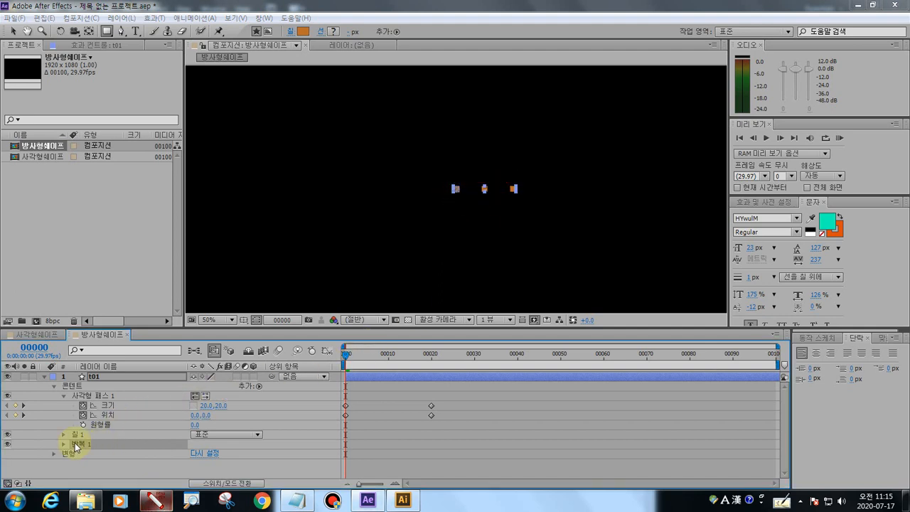
- Expand the t01 layer's Repeater (반복 1), set its copies (복사) to 12, and scrub the timeline to preview them
{"action": "left_click", "coordinate": [63, 445]}
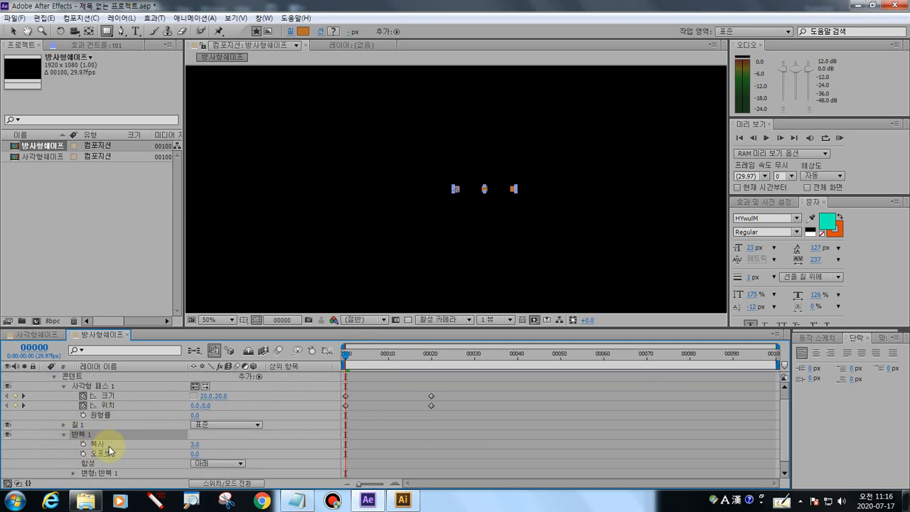
{"action": "left_click", "coordinate": [153, 501]}
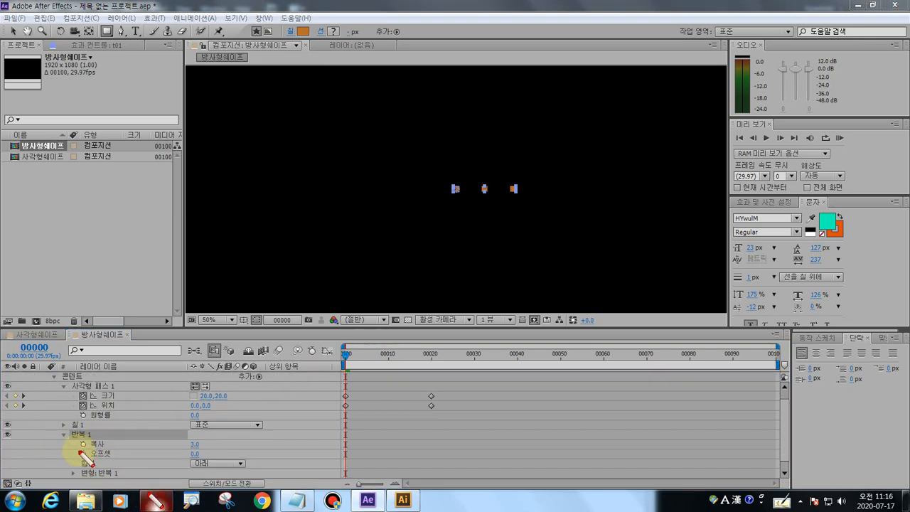
{"action": "left_click_drag", "start_coordinate": [77, 450], "coordinate": [201, 450]}
{"action": "key", "text": "Escape"}
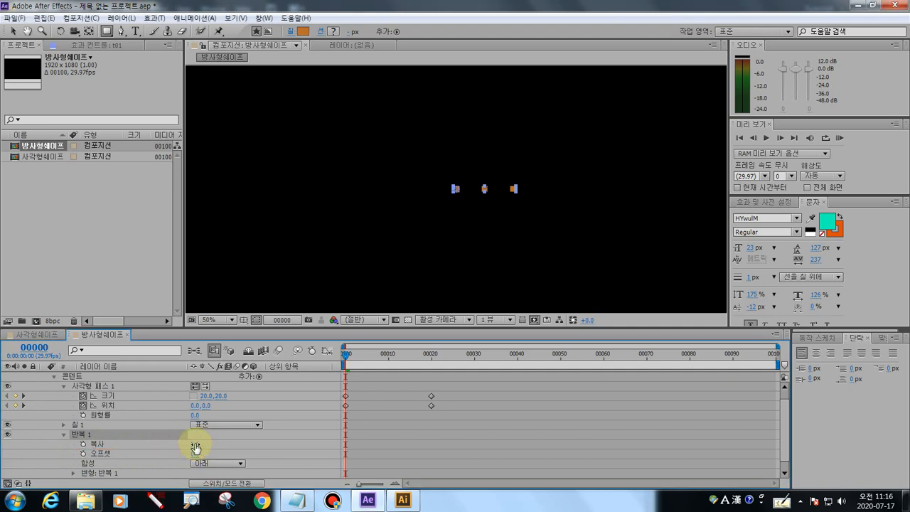
{"action": "left_click", "coordinate": [195, 446]}
{"action": "type", "text": "1"}
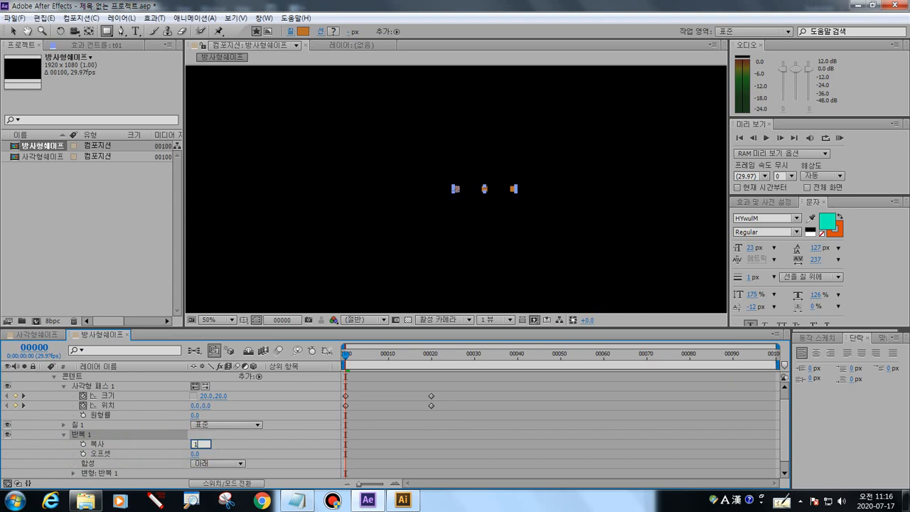
{"action": "type", "text": "2"}
{"action": "left_click", "coordinate": [204, 435]}
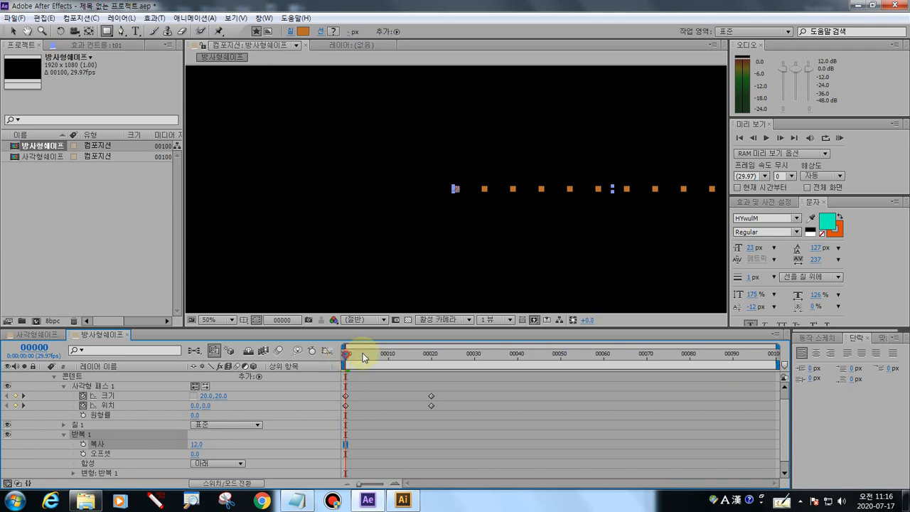
{"action": "left_click_drag", "start_coordinate": [363, 356], "coordinate": [264, 386]}
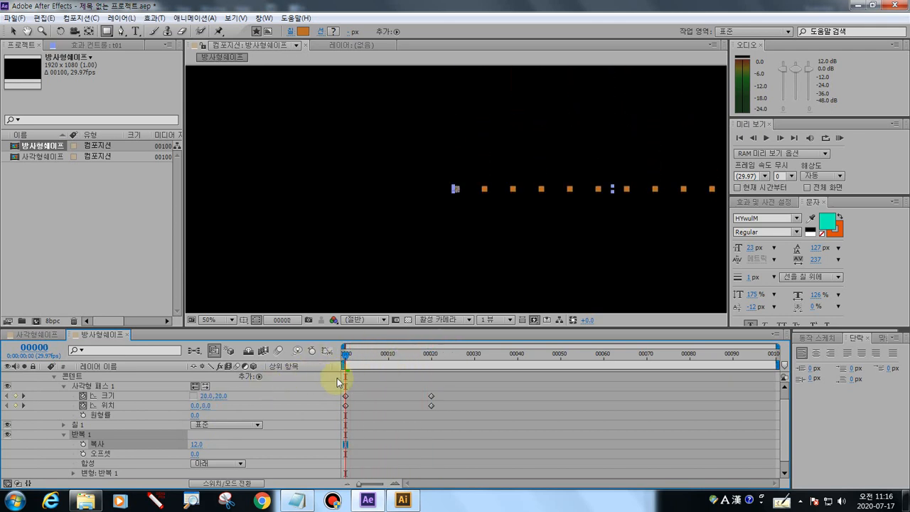
{"action": "left_click_drag", "start_coordinate": [339, 382], "coordinate": [294, 366]}
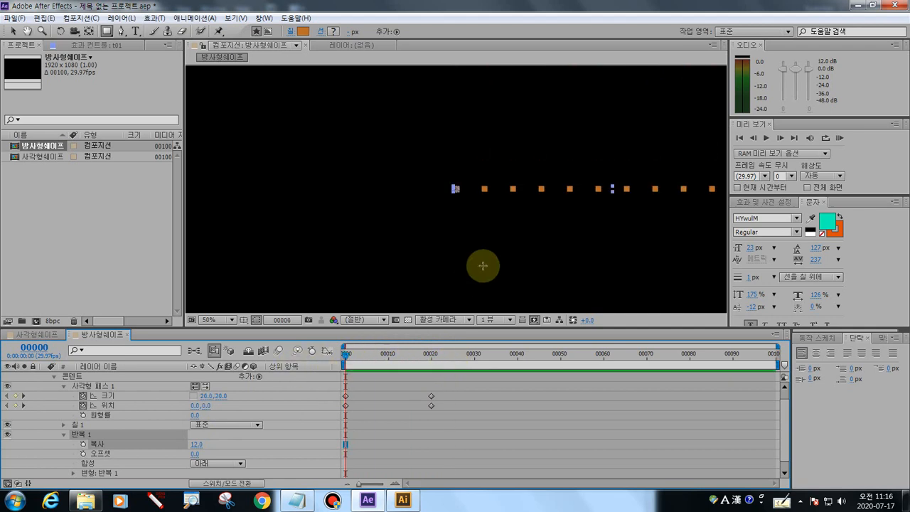
{"action": "left_click", "coordinate": [155, 499]}
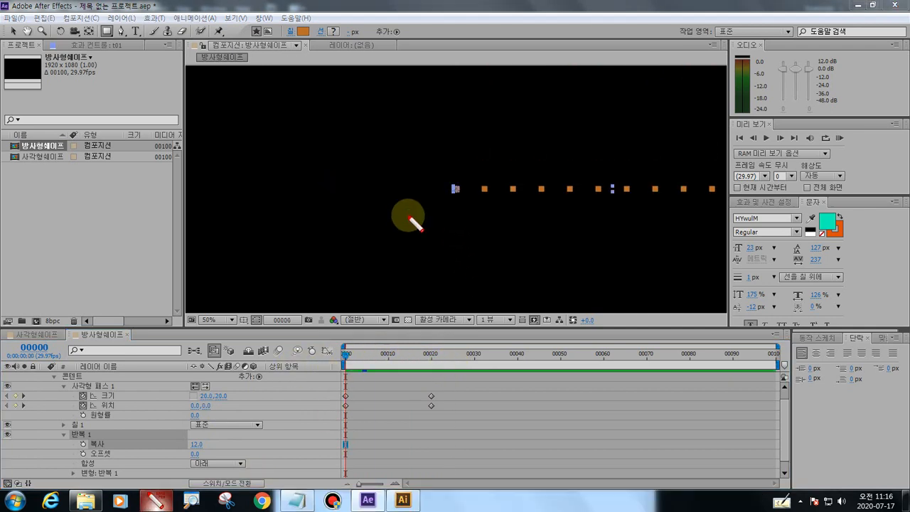
{"action": "mouse_move", "coordinate": [461, 193]}
{"action": "left_mouse_down"}
{"action": "mouse_move", "coordinate": [462, 181]}
{"action": "mouse_move", "coordinate": [454, 197]}
{"action": "mouse_move", "coordinate": [471, 134]}
{"action": "left_mouse_up"}
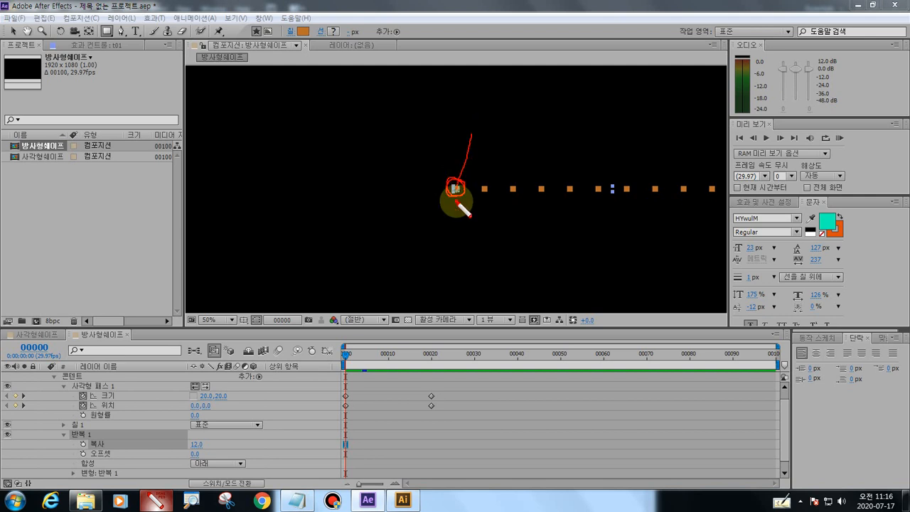
{"action": "mouse_move", "coordinate": [456, 202]}
{"action": "left_mouse_down"}
{"action": "mouse_move", "coordinate": [500, 215]}
{"action": "mouse_move", "coordinate": [430, 229]}
{"action": "left_mouse_up"}
{"action": "left_click_drag", "start_coordinate": [436, 190], "coordinate": [385, 191]}
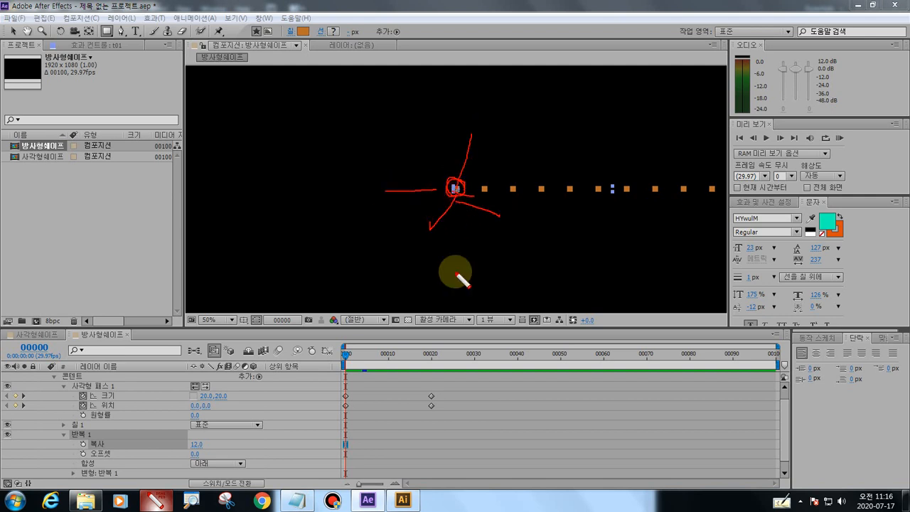
{"action": "key", "text": "Escape"}
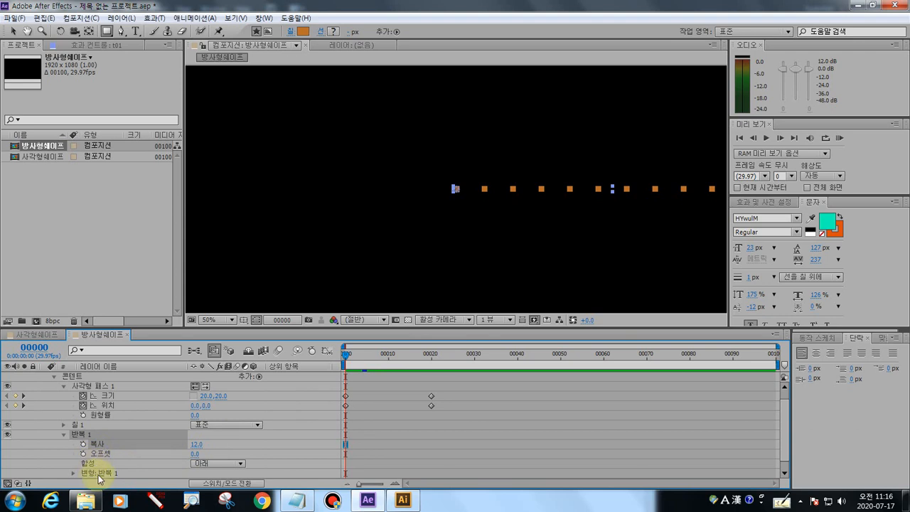
- Expand the Repeater's transform group (변형: 반복 1) and set its position (위치) to 0, 0
{"action": "left_click", "coordinate": [103, 473]}
{"action": "scroll", "coordinate": [117, 465], "scroll_direction": "down", "scroll_amount": 1}
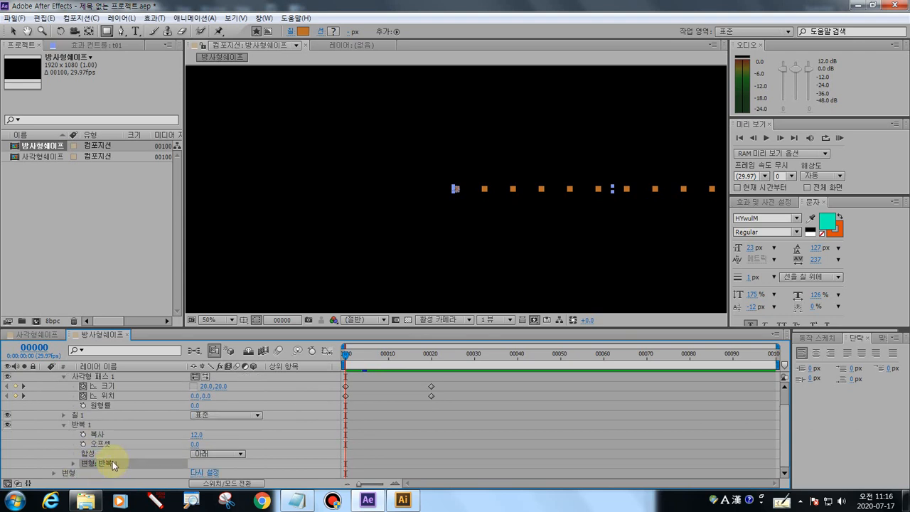
{"action": "left_click", "coordinate": [73, 462]}
{"action": "scroll", "coordinate": [113, 445], "scroll_direction": "down", "scroll_amount": 5}
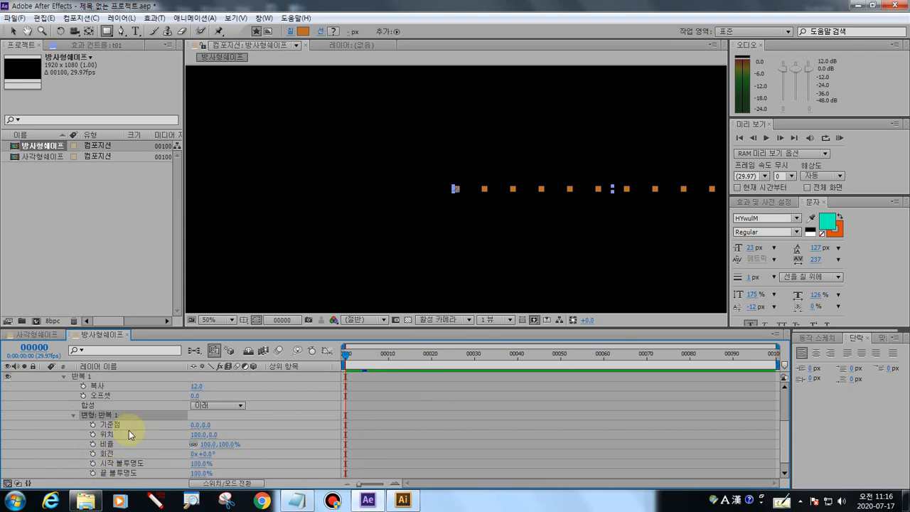
{"action": "left_click", "coordinate": [196, 436]}
{"action": "type", "text": "0"}
{"action": "key", "text": "Return"}
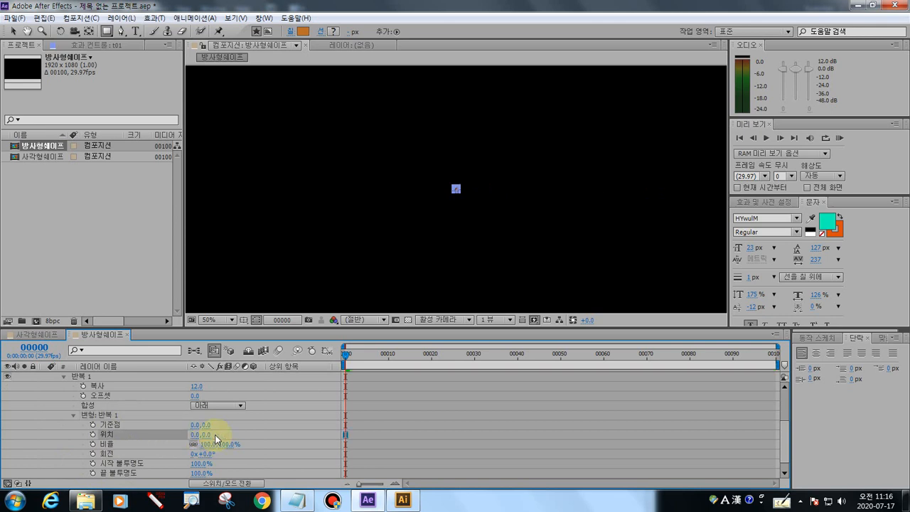
{"action": "left_click", "coordinate": [161, 499]}
{"action": "mouse_move", "coordinate": [202, 437]}
{"action": "left_mouse_down"}
{"action": "mouse_move", "coordinate": [188, 433]}
{"action": "mouse_move", "coordinate": [214, 435]}
{"action": "mouse_move", "coordinate": [192, 438]}
{"action": "left_mouse_up"}
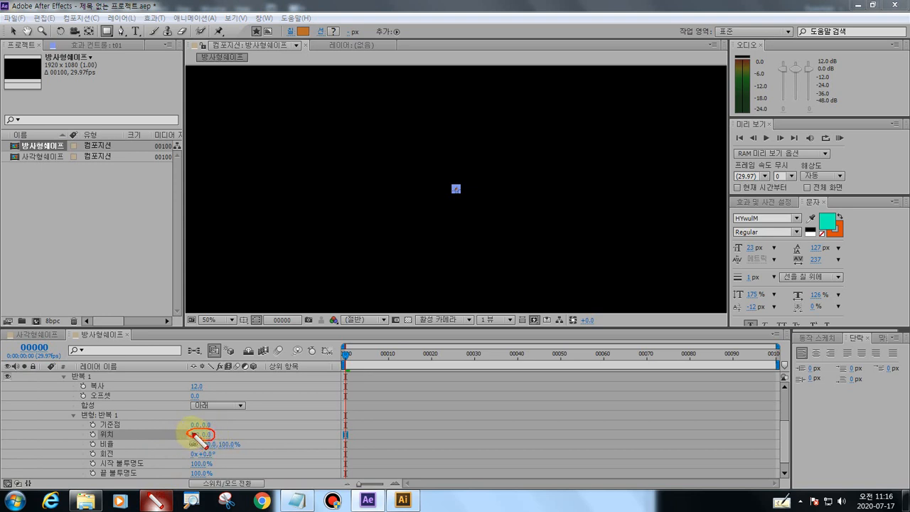
{"action": "mouse_move", "coordinate": [465, 177]}
{"action": "left_mouse_down"}
{"action": "mouse_move", "coordinate": [456, 196]}
{"action": "mouse_move", "coordinate": [469, 189]}
{"action": "mouse_move", "coordinate": [446, 187]}
{"action": "mouse_move", "coordinate": [458, 193]}
{"action": "left_mouse_up"}
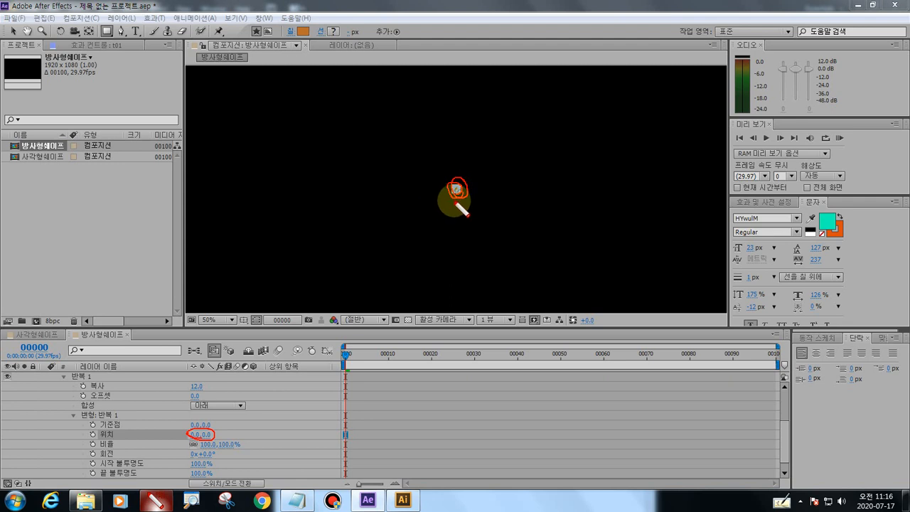
{"action": "mouse_move", "coordinate": [455, 202]}
{"action": "left_mouse_down"}
{"action": "mouse_move", "coordinate": [456, 216]}
{"action": "mouse_move", "coordinate": [472, 216]}
{"action": "left_mouse_up"}
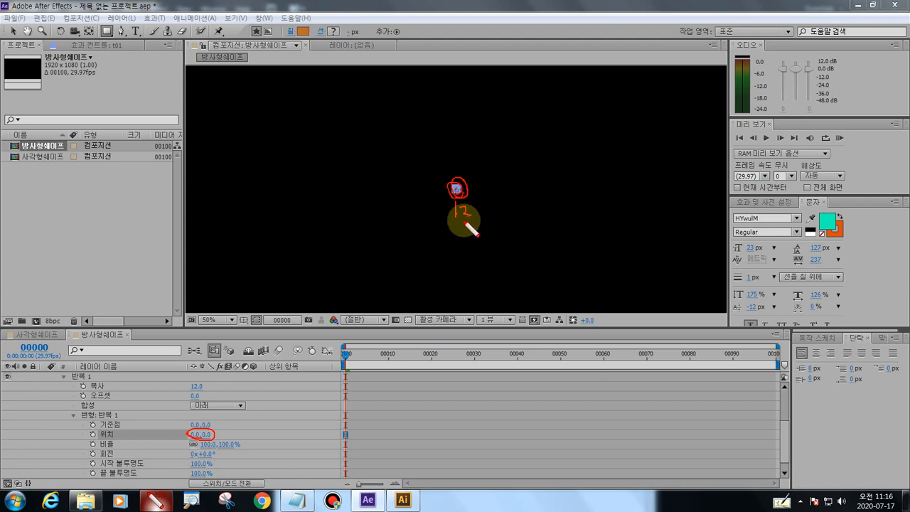
{"action": "key", "text": "Escape"}
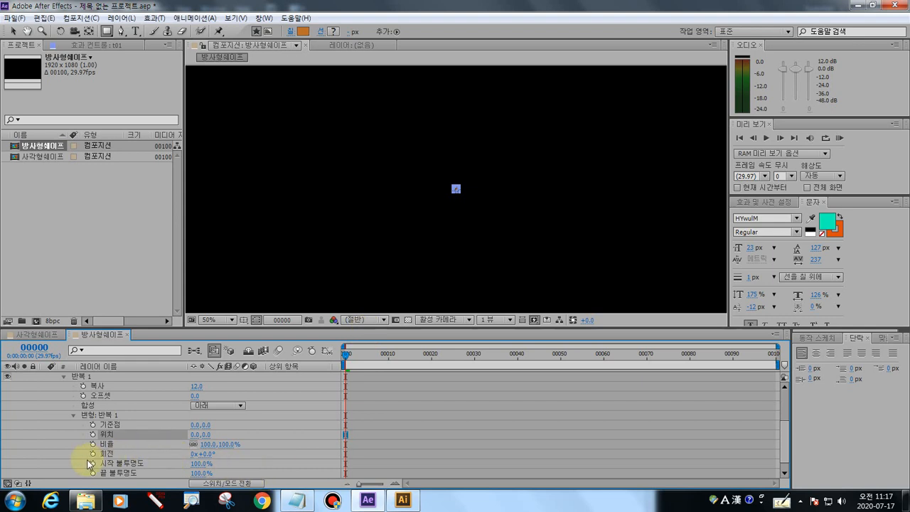
{"action": "left_click", "coordinate": [155, 500]}
{"action": "mouse_move", "coordinate": [94, 458]}
{"action": "left_mouse_down"}
{"action": "mouse_move", "coordinate": [115, 453]}
{"action": "mouse_move", "coordinate": [85, 452]}
{"action": "mouse_move", "coordinate": [103, 460]}
{"action": "left_mouse_up"}
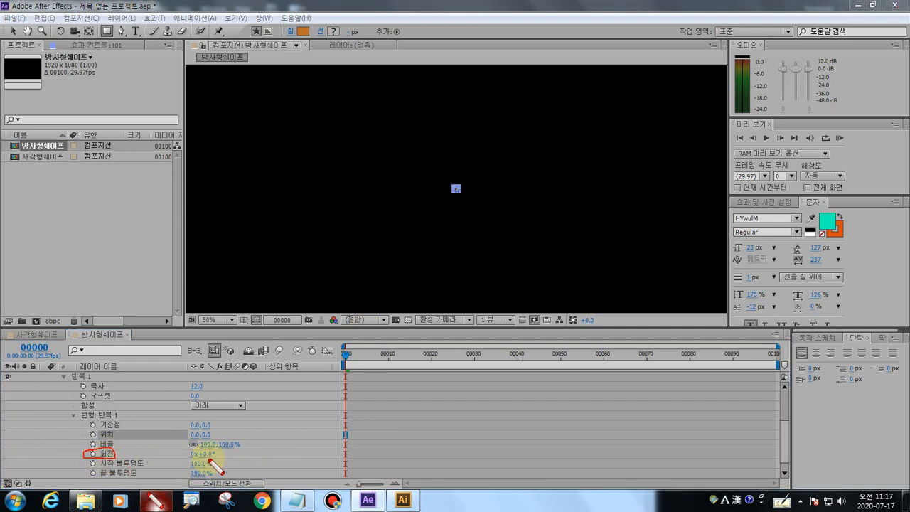
{"action": "mouse_move", "coordinate": [207, 459]}
{"action": "left_mouse_down"}
{"action": "mouse_move", "coordinate": [207, 451]}
{"action": "mouse_move", "coordinate": [209, 459]}
{"action": "left_mouse_up"}
{"action": "key", "text": "Escape"}
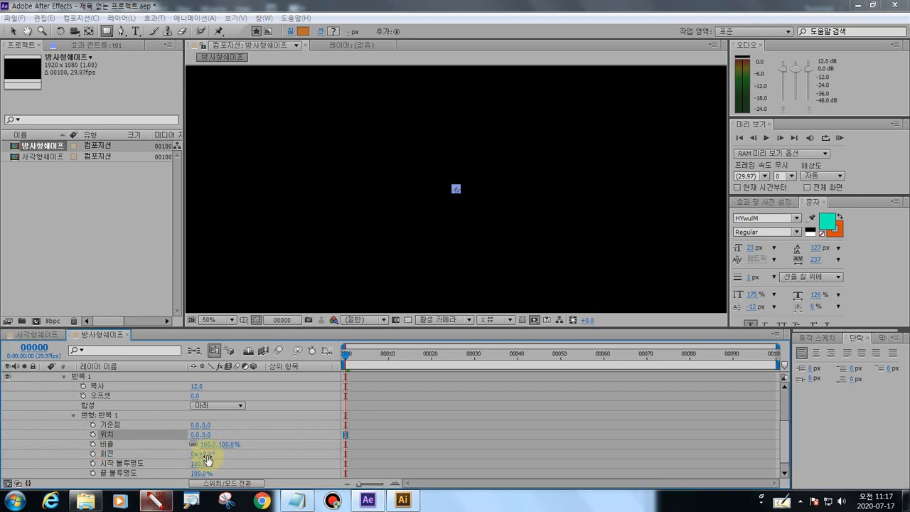
- Try a Repeater rotation (회전) of 17° and preview the copies' spacing at frame 13
{"action": "left_click_drag", "start_coordinate": [212, 455], "coordinate": [221, 454]}
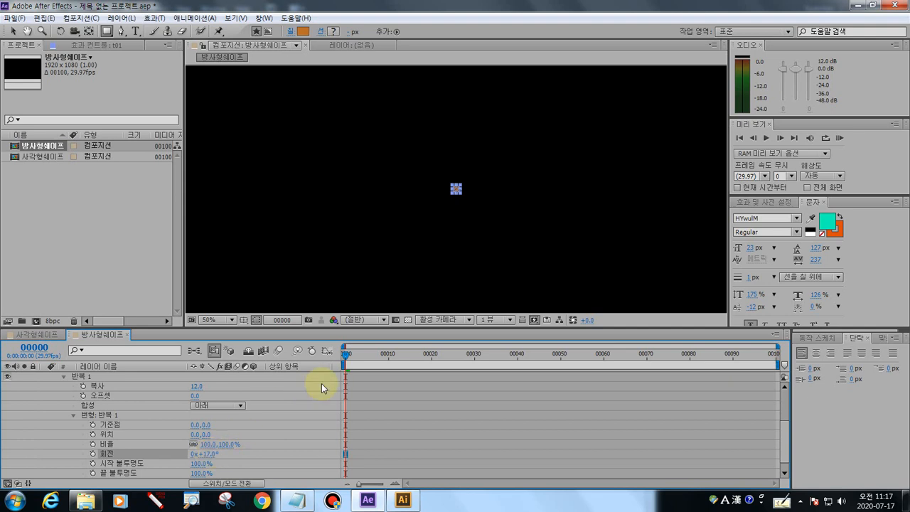
{"action": "left_click_drag", "start_coordinate": [346, 354], "coordinate": [401, 361]}
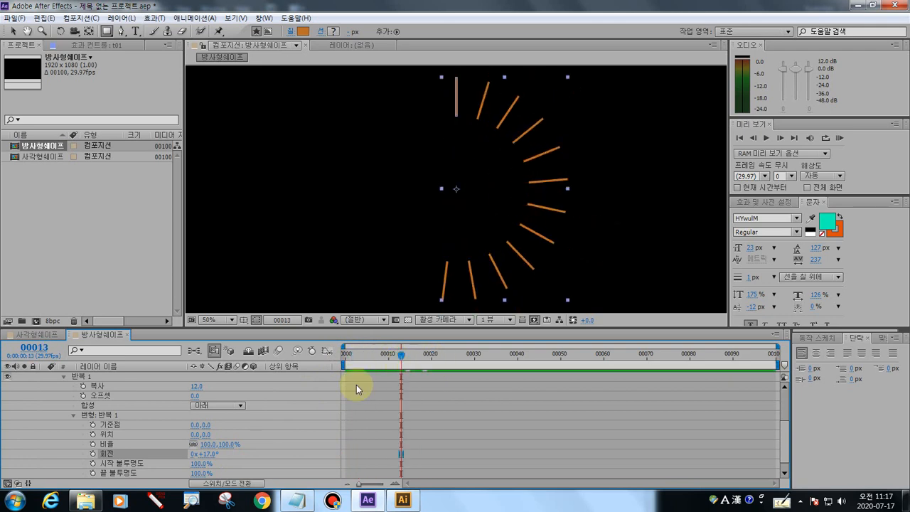
{"action": "left_click", "coordinate": [155, 500]}
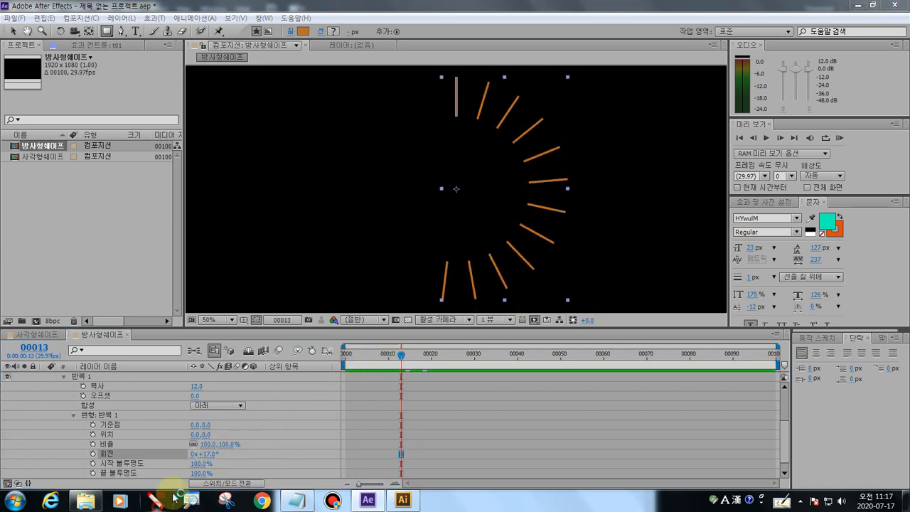
{"action": "left_click_drag", "start_coordinate": [496, 265], "coordinate": [473, 276]}
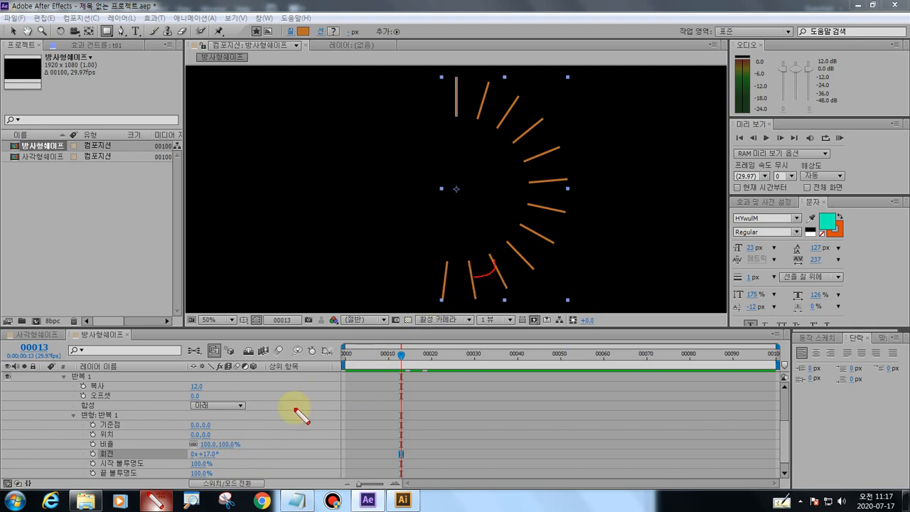
{"action": "key", "text": "Escape"}
- Set the Repeater's transform rotation (회전) to 30°
{"action": "left_click", "coordinate": [209, 453]}
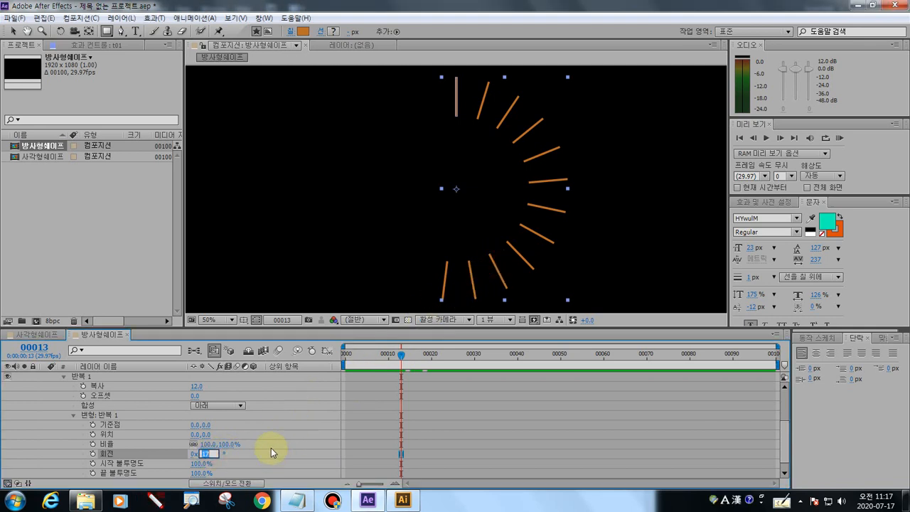
{"action": "type", "text": "30"}
{"action": "key", "text": "Return"}
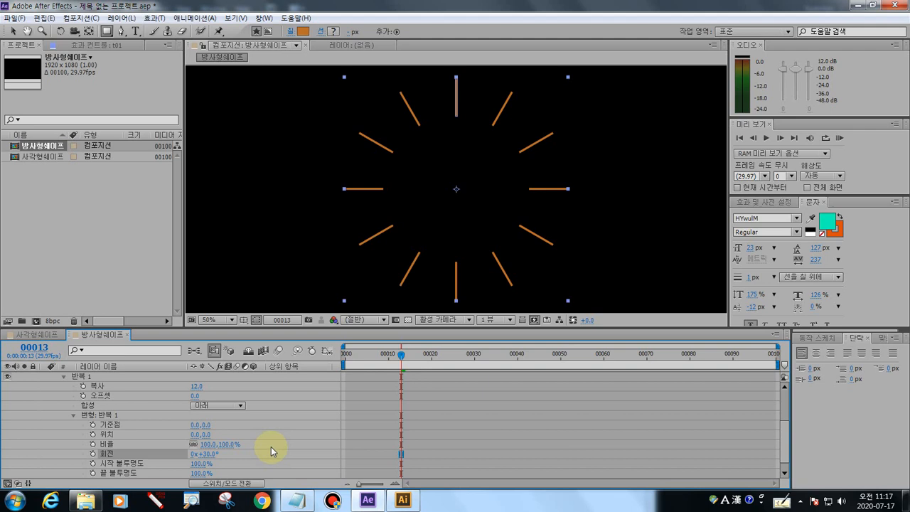
{"action": "left_click", "coordinate": [155, 499]}
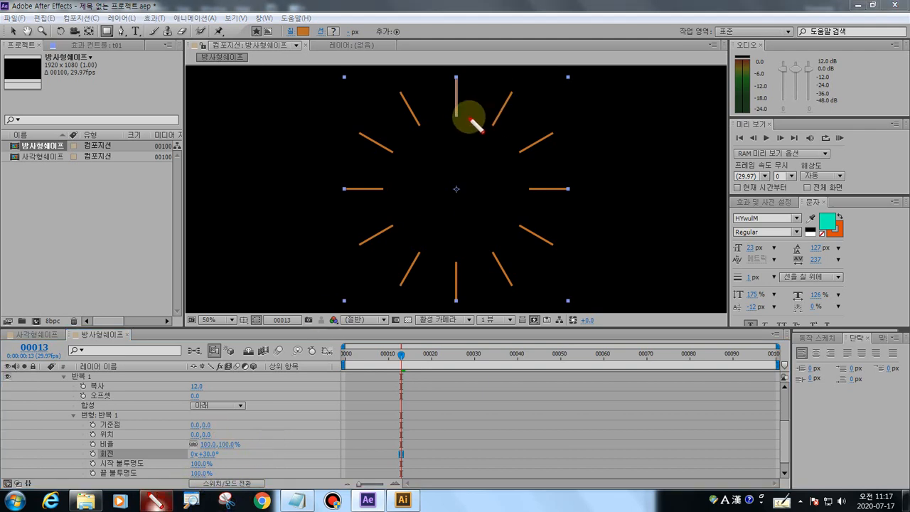
{"action": "mouse_move", "coordinate": [453, 114]}
{"action": "left_mouse_down"}
{"action": "mouse_move", "coordinate": [456, 107]}
{"action": "mouse_move", "coordinate": [456, 187]}
{"action": "mouse_move", "coordinate": [516, 79]}
{"action": "left_mouse_up"}
{"action": "left_click_drag", "start_coordinate": [462, 136], "coordinate": [481, 143]}
{"action": "mouse_move", "coordinate": [467, 118]}
{"action": "left_mouse_down"}
{"action": "mouse_move", "coordinate": [474, 125]}
{"action": "mouse_move", "coordinate": [481, 104]}
{"action": "left_mouse_up"}
{"action": "key", "text": "Escape"}
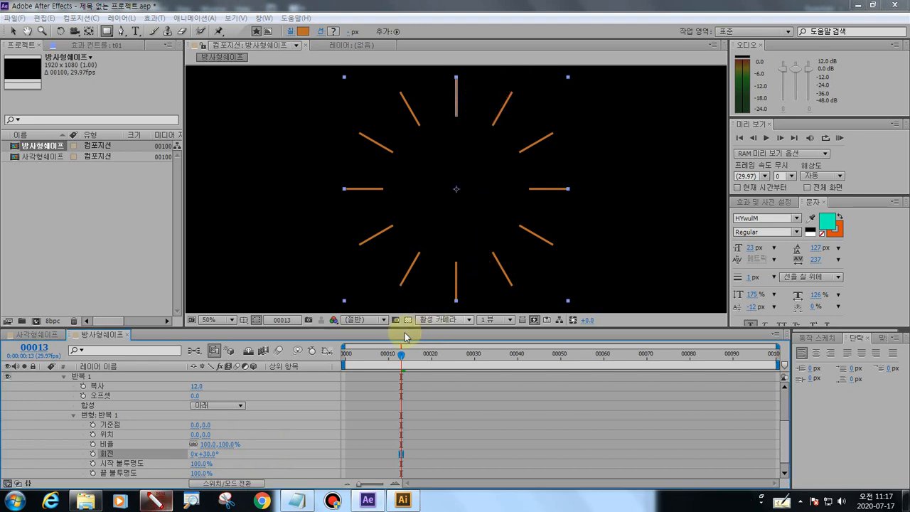
- Scrub through the timeline to preview the radial animation, and return the current time to frame 0
{"action": "left_click_drag", "start_coordinate": [402, 358], "coordinate": [341, 362]}
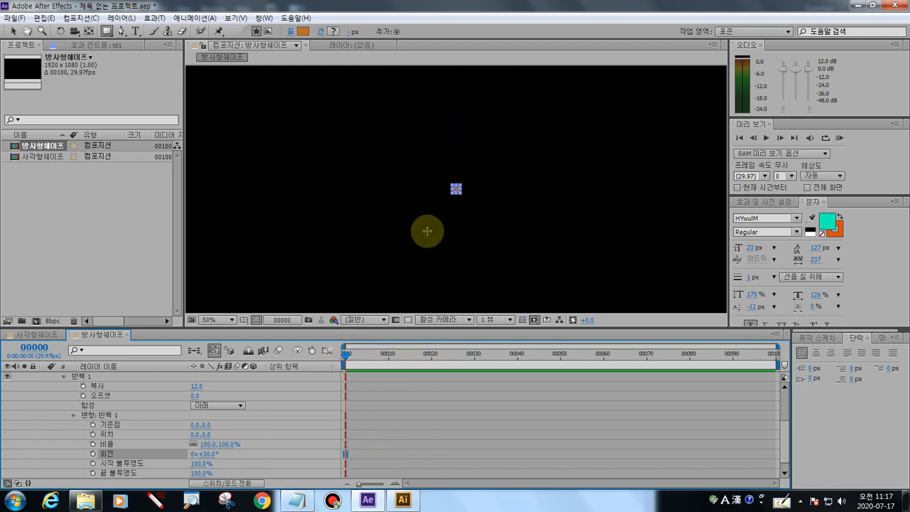
{"action": "left_click", "coordinate": [155, 500]}
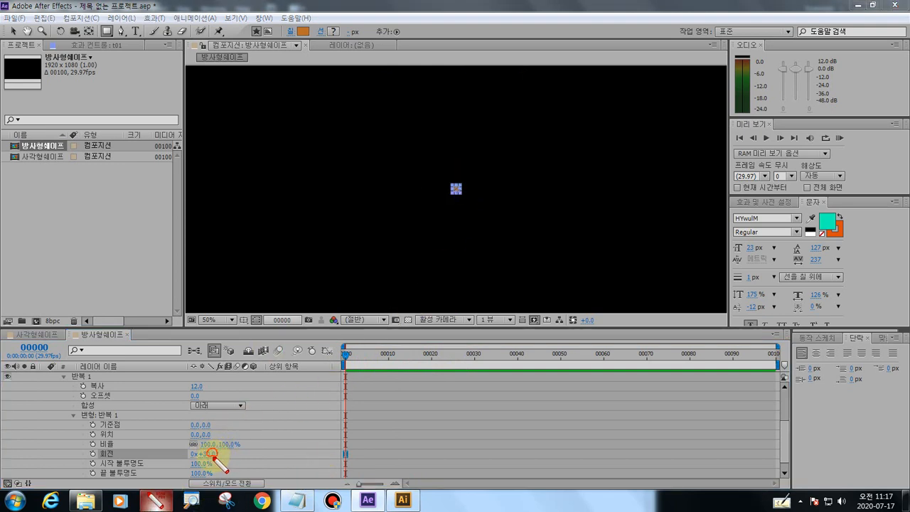
{"action": "key", "text": "Escape"}
{"action": "left_click_drag", "start_coordinate": [346, 357], "coordinate": [326, 359]}
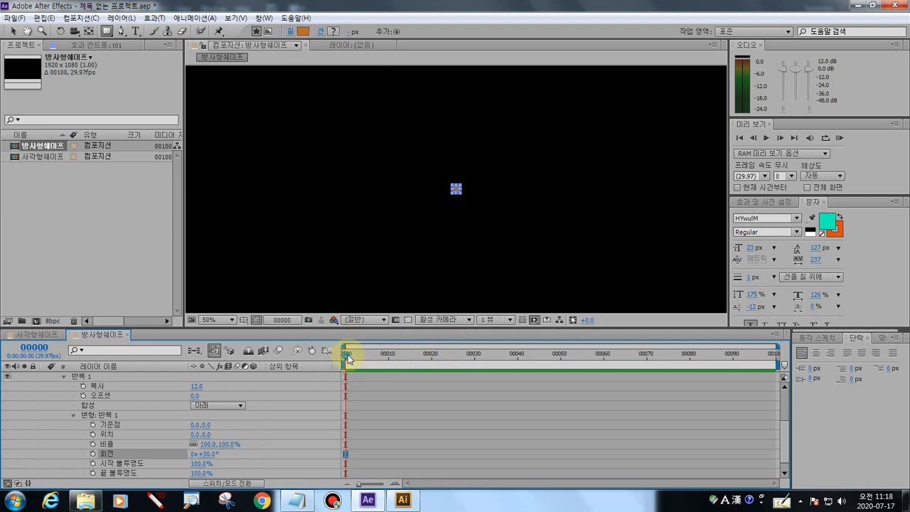
{"action": "mouse_move", "coordinate": [348, 356]}
{"action": "left_mouse_down"}
{"action": "mouse_move", "coordinate": [419, 357]}
{"action": "mouse_move", "coordinate": [335, 365]}
{"action": "left_mouse_up"}
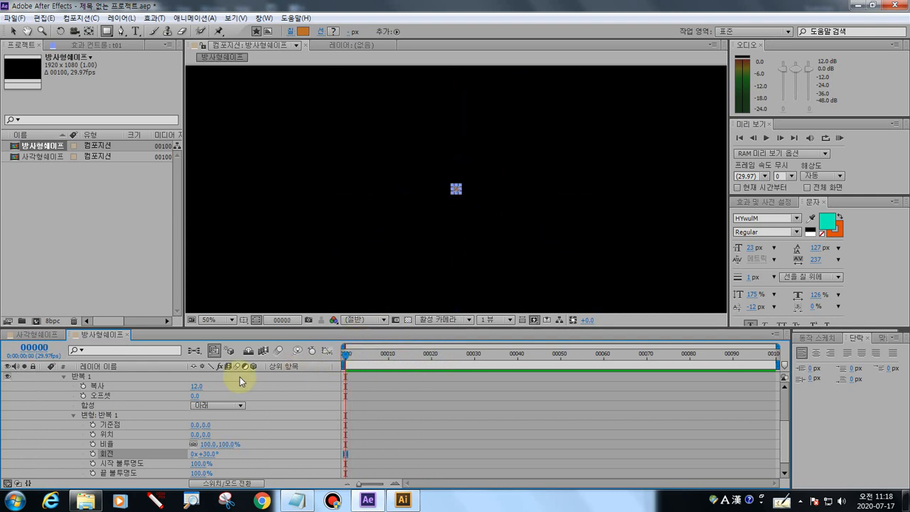
- Collapse the t01 layer's properties and duplicate the layer
{"action": "scroll", "coordinate": [83, 396], "scroll_direction": "up", "scroll_amount": 4}
{"action": "scroll", "coordinate": [64, 392], "scroll_direction": "up", "scroll_amount": 1}
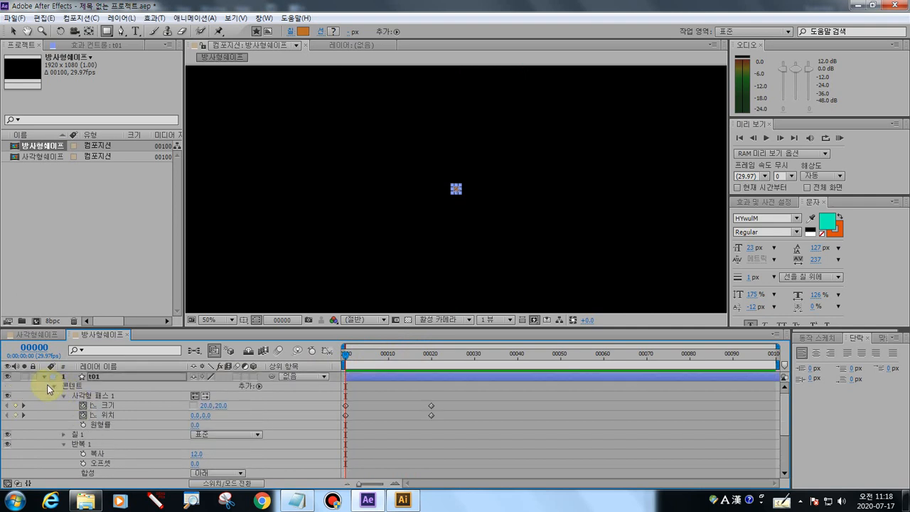
{"action": "left_click", "coordinate": [44, 378]}
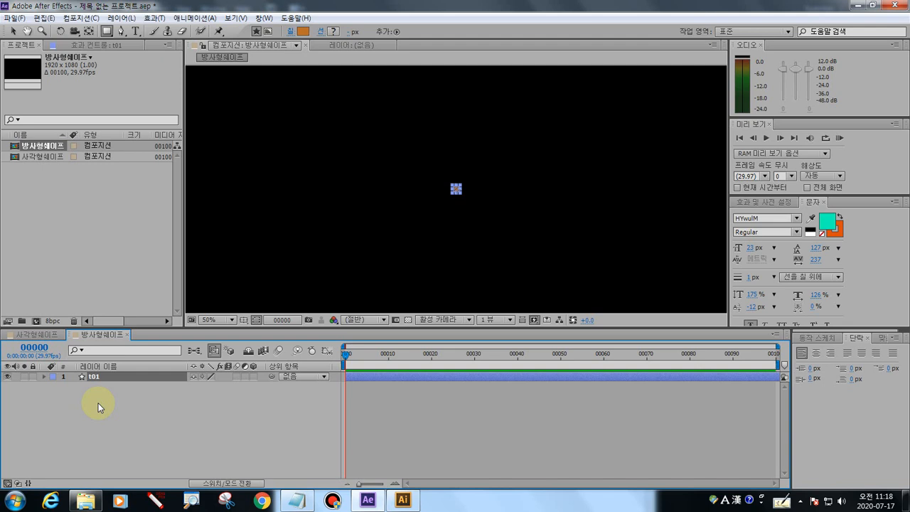
{"action": "left_click", "coordinate": [98, 403]}
{"action": "left_click", "coordinate": [93, 376]}
{"action": "key", "text": "ctrl+d"}
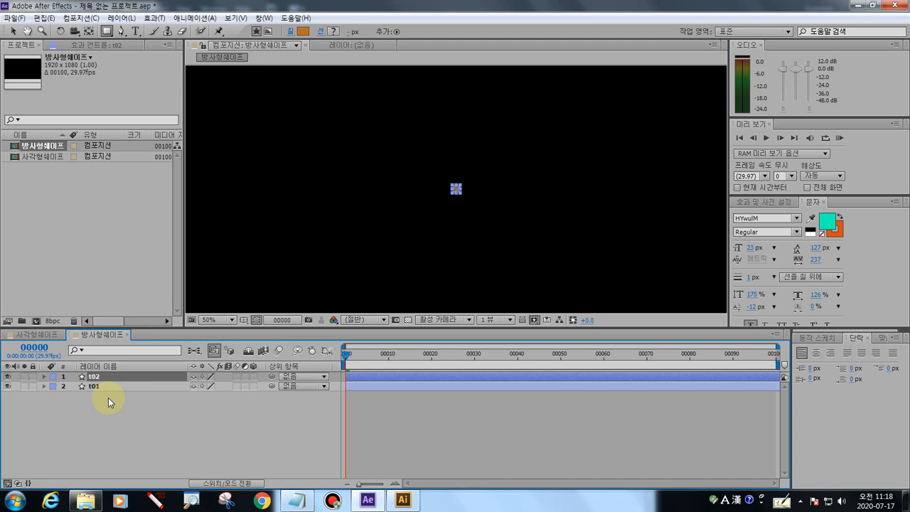
- Expand the t02 layer's contents (콘텐트) down to 칠 1 and set its fill color (색상) to FFC591
{"action": "key", "text": "Return"}
{"action": "left_click", "coordinate": [44, 377]}
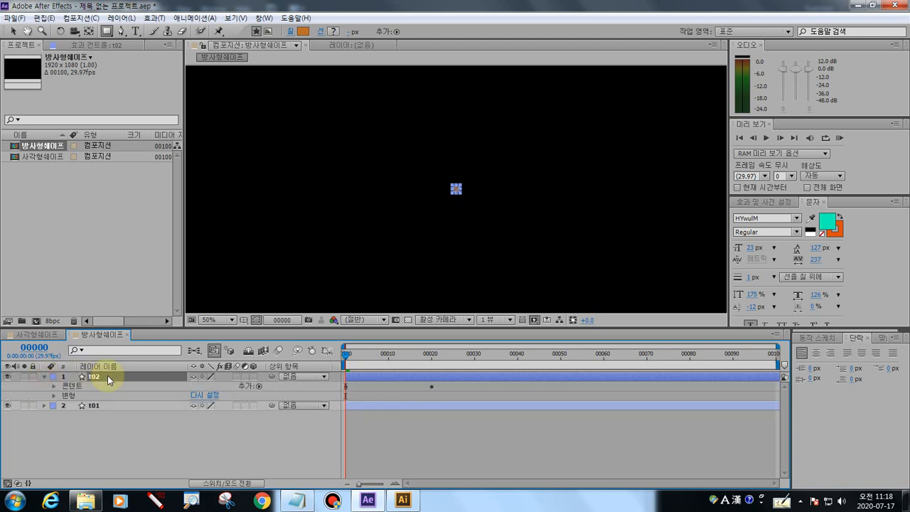
{"action": "left_click", "coordinate": [69, 387]}
{"action": "left_click", "coordinate": [51, 387]}
{"action": "left_click", "coordinate": [65, 388]}
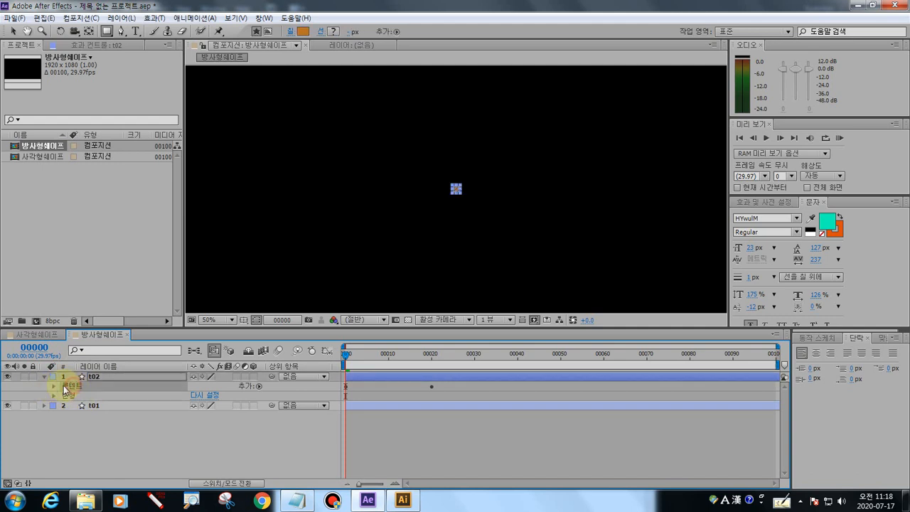
{"action": "left_click", "coordinate": [54, 386]}
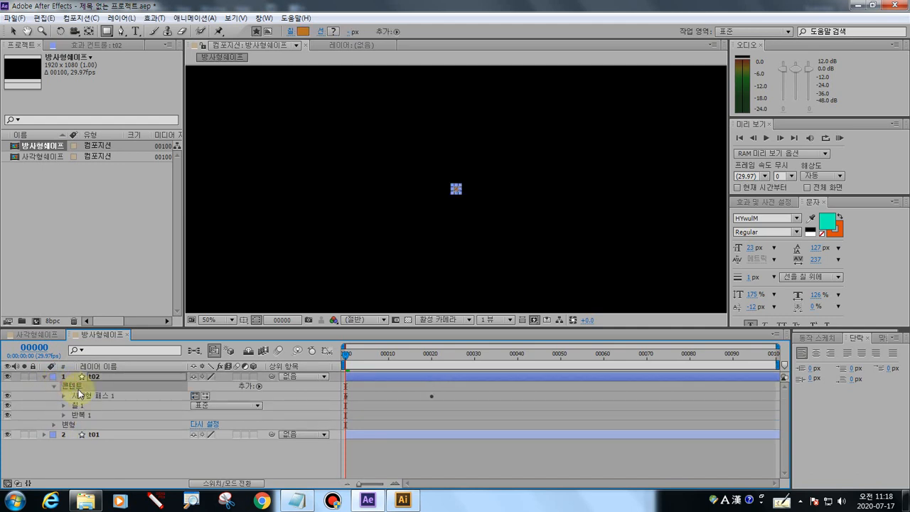
{"action": "left_click", "coordinate": [64, 405]}
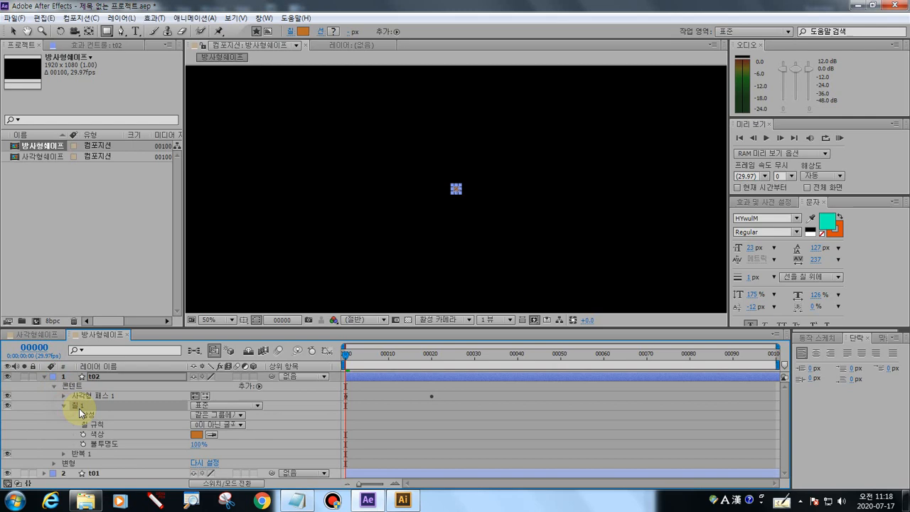
{"action": "left_click", "coordinate": [193, 435]}
{"action": "left_click_drag", "start_coordinate": [223, 241], "coordinate": [191, 155]}
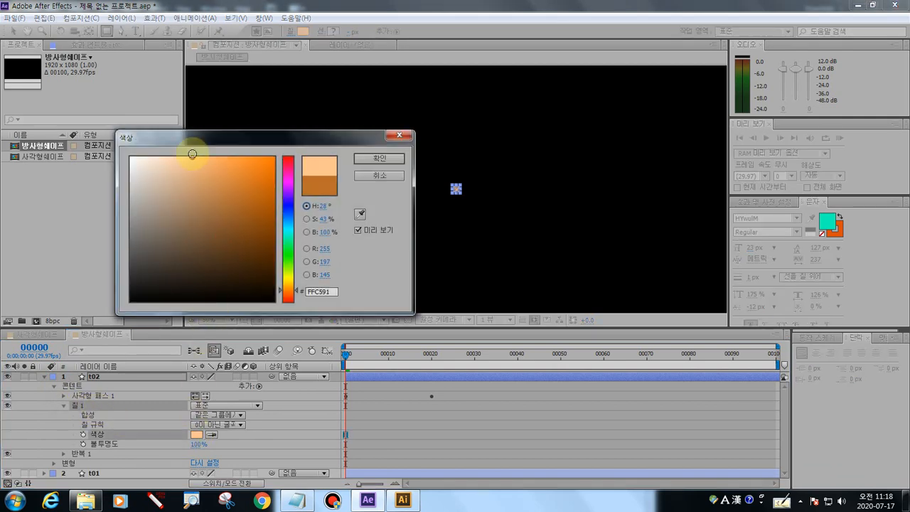
{"action": "left_click", "coordinate": [388, 160]}
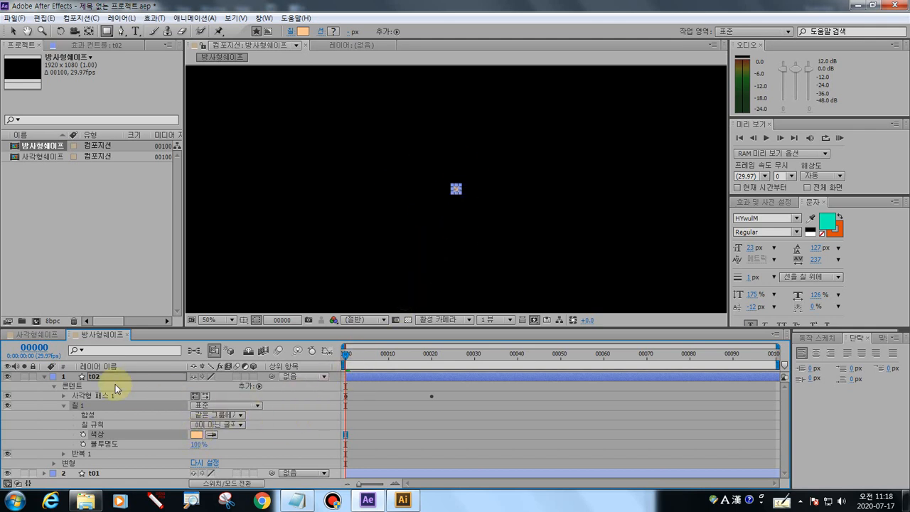
- Shift the t02 layer to start at frame 7 and set its fill color (색상) to F5D9BF
{"action": "left_click", "coordinate": [368, 380]}
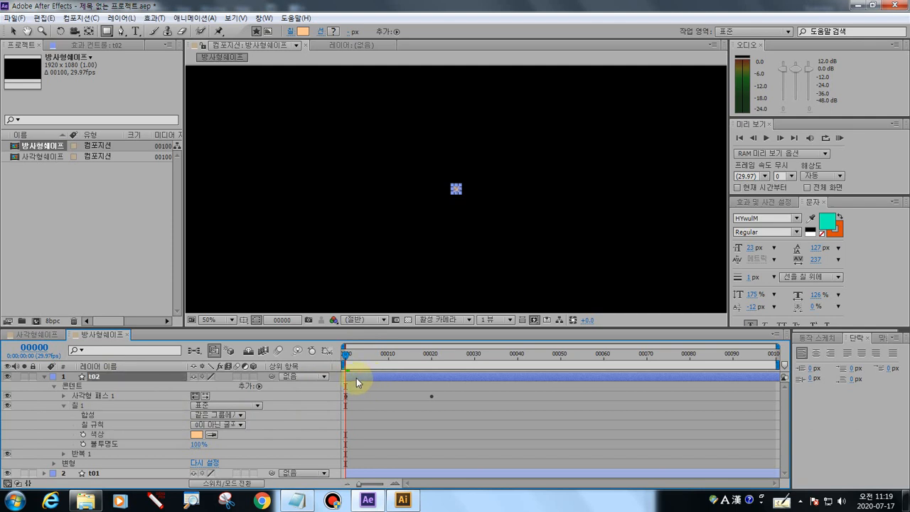
{"action": "left_click_drag", "start_coordinate": [356, 378], "coordinate": [395, 372]}
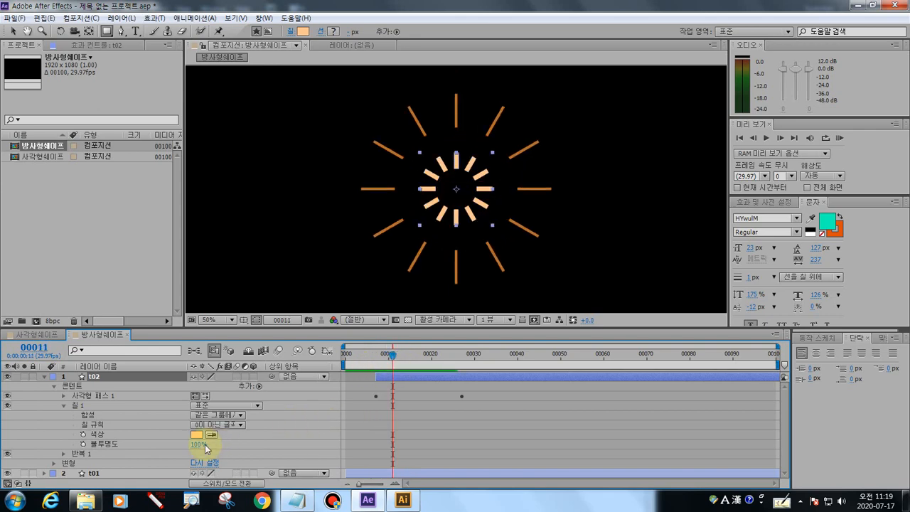
{"action": "left_click", "coordinate": [196, 434]}
{"action": "mouse_move", "coordinate": [169, 178]}
{"action": "left_mouse_down"}
{"action": "mouse_move", "coordinate": [148, 156]}
{"action": "mouse_move", "coordinate": [161, 162]}
{"action": "left_mouse_up"}
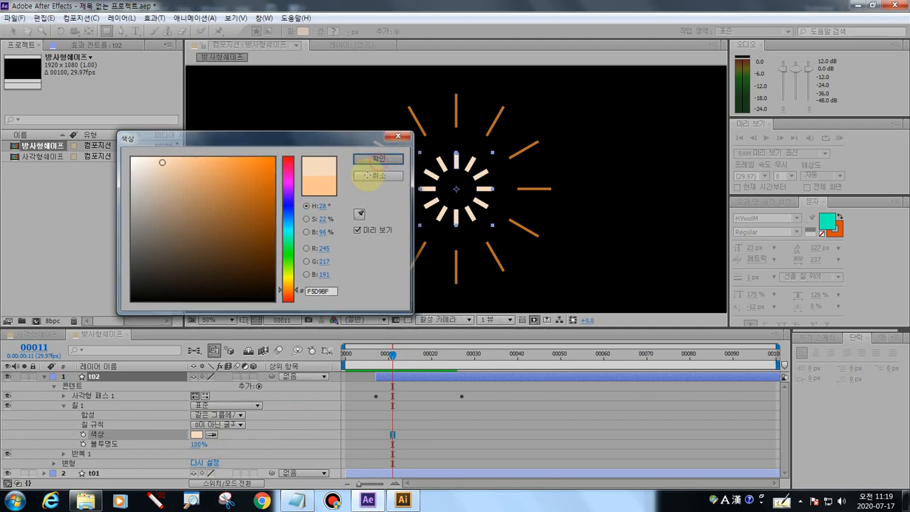
{"action": "left_click", "coordinate": [371, 159]}
- Scrub between frames 4 and 13 to examine how the offset t02 copies follow the t01 copies
{"action": "mouse_move", "coordinate": [395, 355]}
{"action": "left_mouse_down"}
{"action": "mouse_move", "coordinate": [321, 355]}
{"action": "mouse_move", "coordinate": [461, 359]}
{"action": "mouse_move", "coordinate": [359, 355]}
{"action": "mouse_move", "coordinate": [377, 353]}
{"action": "left_mouse_up"}
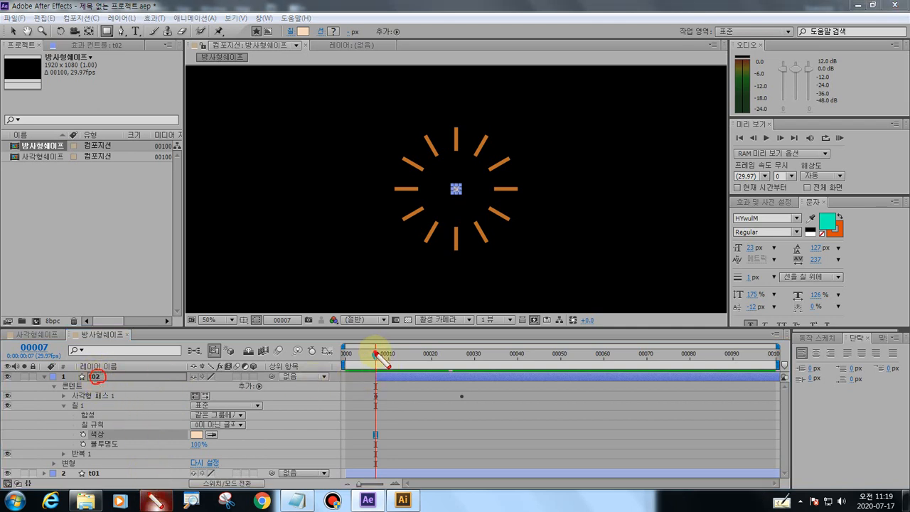
{"action": "mouse_move", "coordinate": [380, 336]}
{"action": "left_mouse_down"}
{"action": "mouse_move", "coordinate": [380, 447]}
{"action": "mouse_move", "coordinate": [381, 344]}
{"action": "mouse_move", "coordinate": [382, 375]}
{"action": "mouse_move", "coordinate": [357, 386]}
{"action": "mouse_move", "coordinate": [347, 379]}
{"action": "mouse_move", "coordinate": [374, 384]}
{"action": "left_mouse_up"}
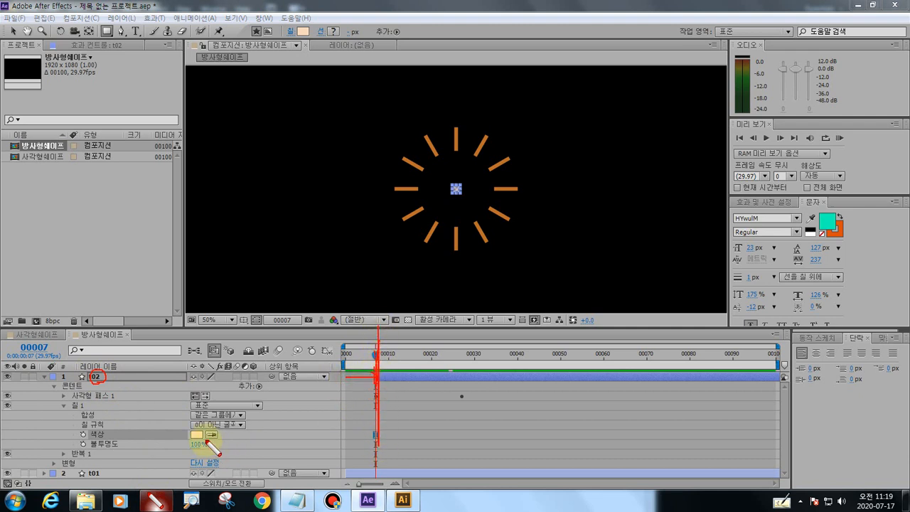
{"action": "mouse_move", "coordinate": [205, 435]}
{"action": "left_mouse_down"}
{"action": "mouse_move", "coordinate": [190, 431]}
{"action": "mouse_move", "coordinate": [202, 445]}
{"action": "left_mouse_up"}
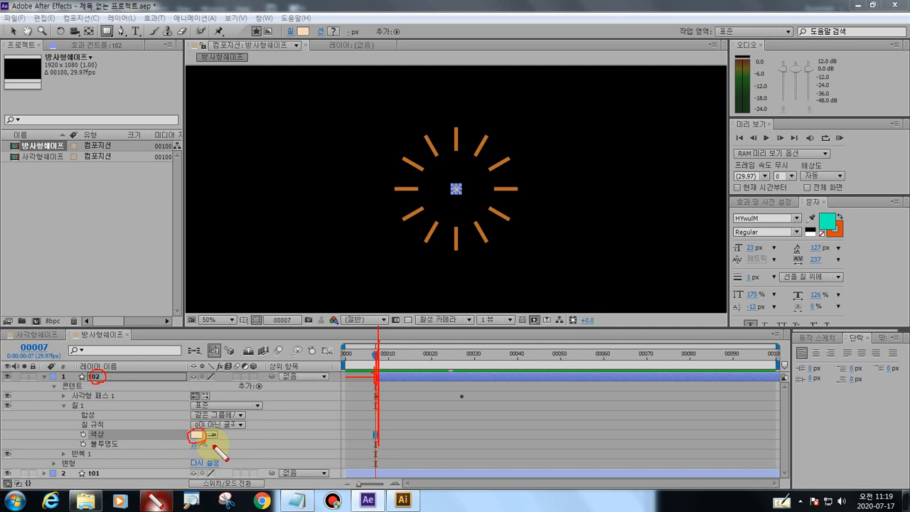
{"action": "key", "text": "Escape"}
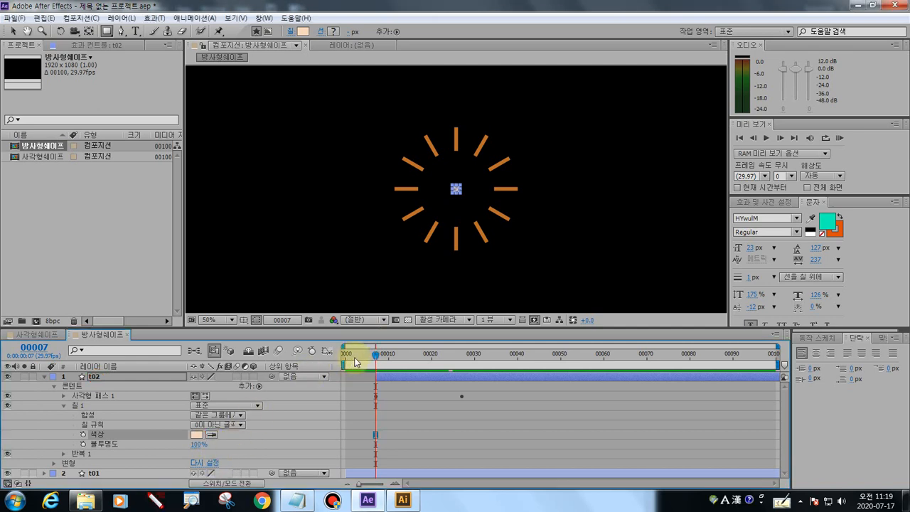
{"action": "mouse_move", "coordinate": [376, 356]}
{"action": "left_mouse_down"}
{"action": "mouse_move", "coordinate": [345, 363]}
{"action": "mouse_move", "coordinate": [449, 373]}
{"action": "mouse_move", "coordinate": [316, 373]}
{"action": "mouse_move", "coordinate": [364, 373]}
{"action": "left_mouse_up"}
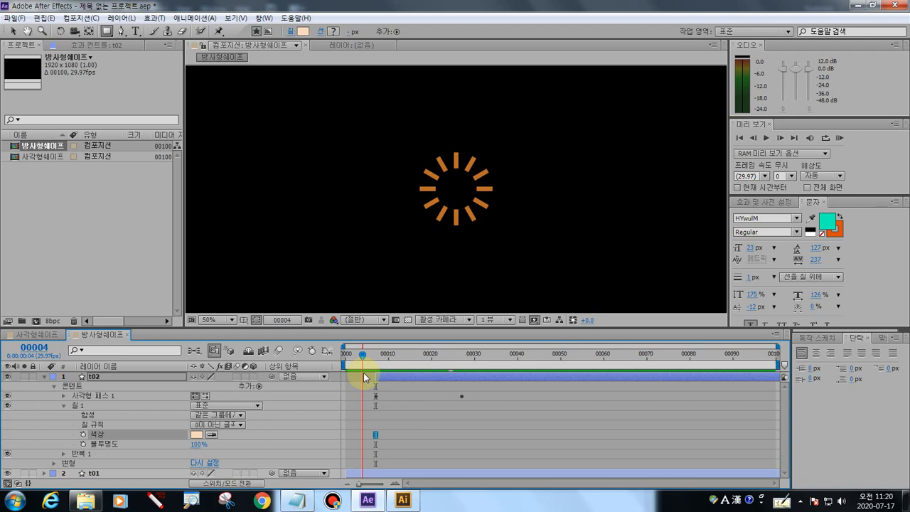
{"action": "mouse_move", "coordinate": [363, 372]}
{"action": "left_mouse_down"}
{"action": "mouse_move", "coordinate": [377, 375]}
{"action": "mouse_move", "coordinate": [325, 361]}
{"action": "mouse_move", "coordinate": [457, 361]}
{"action": "mouse_move", "coordinate": [399, 363]}
{"action": "mouse_move", "coordinate": [394, 371]}
{"action": "left_mouse_up"}
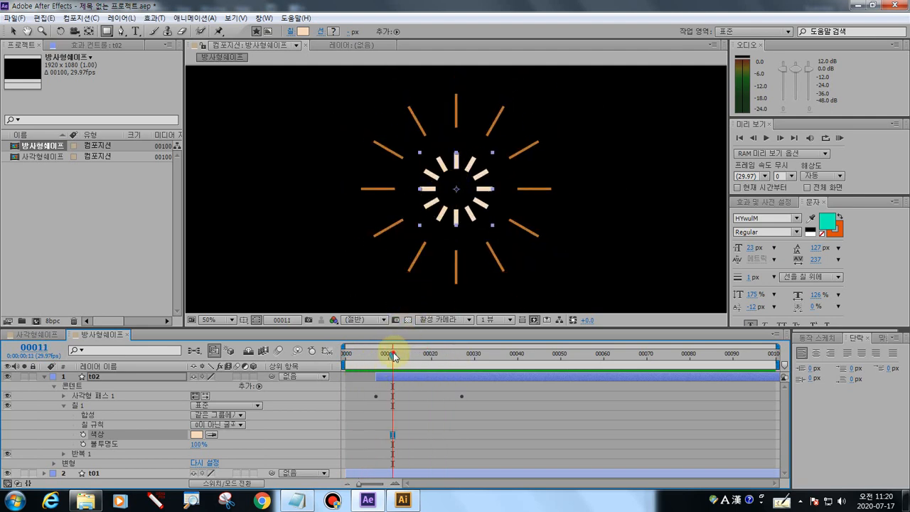
{"action": "mouse_move", "coordinate": [393, 356]}
{"action": "left_mouse_down"}
{"action": "mouse_move", "coordinate": [349, 355]}
{"action": "mouse_move", "coordinate": [455, 348]}
{"action": "mouse_move", "coordinate": [401, 348]}
{"action": "left_mouse_up"}
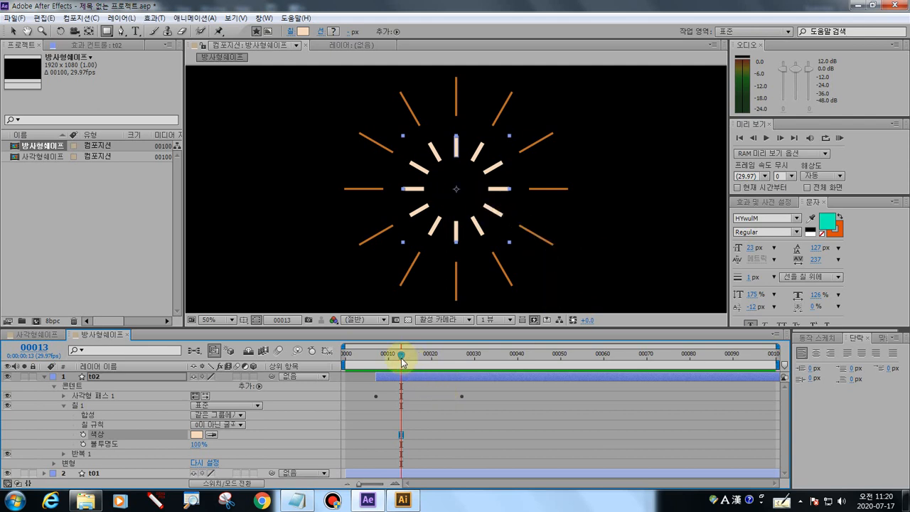
- At frame 27, set the vertical position (위치) of t02's rectangle path (사각형 패스 1) to -700
{"action": "left_click_drag", "start_coordinate": [402, 361], "coordinate": [461, 398]}
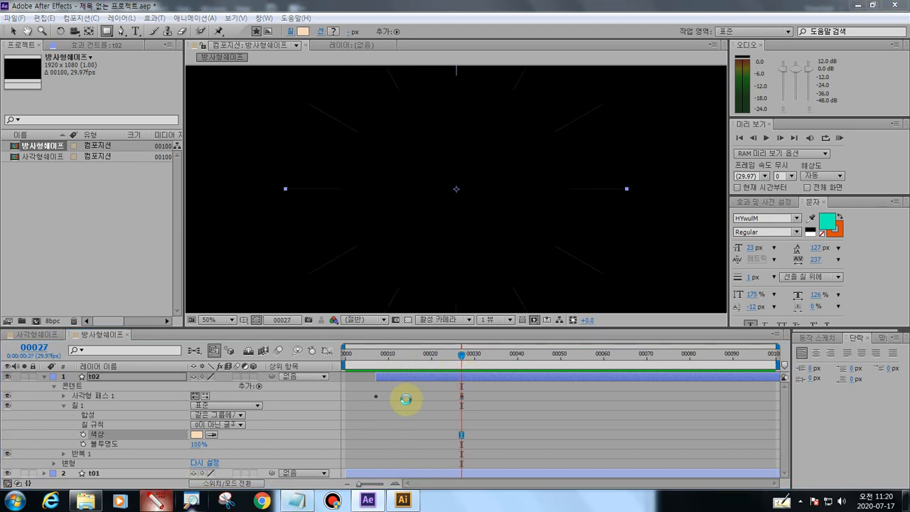
{"action": "left_click", "coordinate": [462, 396]}
{"action": "mouse_move", "coordinate": [464, 391]}
{"action": "left_mouse_down"}
{"action": "mouse_move", "coordinate": [453, 392]}
{"action": "mouse_move", "coordinate": [464, 394]}
{"action": "left_mouse_up"}
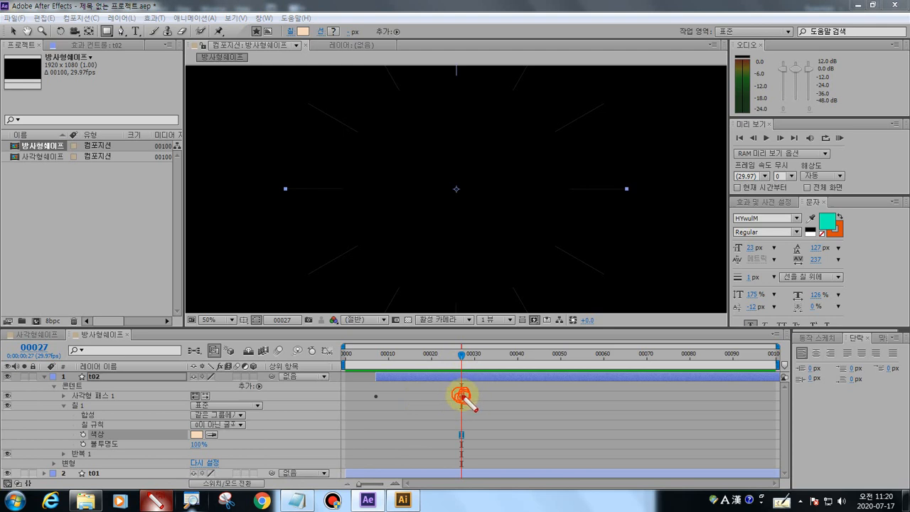
{"action": "left_click", "coordinate": [64, 396]}
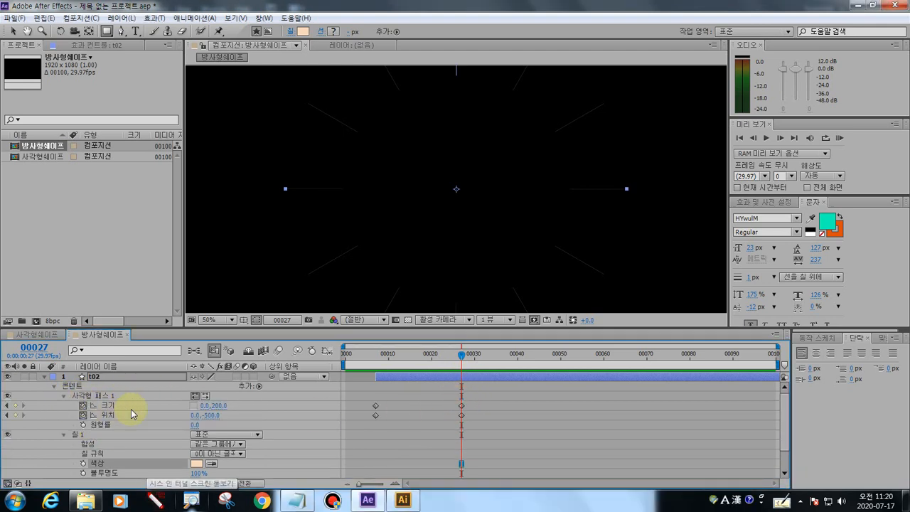
{"action": "left_click", "coordinate": [108, 416]}
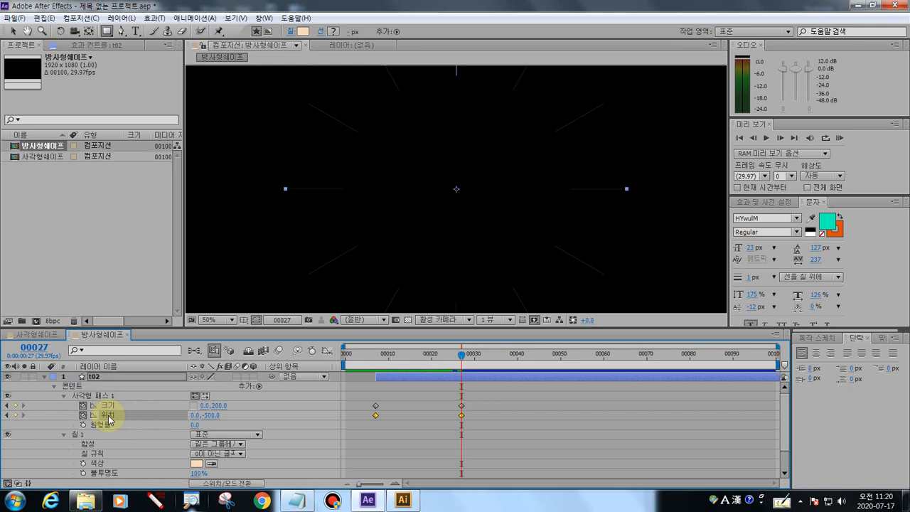
{"action": "left_click", "coordinate": [154, 500]}
{"action": "left_click_drag", "start_coordinate": [110, 416], "coordinate": [78, 321]}
{"action": "left_click_drag", "start_coordinate": [463, 425], "coordinate": [466, 420]}
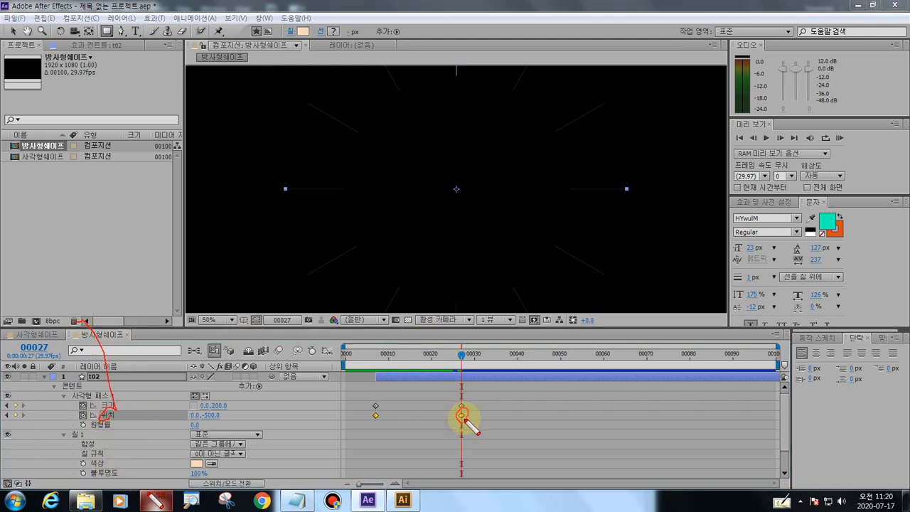
{"action": "key", "text": "Escape"}
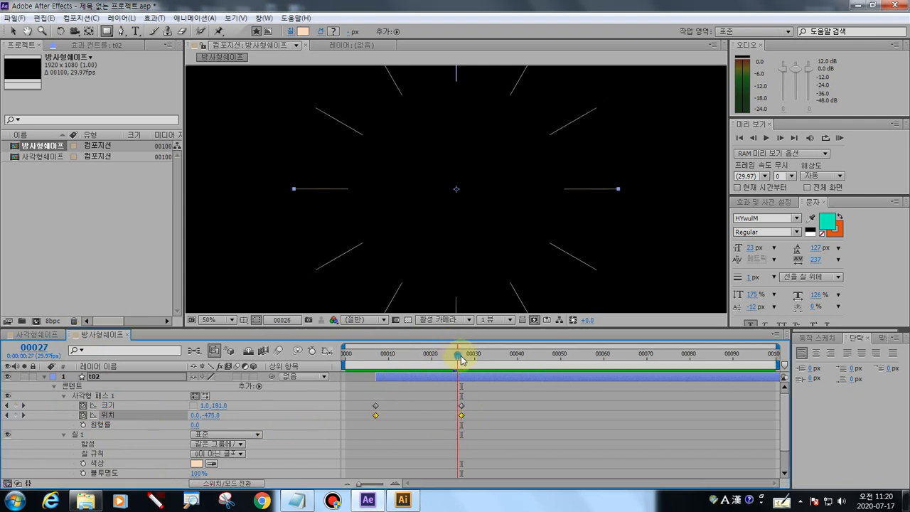
{"action": "left_click", "coordinate": [155, 501]}
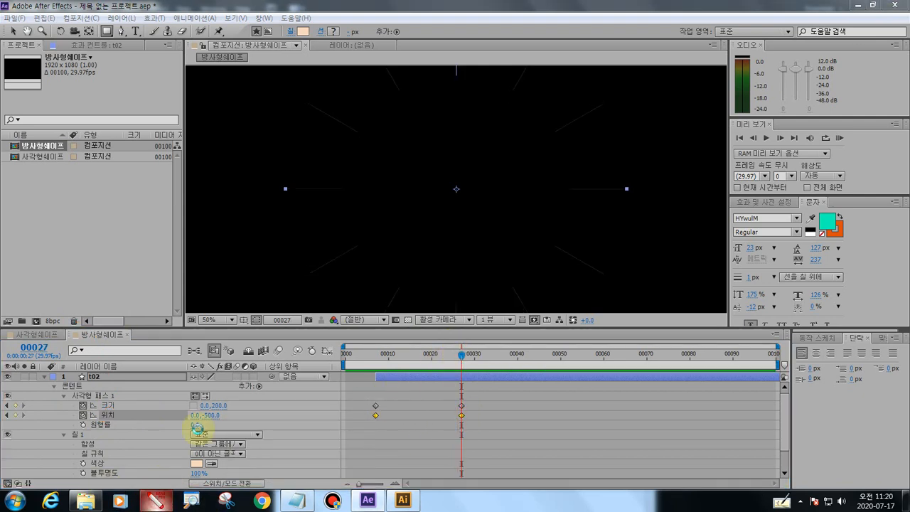
{"action": "left_click_drag", "start_coordinate": [200, 415], "coordinate": [217, 413]}
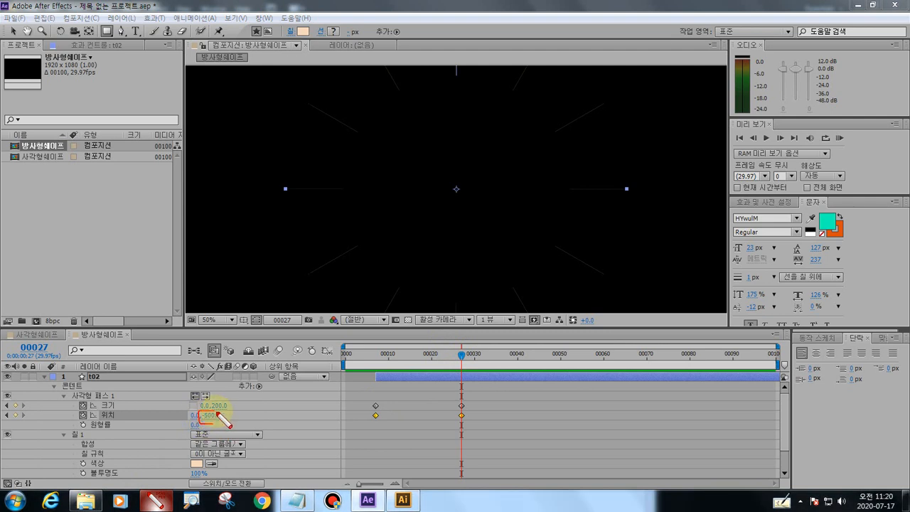
{"action": "key", "text": "Escape"}
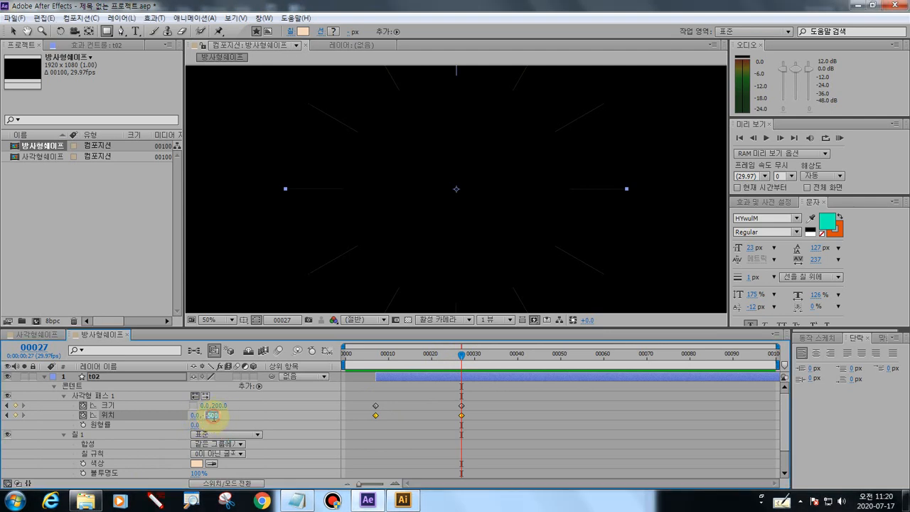
{"action": "left_click", "coordinate": [213, 415]}
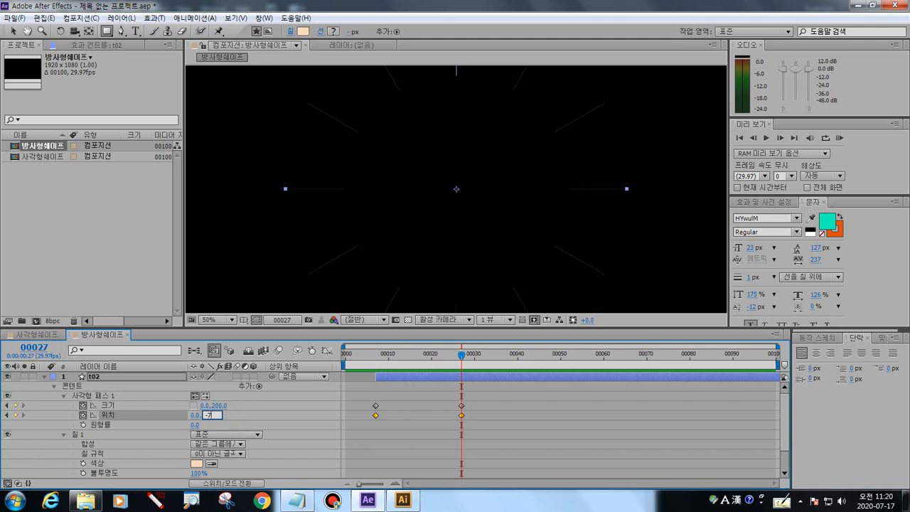
{"action": "type", "text": "-700"}
{"action": "key", "text": "Return"}
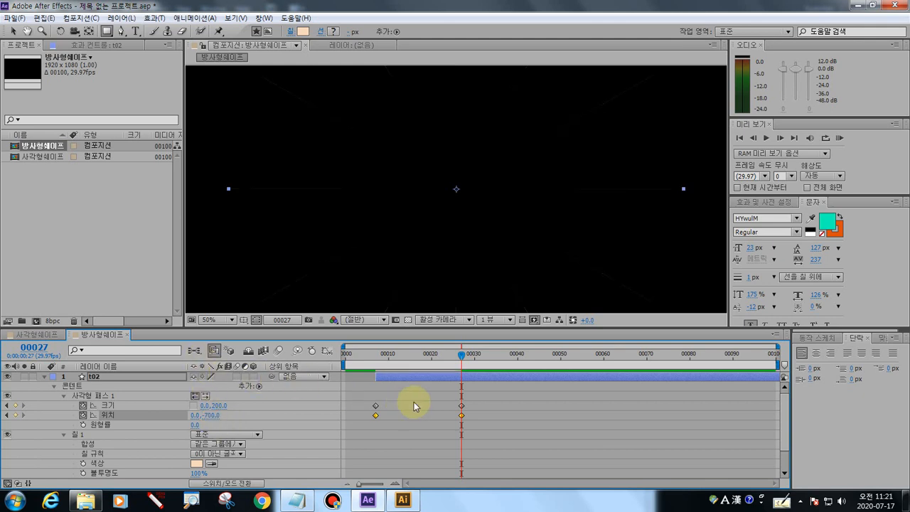
- Set the vertical position (위치) at t02's frame 7 keyframe to 0
{"action": "left_click_drag", "start_coordinate": [461, 374], "coordinate": [376, 362]}
{"action": "left_click", "coordinate": [375, 415]}
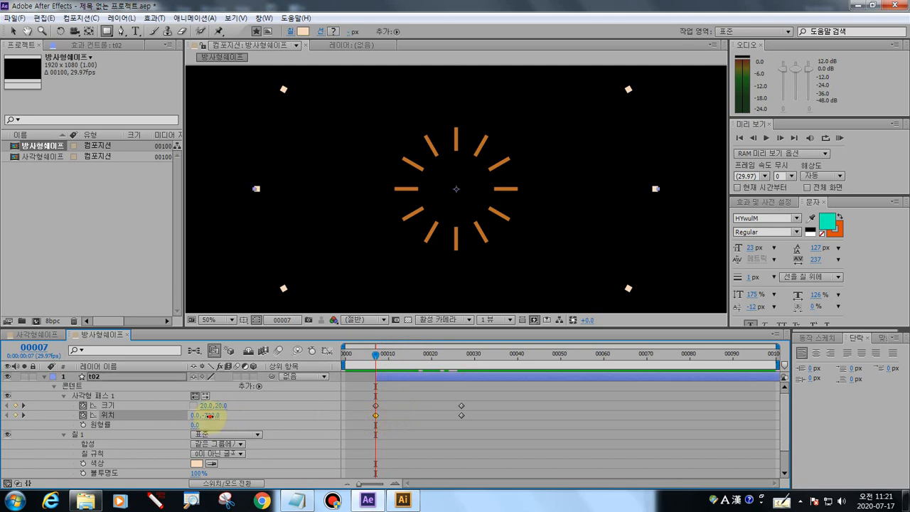
{"action": "left_click", "coordinate": [209, 416]}
{"action": "type", "text": "0"}
{"action": "key", "text": "Return"}
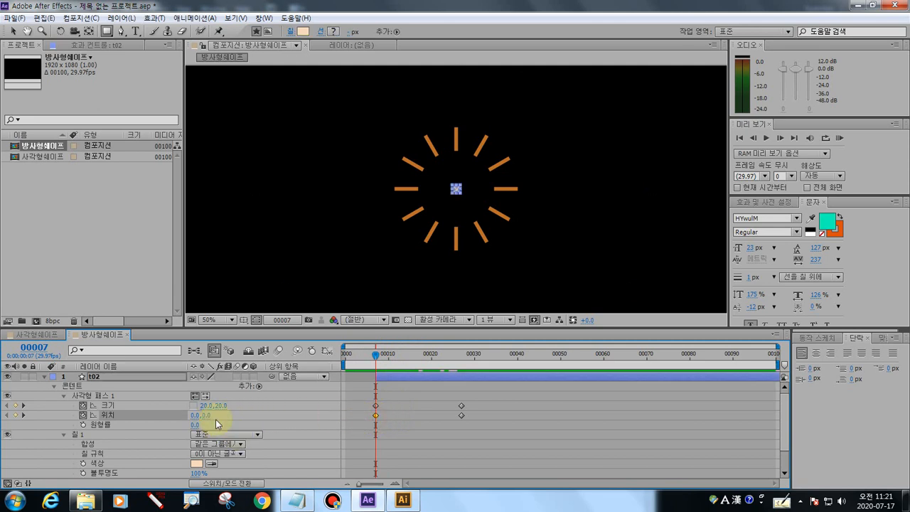
- Scrub through the animation, return to frame 0 and play it back to check the motion of both layers
{"action": "left_click_drag", "start_coordinate": [376, 358], "coordinate": [466, 369]}
{"action": "left_click_drag", "start_coordinate": [382, 374], "coordinate": [308, 376]}
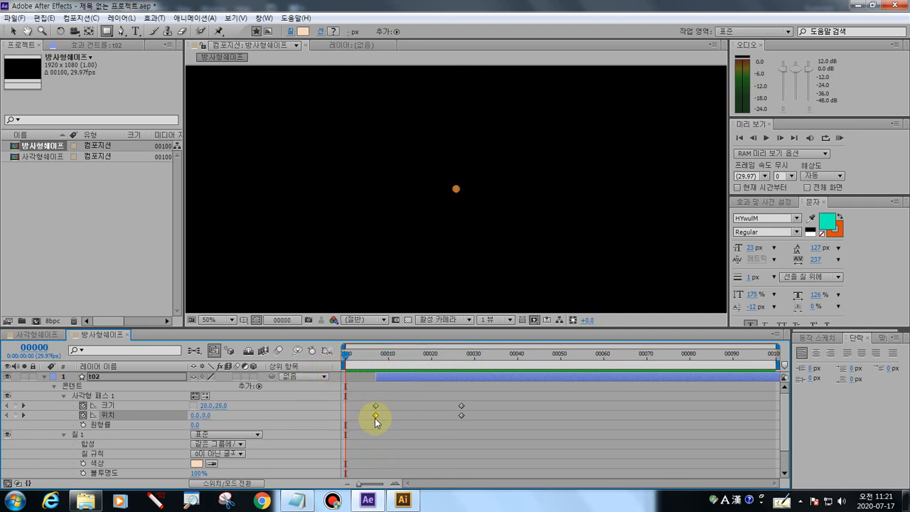
{"action": "key", "text": "space"}
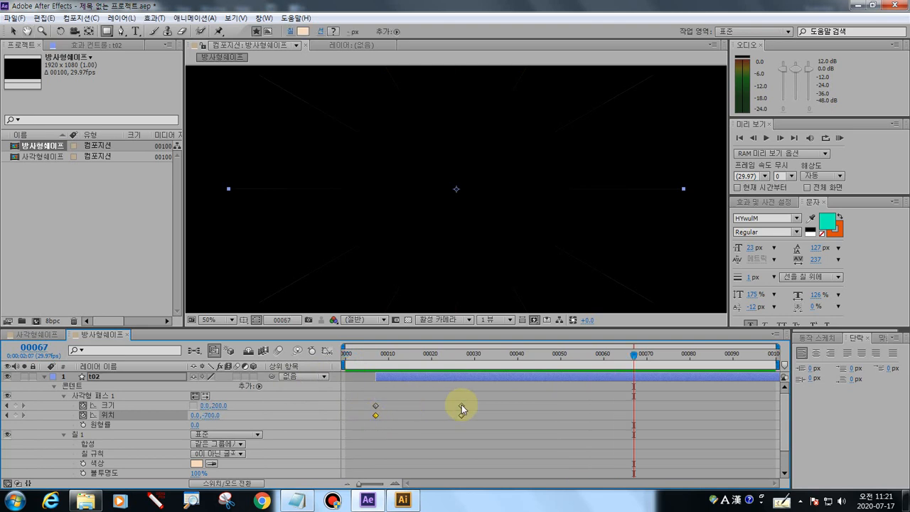
- Apply Easy Ease to all of t02's size (크기) and position (위치) keyframes, and return the current time to frame 0
{"action": "left_click_drag", "start_coordinate": [474, 396], "coordinate": [359, 440]}
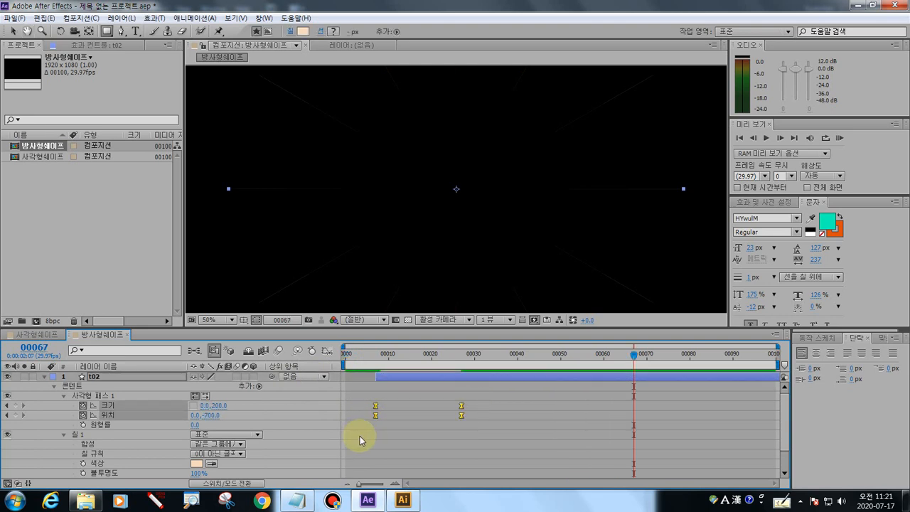
{"action": "left_click_drag", "start_coordinate": [634, 353], "coordinate": [345, 354]}
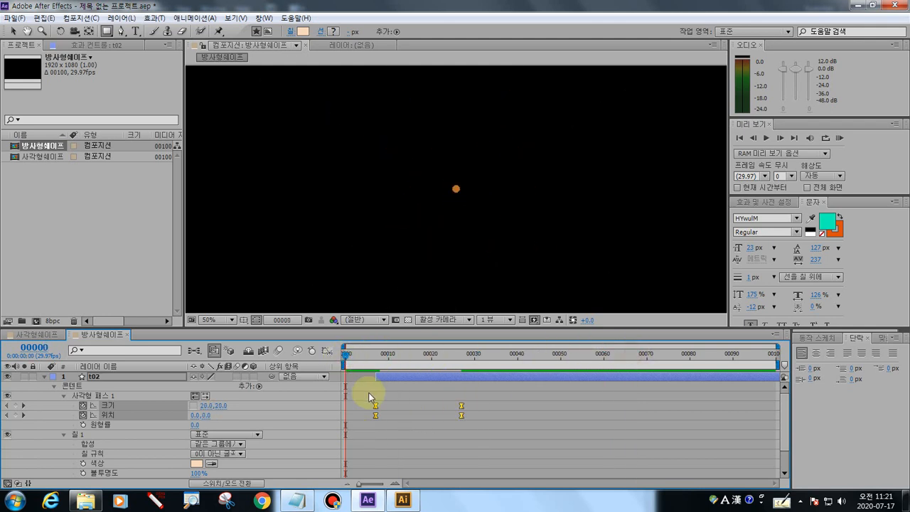
- Apply Easy Ease to all of t01's size (크기) and position (위치) keyframes and collapse both layers' properties
{"action": "left_click", "coordinate": [44, 376]}
{"action": "left_click", "coordinate": [96, 389]}
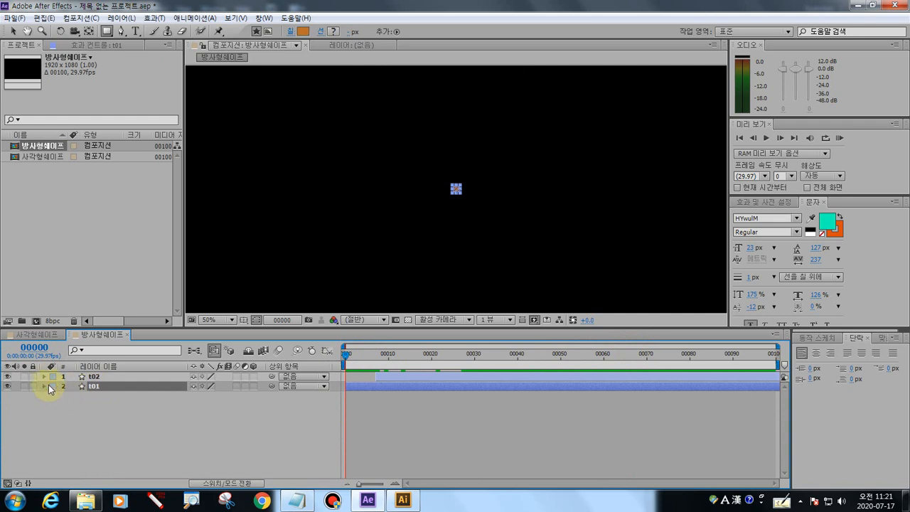
{"action": "left_click_drag", "start_coordinate": [442, 398], "coordinate": [330, 430]}
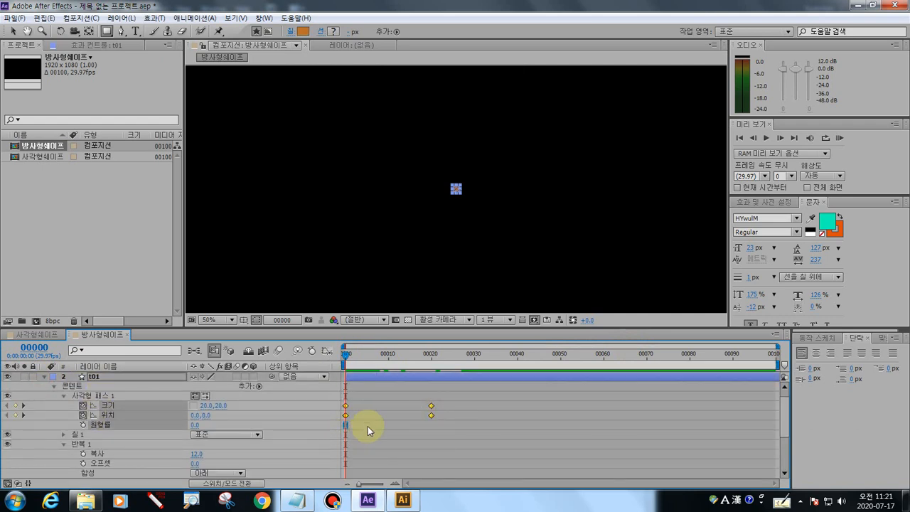
{"action": "key", "text": "F9"}
{"action": "key", "text": "ctrl+d"}
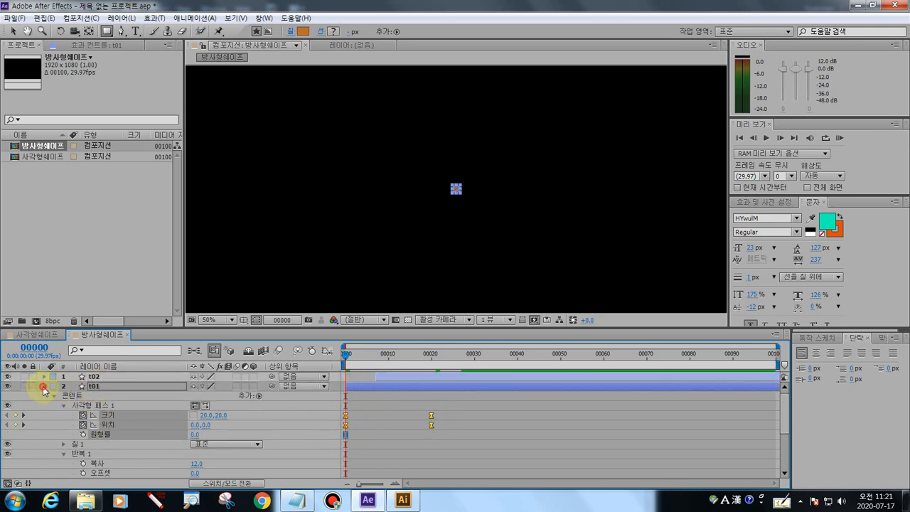
{"action": "left_click", "coordinate": [43, 386]}
{"action": "left_click", "coordinate": [128, 428]}
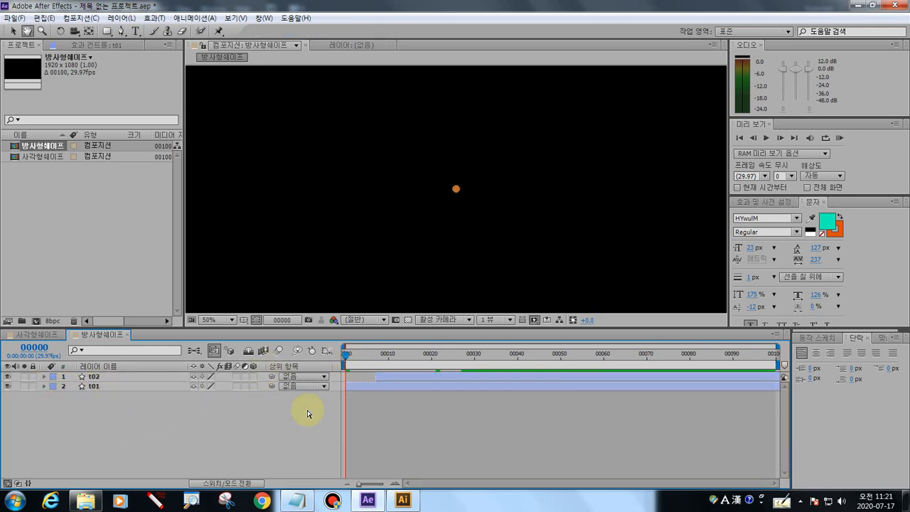
- Play back the eased animation and scrub from frame 0 to frame 16 to check the motion of both layers
{"action": "key", "text": "space"}
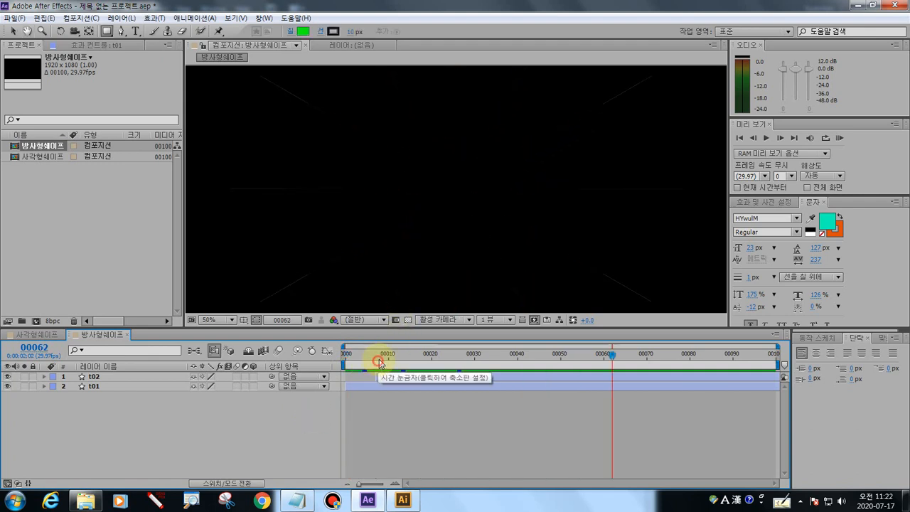
{"action": "left_click", "coordinate": [375, 355]}
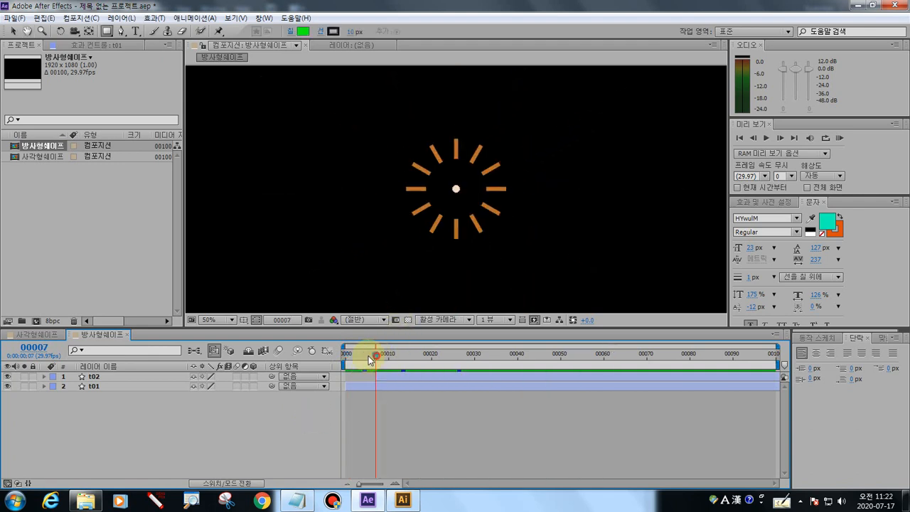
{"action": "left_click_drag", "start_coordinate": [369, 360], "coordinate": [327, 354]}
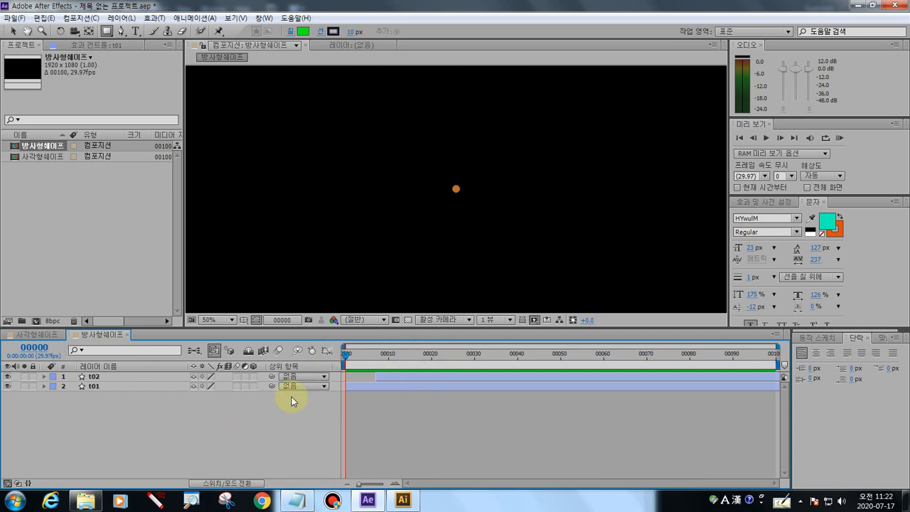
{"action": "left_click_drag", "start_coordinate": [368, 352], "coordinate": [414, 362]}
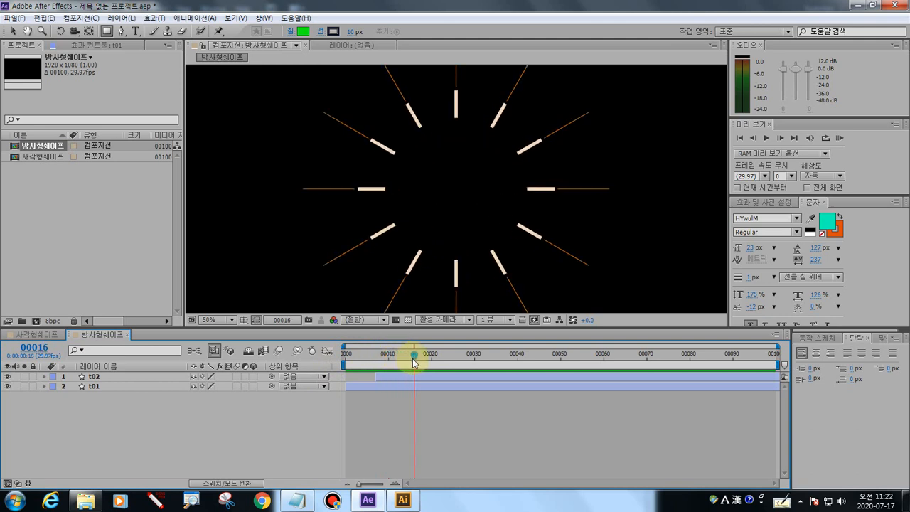
{"action": "left_click", "coordinate": [155, 500]}
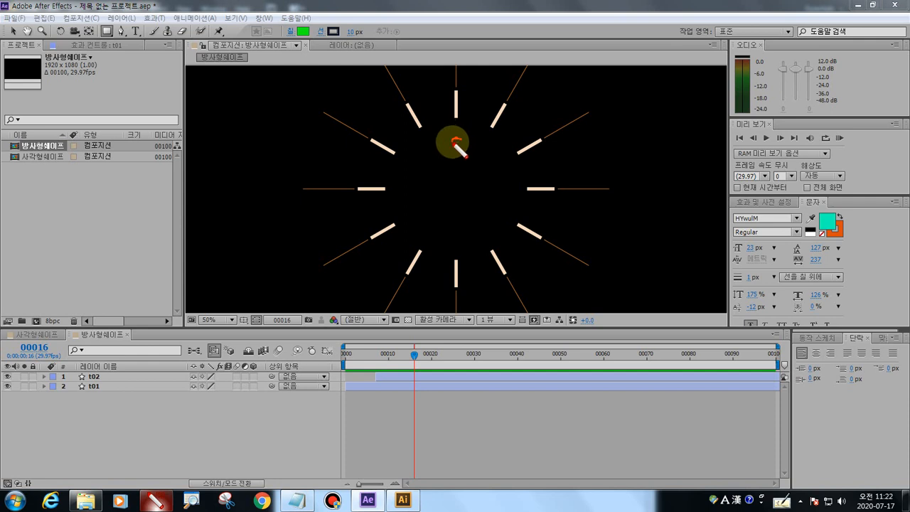
{"action": "left_click_drag", "start_coordinate": [462, 146], "coordinate": [461, 139]}
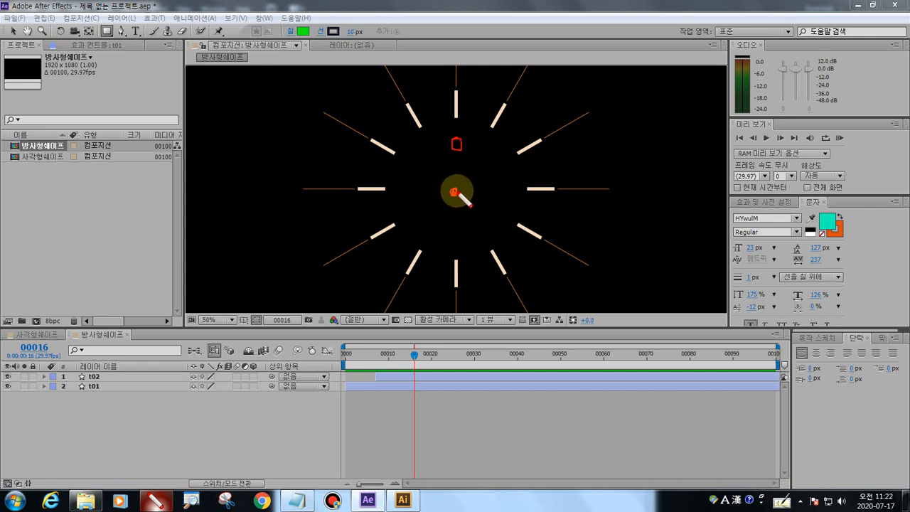
{"action": "mouse_move", "coordinate": [453, 192]}
{"action": "left_mouse_down"}
{"action": "mouse_move", "coordinate": [455, 146]}
{"action": "mouse_move", "coordinate": [443, 145]}
{"action": "mouse_move", "coordinate": [422, 161]}
{"action": "mouse_move", "coordinate": [420, 194]}
{"action": "mouse_move", "coordinate": [438, 221]}
{"action": "mouse_move", "coordinate": [483, 221]}
{"action": "mouse_move", "coordinate": [497, 197]}
{"action": "mouse_move", "coordinate": [493, 148]}
{"action": "mouse_move", "coordinate": [443, 136]}
{"action": "mouse_move", "coordinate": [422, 153]}
{"action": "mouse_move", "coordinate": [415, 178]}
{"action": "mouse_move", "coordinate": [424, 206]}
{"action": "mouse_move", "coordinate": [468, 222]}
{"action": "mouse_move", "coordinate": [485, 213]}
{"action": "mouse_move", "coordinate": [499, 171]}
{"action": "mouse_move", "coordinate": [484, 144]}
{"action": "mouse_move", "coordinate": [437, 139]}
{"action": "mouse_move", "coordinate": [418, 158]}
{"action": "mouse_move", "coordinate": [416, 199]}
{"action": "mouse_move", "coordinate": [437, 219]}
{"action": "mouse_move", "coordinate": [469, 227]}
{"action": "mouse_move", "coordinate": [492, 217]}
{"action": "mouse_move", "coordinate": [500, 160]}
{"action": "mouse_move", "coordinate": [433, 142]}
{"action": "mouse_move", "coordinate": [418, 208]}
{"action": "mouse_move", "coordinate": [474, 226]}
{"action": "mouse_move", "coordinate": [437, 222]}
{"action": "mouse_move", "coordinate": [419, 187]}
{"action": "mouse_move", "coordinate": [434, 156]}
{"action": "mouse_move", "coordinate": [474, 152]}
{"action": "mouse_move", "coordinate": [494, 174]}
{"action": "mouse_move", "coordinate": [493, 204]}
{"action": "mouse_move", "coordinate": [469, 225]}
{"action": "mouse_move", "coordinate": [436, 221]}
{"action": "mouse_move", "coordinate": [427, 244]}
{"action": "mouse_move", "coordinate": [437, 220]}
{"action": "left_mouse_up"}
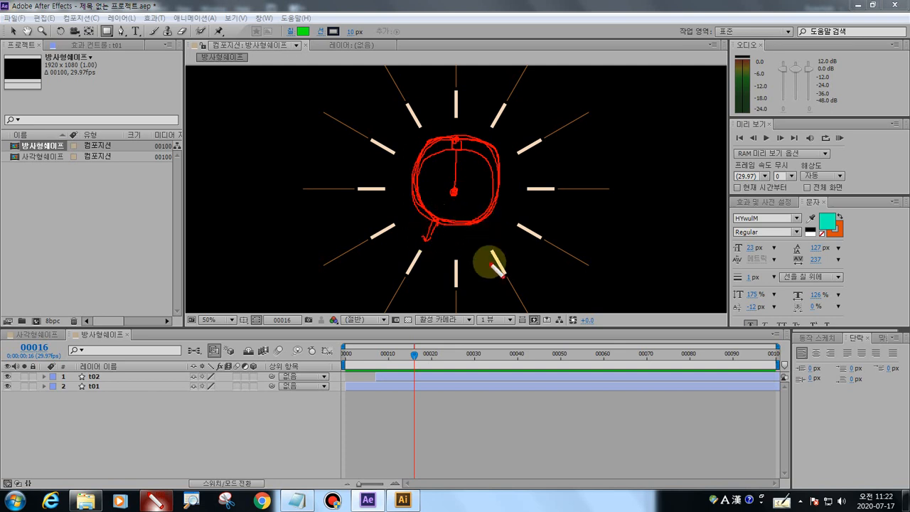
{"action": "key", "text": "Escape"}
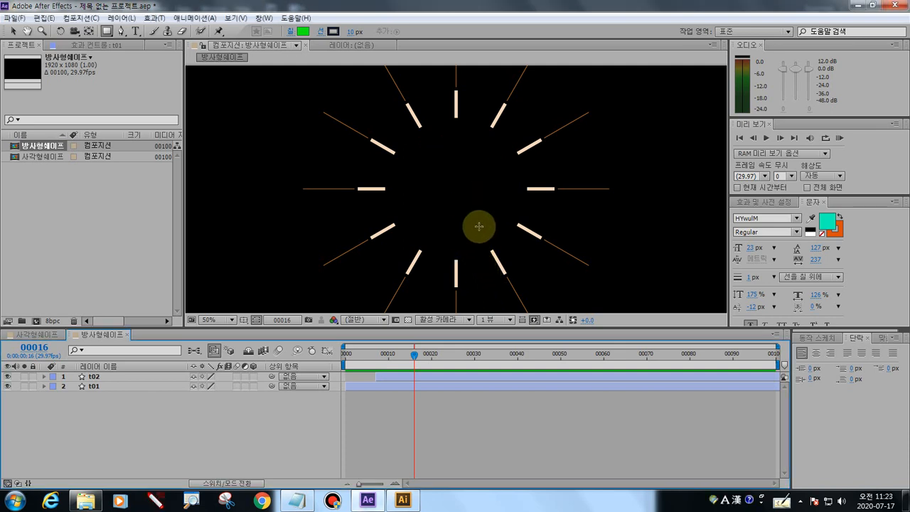
- At frame 0, create a new shape layer (모양 레이어) above t02 and add a rectangle path (사각형) to it
{"action": "left_click_drag", "start_coordinate": [414, 355], "coordinate": [316, 375]}
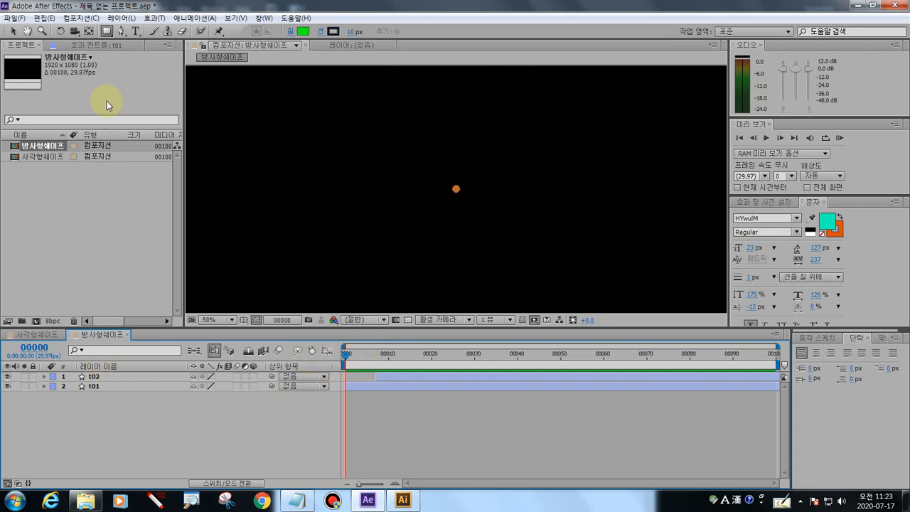
{"action": "left_click", "coordinate": [120, 19]}
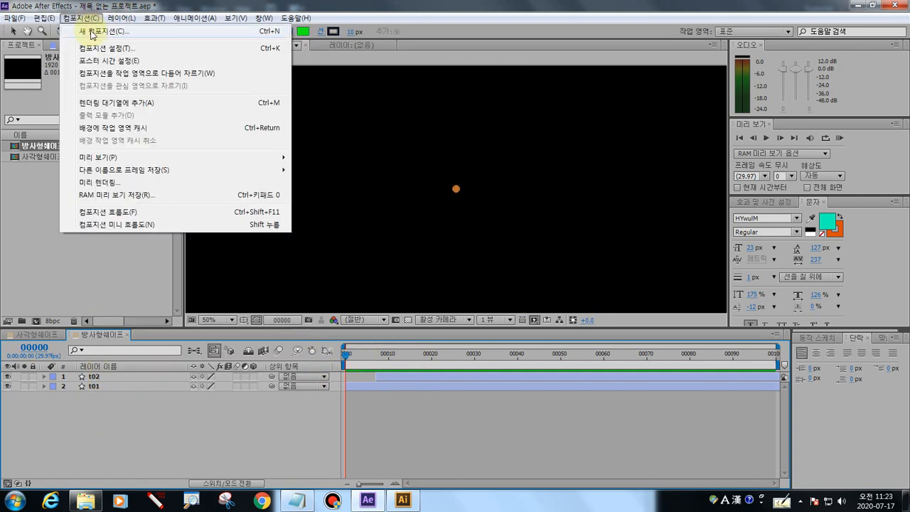
{"action": "mouse_move", "coordinate": [129, 33]}
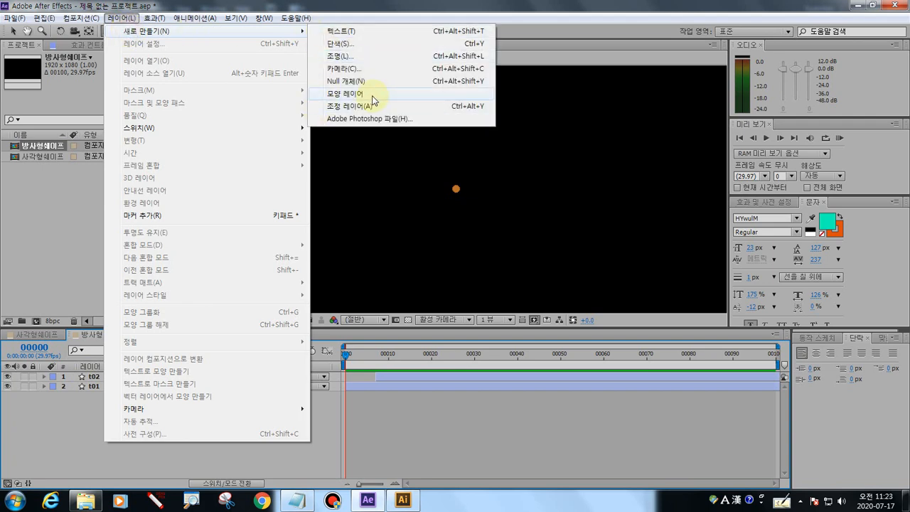
{"action": "left_click", "coordinate": [351, 94]}
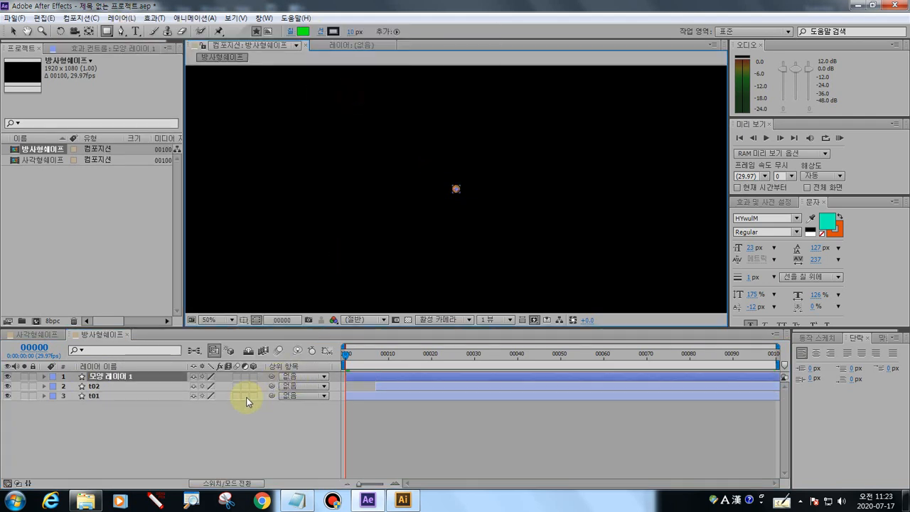
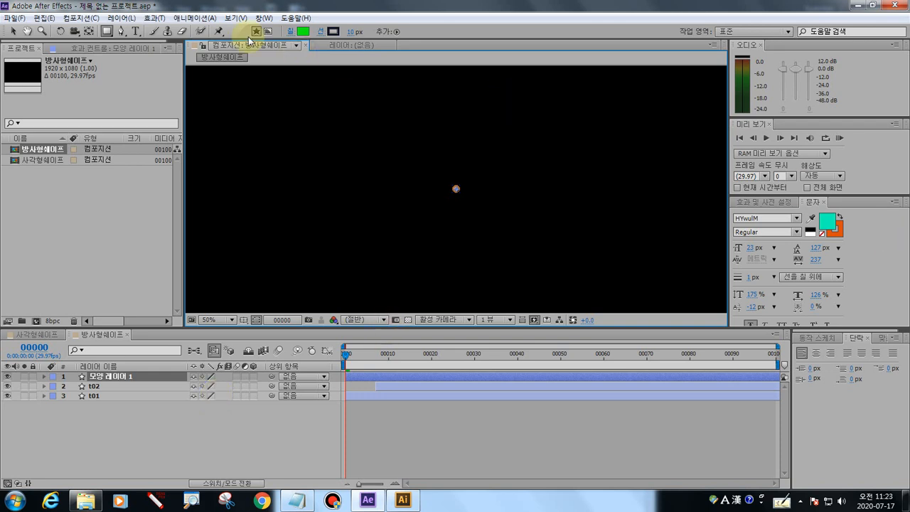
{"action": "left_click", "coordinate": [44, 377]}
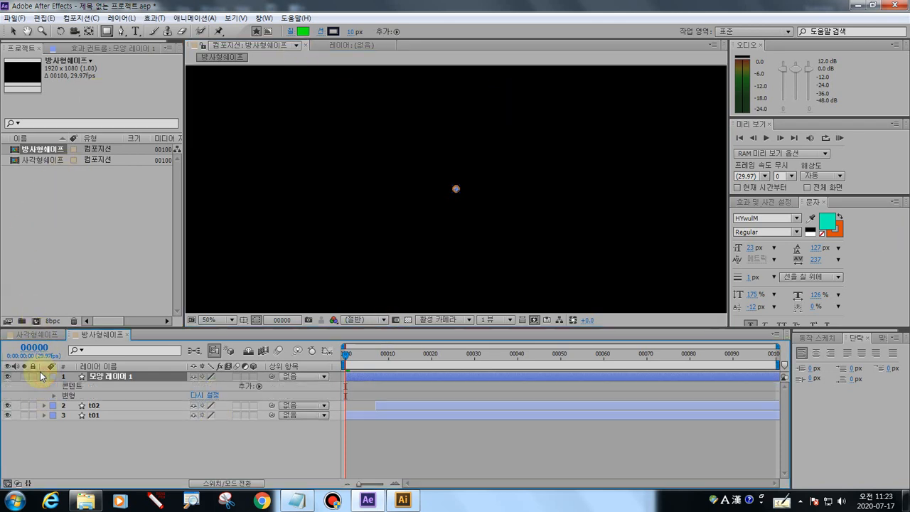
{"action": "left_click", "coordinate": [256, 386]}
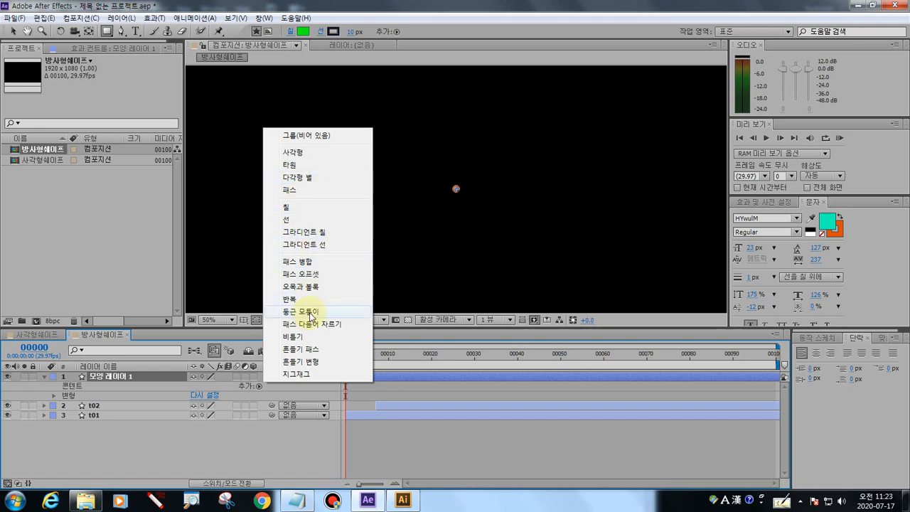
{"action": "left_click", "coordinate": [292, 152]}
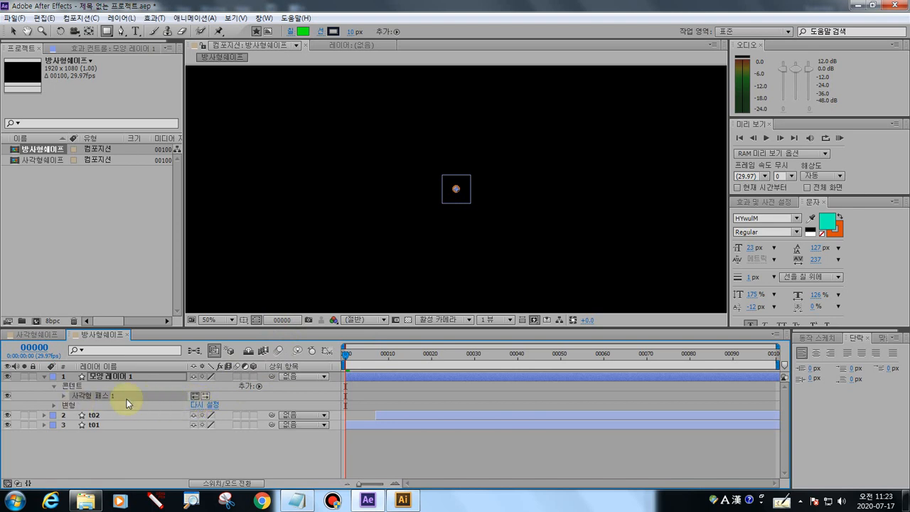
- Add Round Corners (둥근 모퉁이) to the new shape layer and raise its radius (반경) to 46
{"action": "left_click", "coordinate": [257, 385]}
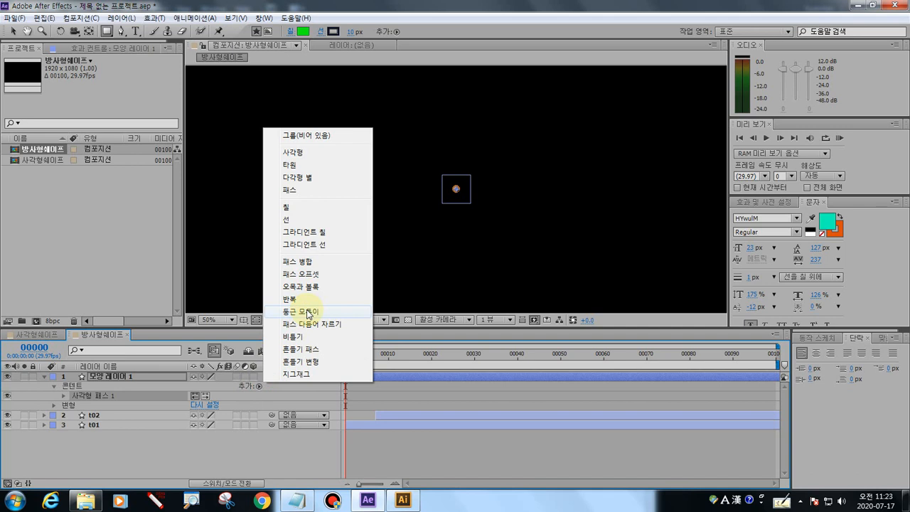
{"action": "left_click", "coordinate": [308, 314]}
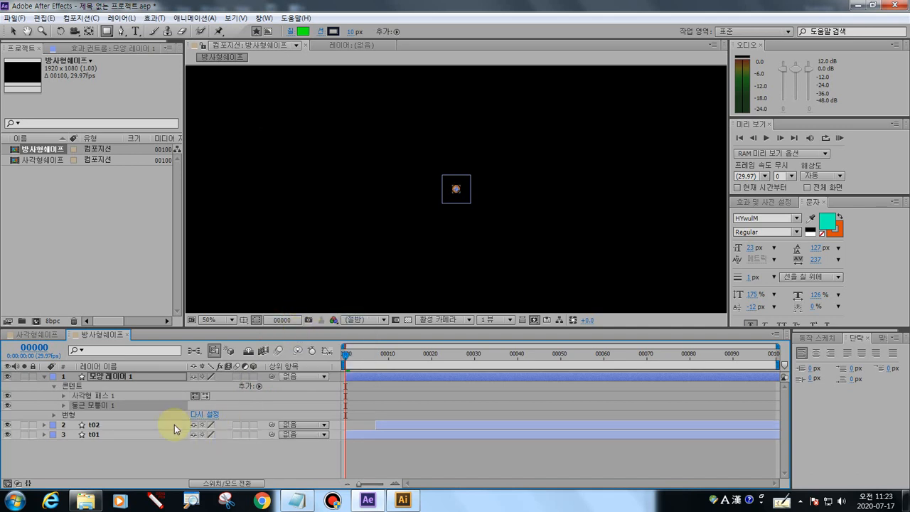
{"action": "left_click", "coordinate": [64, 405]}
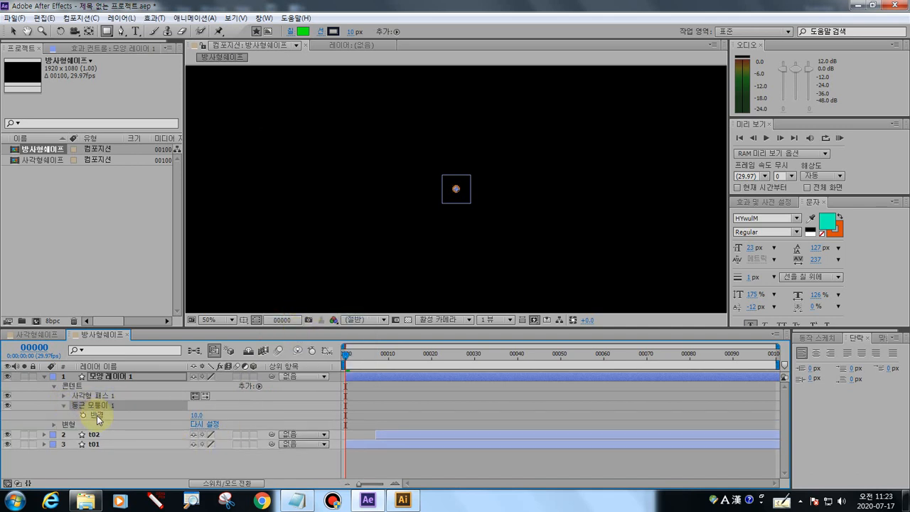
{"action": "mouse_move", "coordinate": [192, 420]}
{"action": "left_mouse_down"}
{"action": "mouse_move", "coordinate": [223, 413]}
{"action": "mouse_move", "coordinate": [179, 414]}
{"action": "left_mouse_up"}
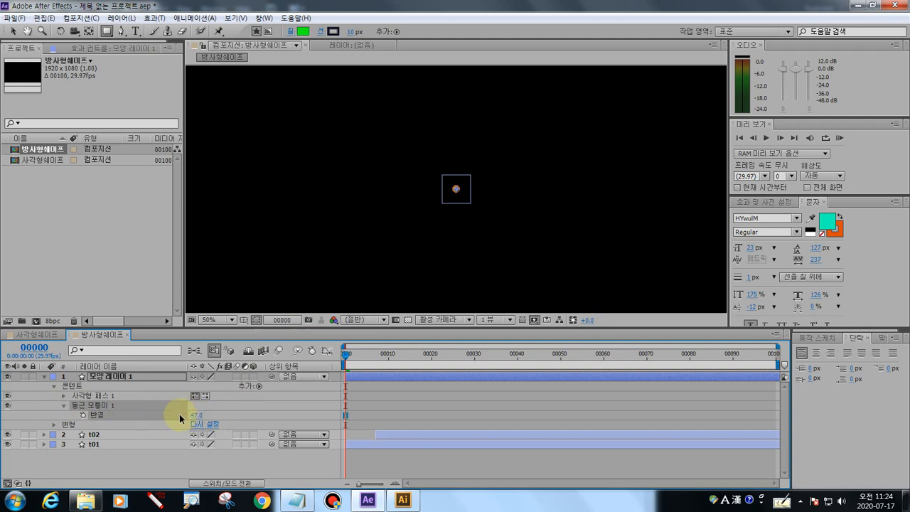
- Add a fill (칠) to the new shape layer's contents (콘텐트)
{"action": "left_click", "coordinate": [72, 385]}
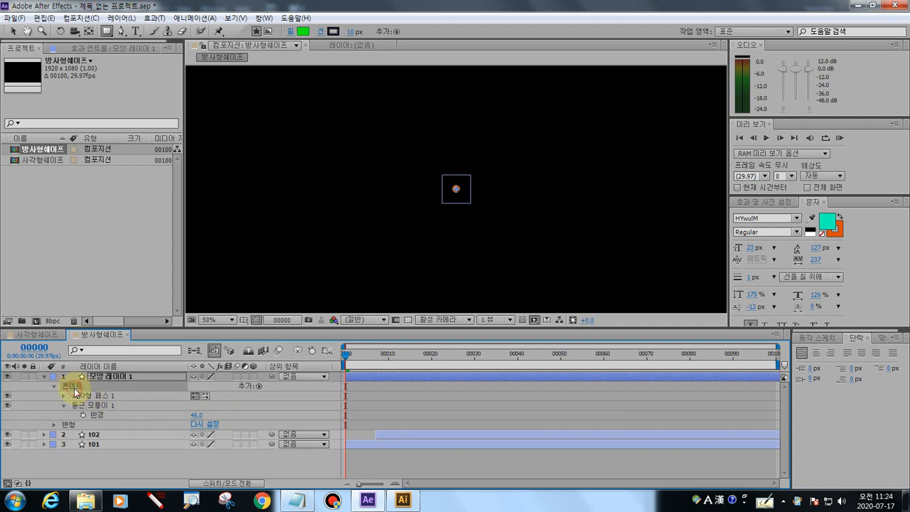
{"action": "left_click", "coordinate": [259, 386]}
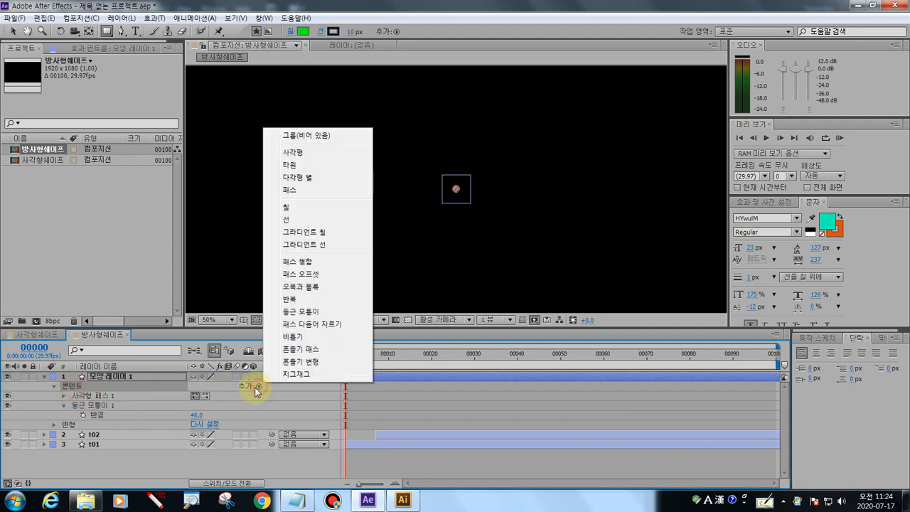
{"action": "left_click", "coordinate": [347, 206]}
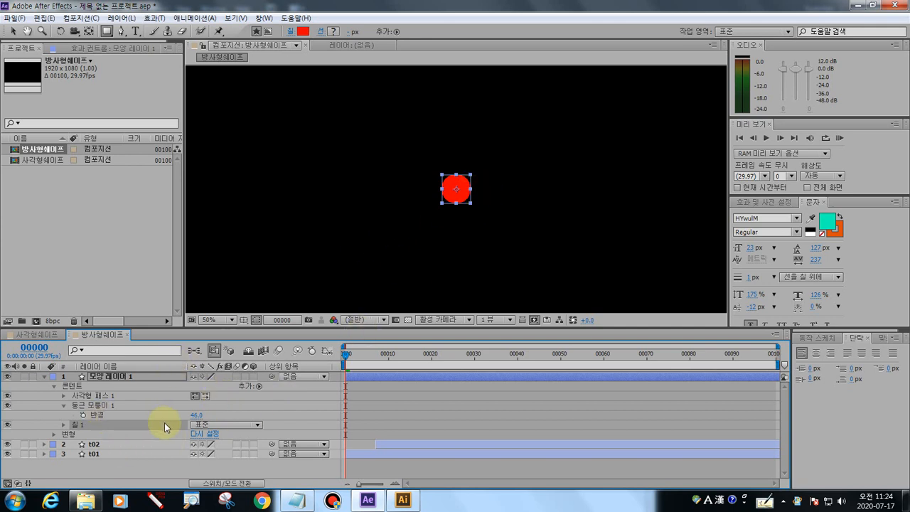
- Set the Round Corners radius (반경) to 25 and inspect the square's corners up close
{"action": "left_click_drag", "start_coordinate": [193, 418], "coordinate": [180, 415]}
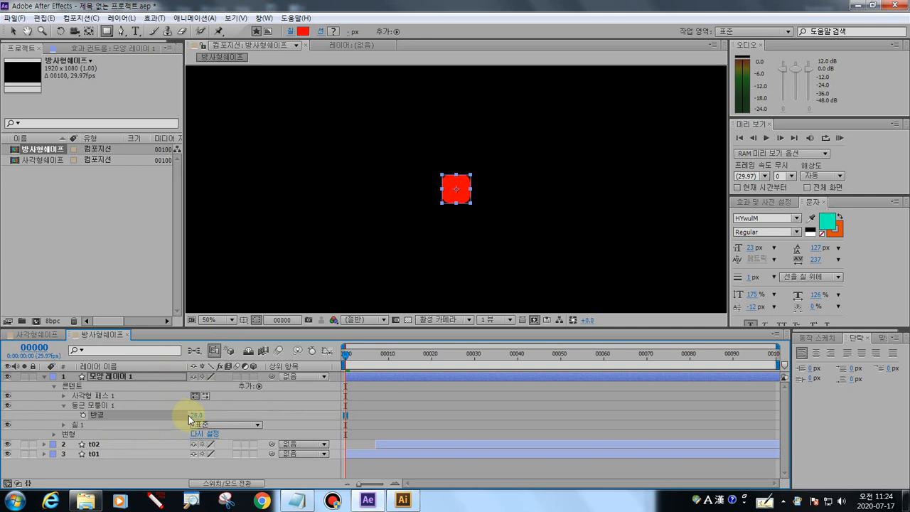
{"action": "left_click", "coordinate": [194, 414]}
{"action": "type", "text": "20"}
{"action": "left_click", "coordinate": [196, 415]}
{"action": "type", "text": "25"}
{"action": "key", "text": "Return"}
{"action": "left_click", "coordinate": [223, 417]}
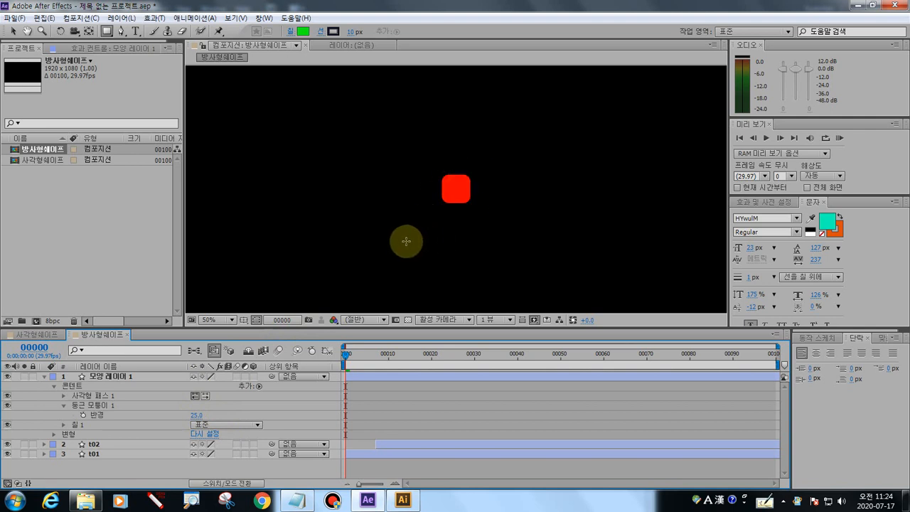
{"action": "scroll", "coordinate": [446, 192], "scroll_direction": "up", "scroll_amount": 2}
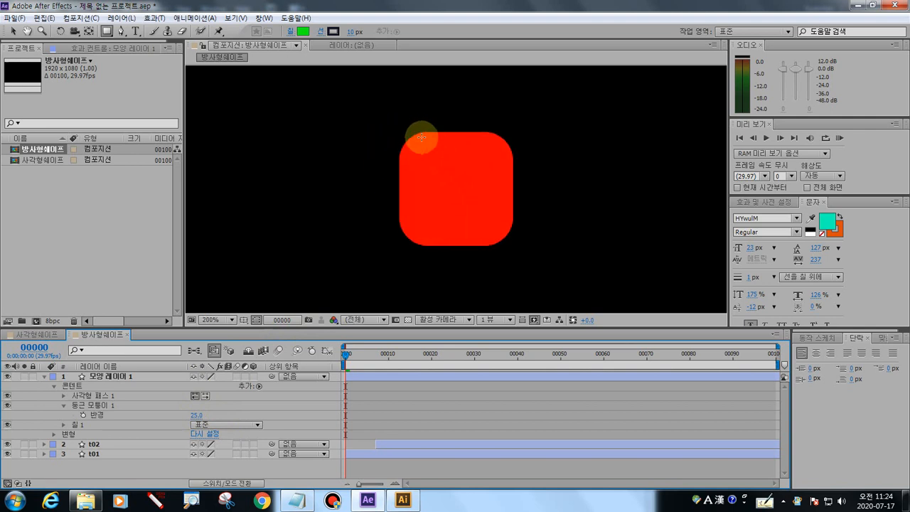
{"action": "scroll", "coordinate": [488, 147], "scroll_direction": "down", "scroll_amount": 3}
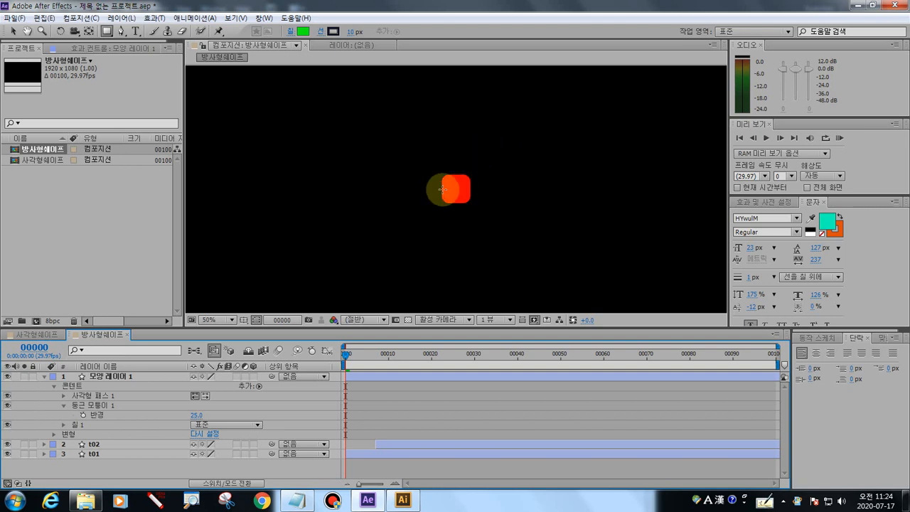
- Set the size (크기) of the new layer's rectangle path (사각형 패스 1) to 50 by 50
{"action": "left_click", "coordinate": [91, 397]}
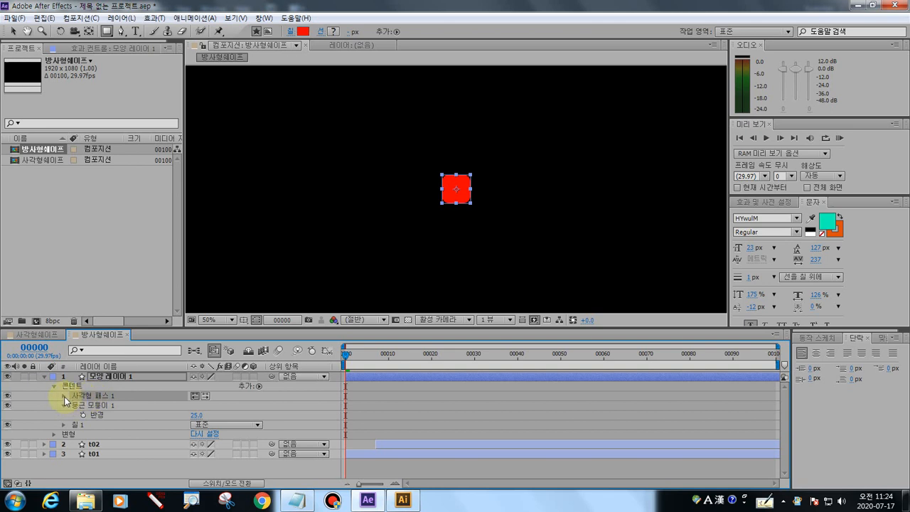
{"action": "left_click", "coordinate": [64, 397]}
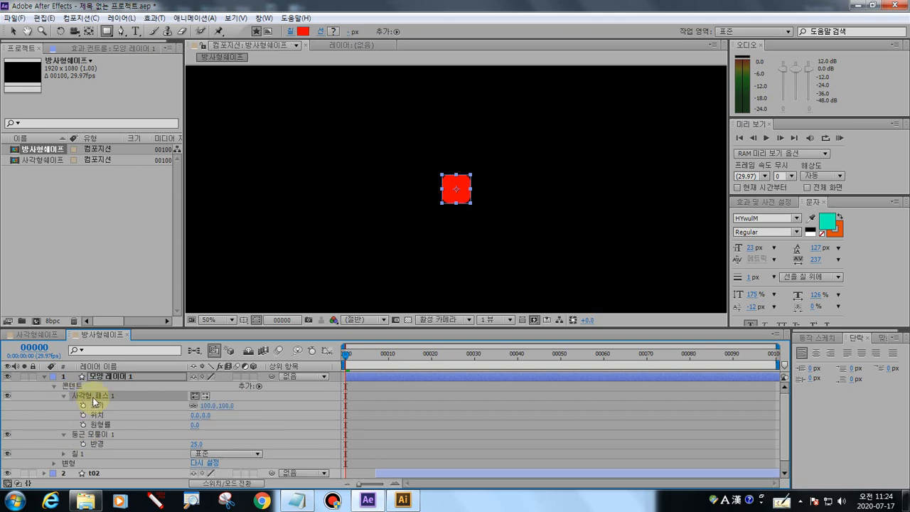
{"action": "left_click", "coordinate": [205, 405]}
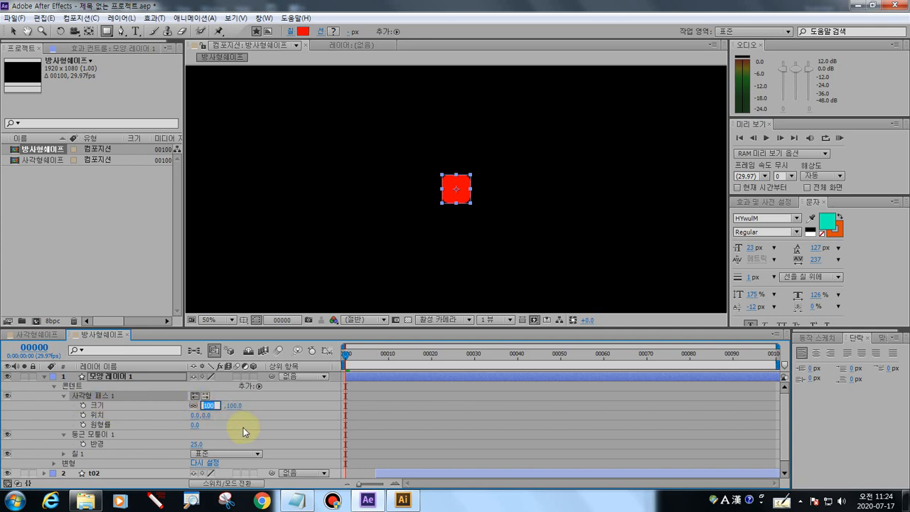
{"action": "type", "text": "50"}
{"action": "key", "text": "Return"}
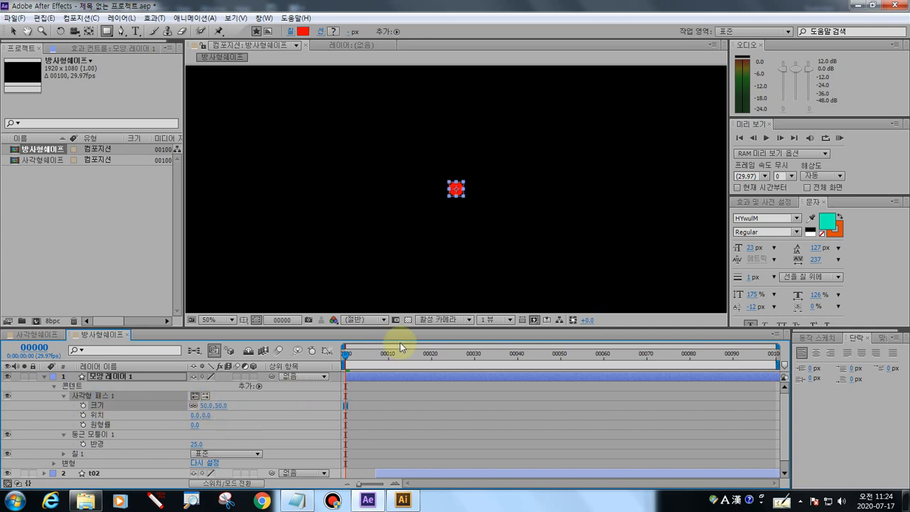
{"action": "key", "text": "comma"}
{"action": "key", "text": "comma"}
{"action": "key", "text": "comma"}
{"action": "key", "text": "comma"}
{"action": "key", "text": "period"}
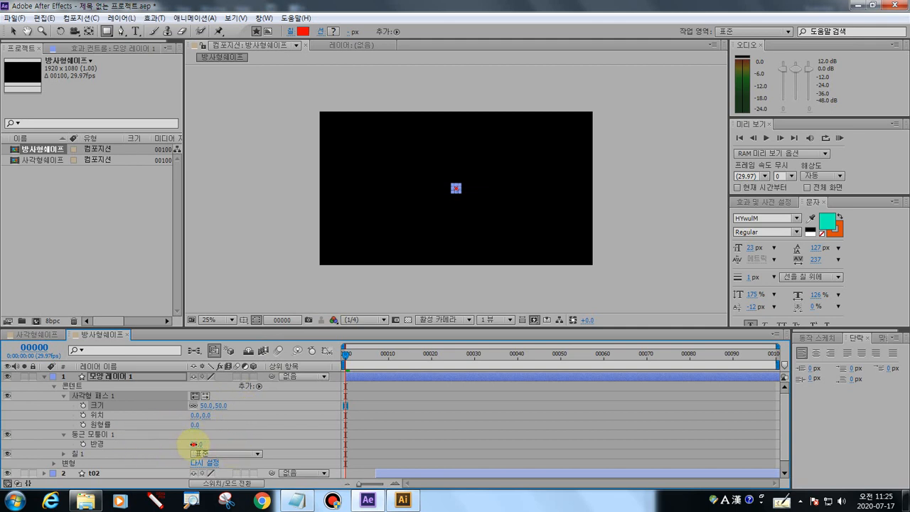
{"action": "left_click", "coordinate": [252, 421]}
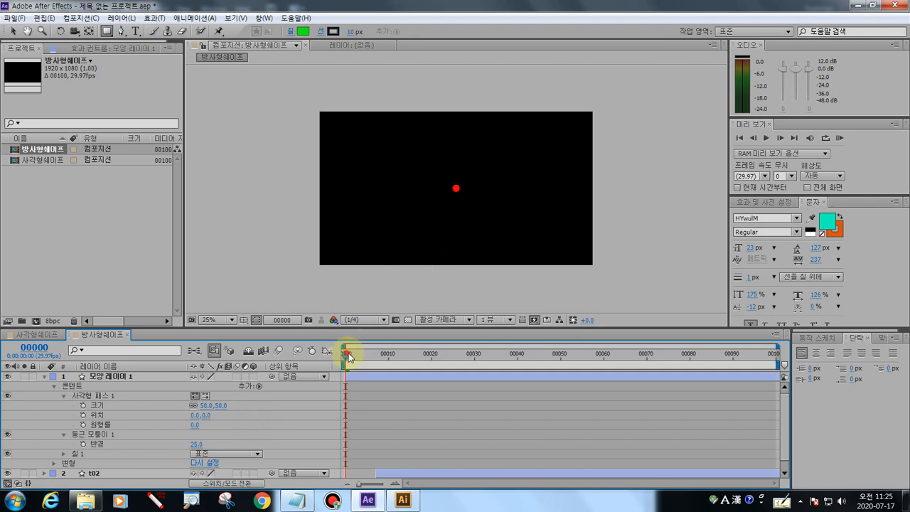
{"action": "left_click_drag", "start_coordinate": [347, 354], "coordinate": [321, 353]}
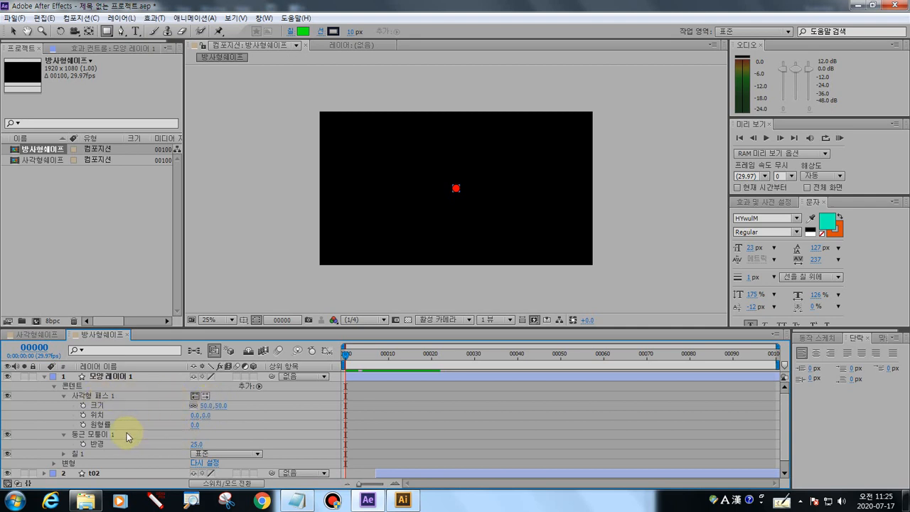
{"action": "left_click", "coordinate": [152, 500]}
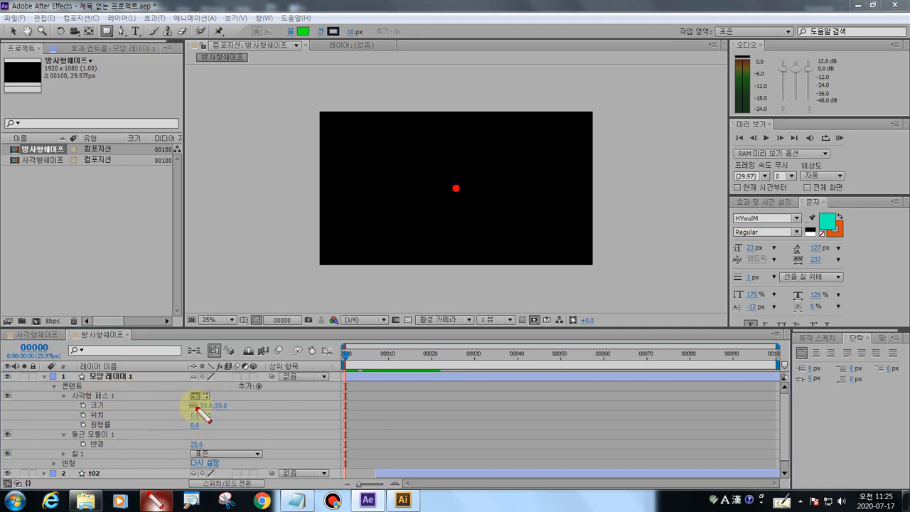
{"action": "mouse_move", "coordinate": [196, 406]}
{"action": "left_mouse_down"}
{"action": "mouse_move", "coordinate": [229, 416]}
{"action": "mouse_move", "coordinate": [229, 406]}
{"action": "mouse_move", "coordinate": [199, 402]}
{"action": "left_mouse_up"}
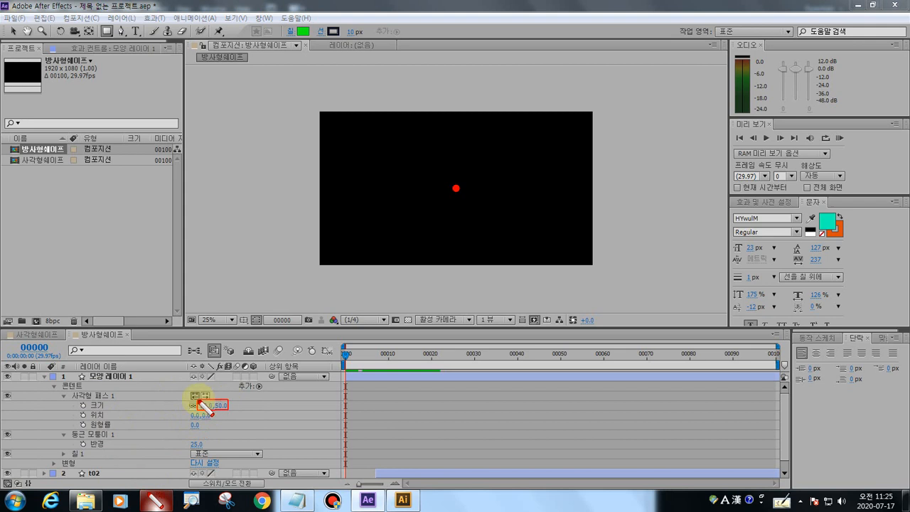
{"action": "left_click_drag", "start_coordinate": [132, 421], "coordinate": [217, 422]}
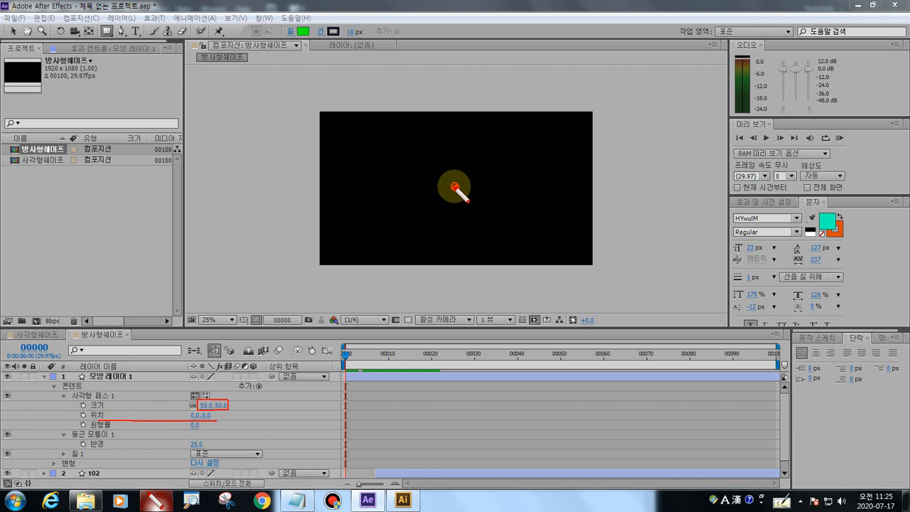
{"action": "mouse_move", "coordinate": [455, 188]}
{"action": "left_mouse_down"}
{"action": "mouse_move", "coordinate": [458, 148]}
{"action": "mouse_move", "coordinate": [443, 146]}
{"action": "mouse_move", "coordinate": [463, 146]}
{"action": "mouse_move", "coordinate": [458, 162]}
{"action": "mouse_move", "coordinate": [466, 164]}
{"action": "left_mouse_up"}
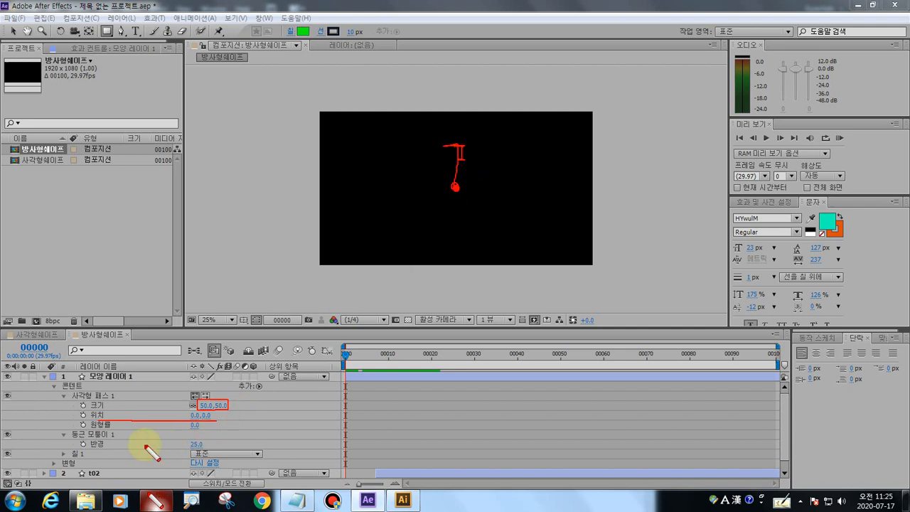
{"action": "key", "text": "Escape"}
- Keyframe the rectangle path's position (위치) at frame 0, and set it to 0, -150 at frame 10
{"action": "left_click", "coordinate": [83, 414]}
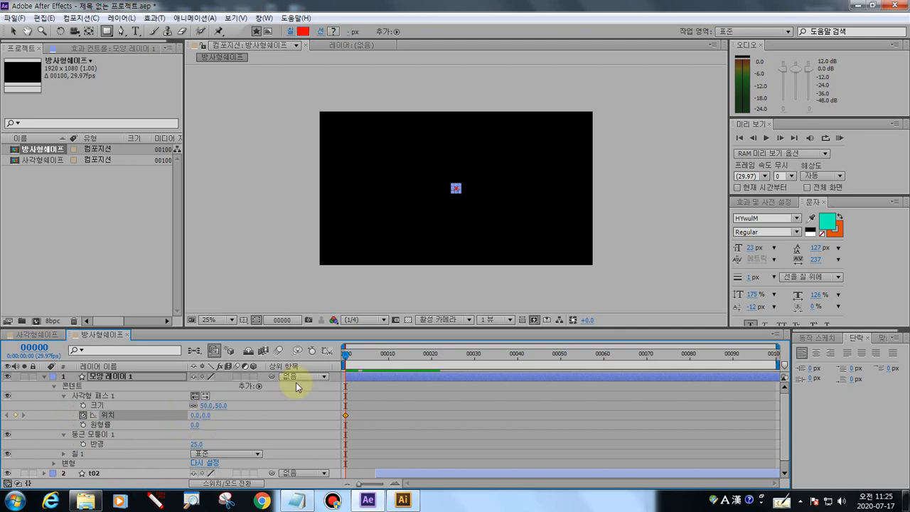
{"action": "left_click_drag", "start_coordinate": [348, 354], "coordinate": [388, 364]}
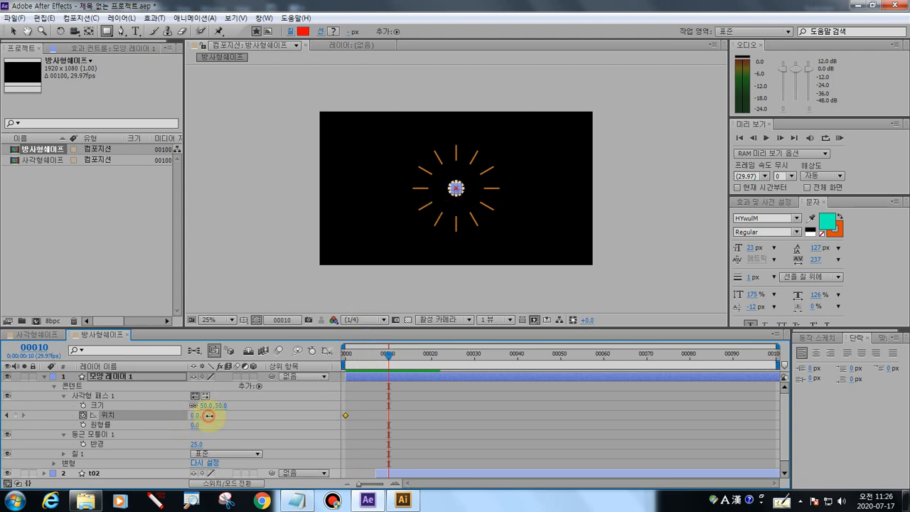
{"action": "left_click_drag", "start_coordinate": [203, 415], "coordinate": [115, 436]}
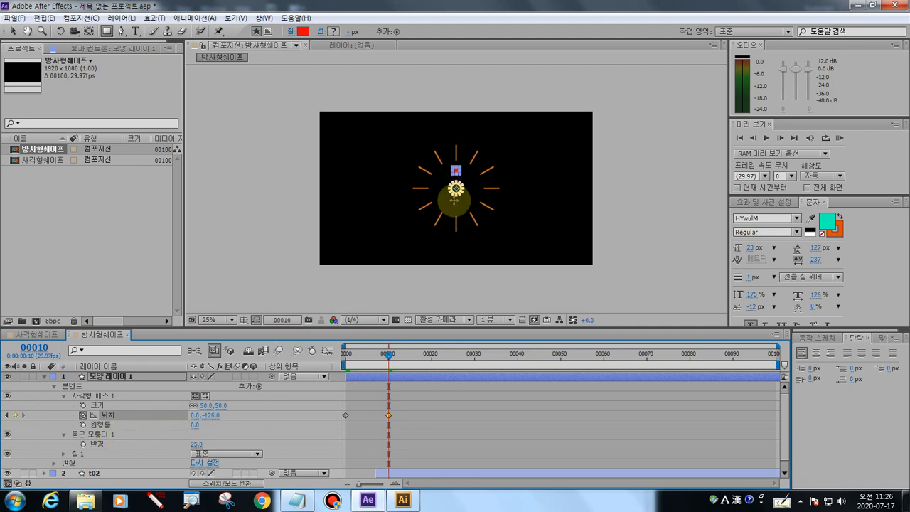
{"action": "left_click", "coordinate": [211, 415]}
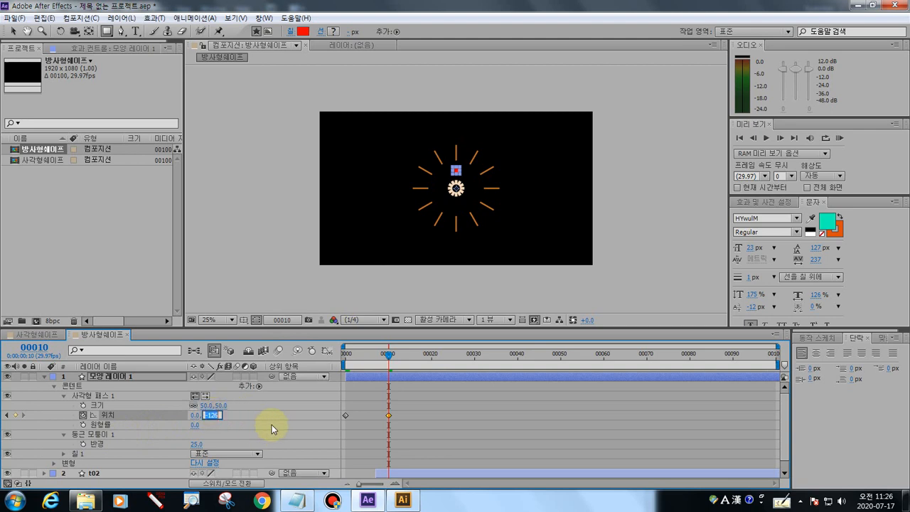
{"action": "type", "text": "-"}
{"action": "left_click", "coordinate": [205, 417]}
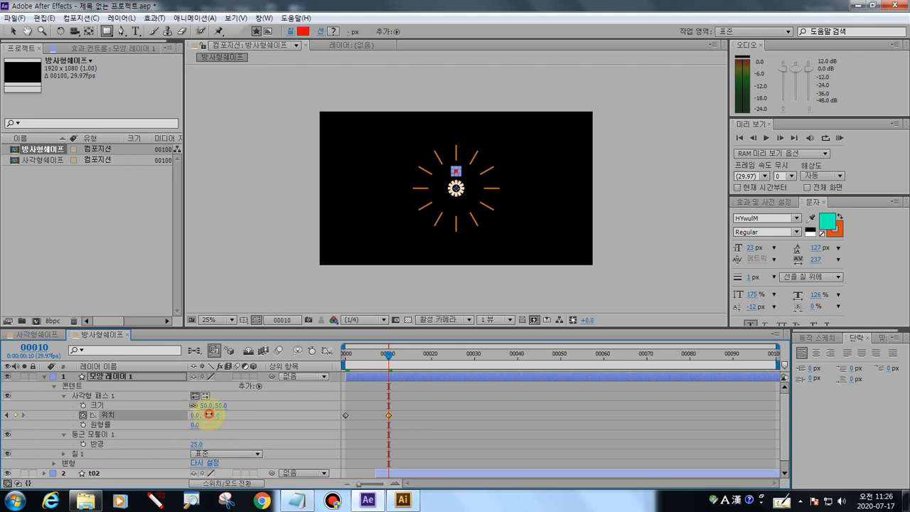
{"action": "type", "text": "-150"}
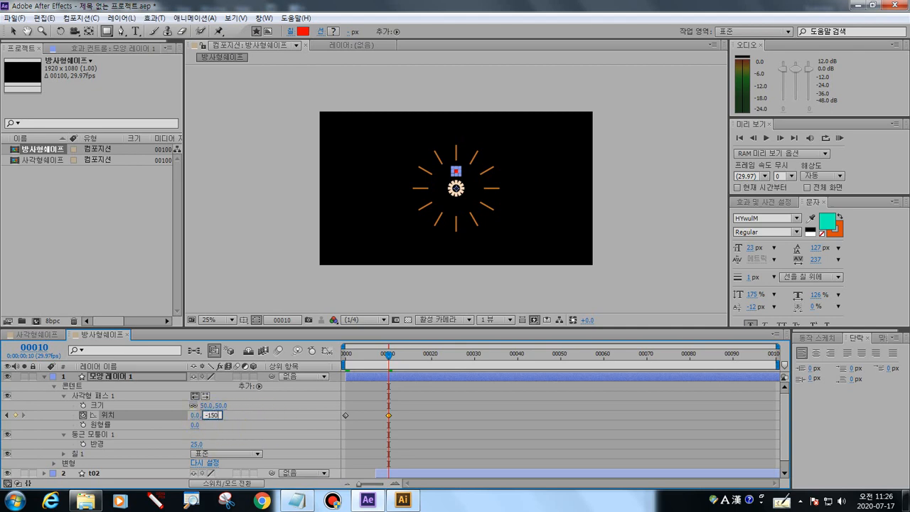
{"action": "left_click", "coordinate": [221, 439]}
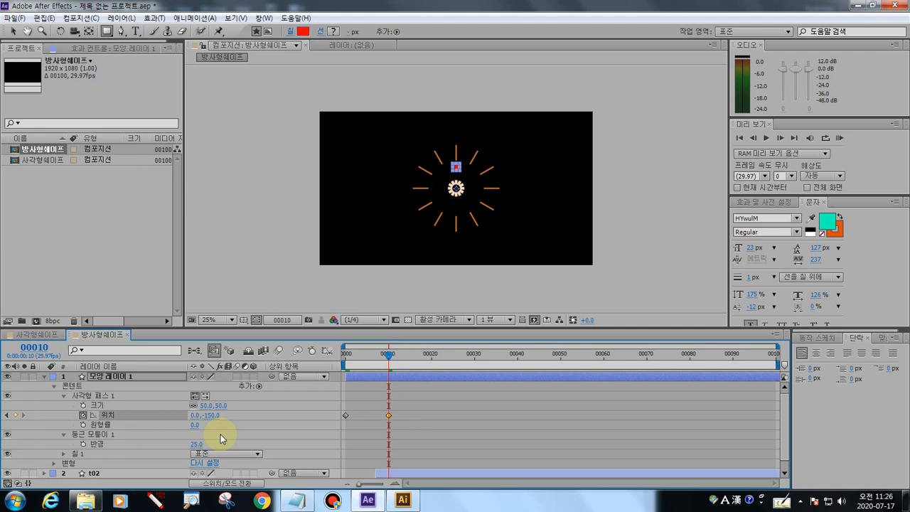
- Set the rectangle path's vertical position (위치) to -120 at frame 15 and preview the motion
{"action": "left_click", "coordinate": [387, 357]}
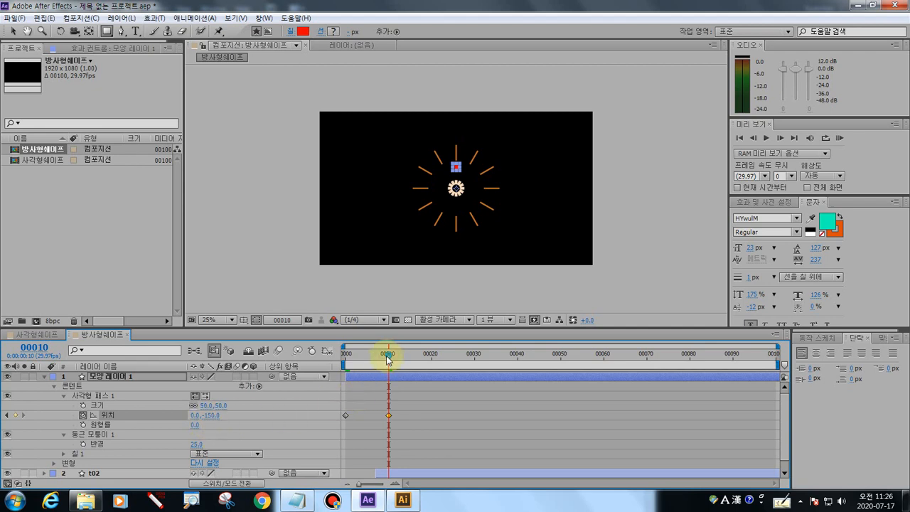
{"action": "left_click_drag", "start_coordinate": [387, 358], "coordinate": [408, 365]}
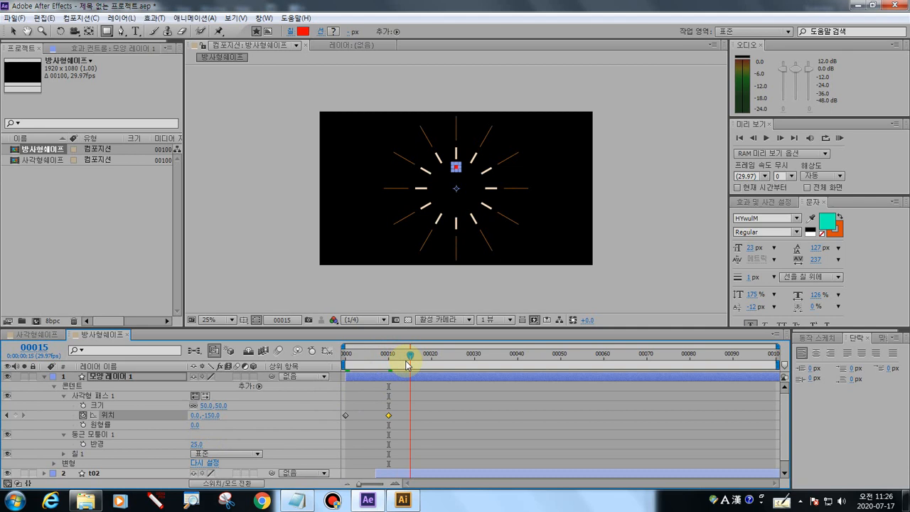
{"action": "left_click", "coordinate": [211, 415]}
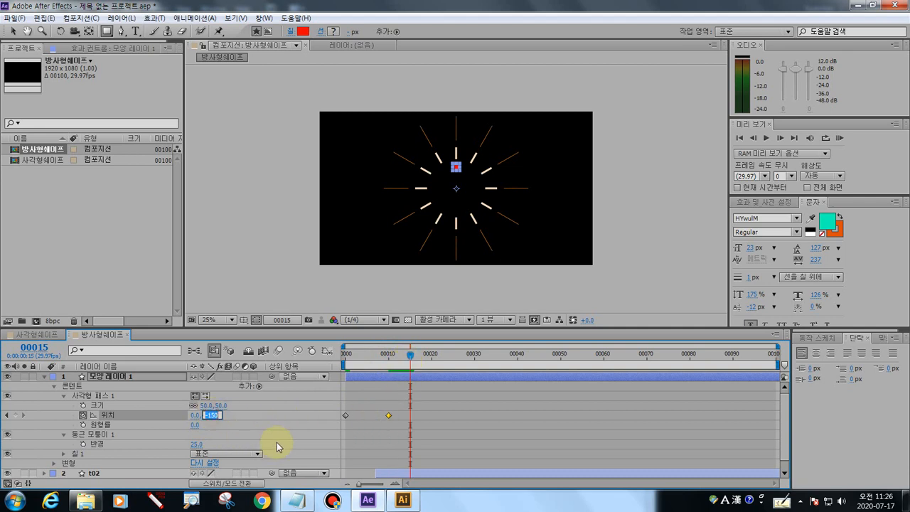
{"action": "type", "text": "-120"}
{"action": "key", "text": "Return"}
{"action": "mouse_move", "coordinate": [407, 366]}
{"action": "left_mouse_down"}
{"action": "mouse_move", "coordinate": [337, 369]}
{"action": "mouse_move", "coordinate": [426, 369]}
{"action": "mouse_move", "coordinate": [327, 385]}
{"action": "mouse_move", "coordinate": [412, 376]}
{"action": "mouse_move", "coordinate": [334, 376]}
{"action": "mouse_move", "coordinate": [414, 378]}
{"action": "left_mouse_up"}
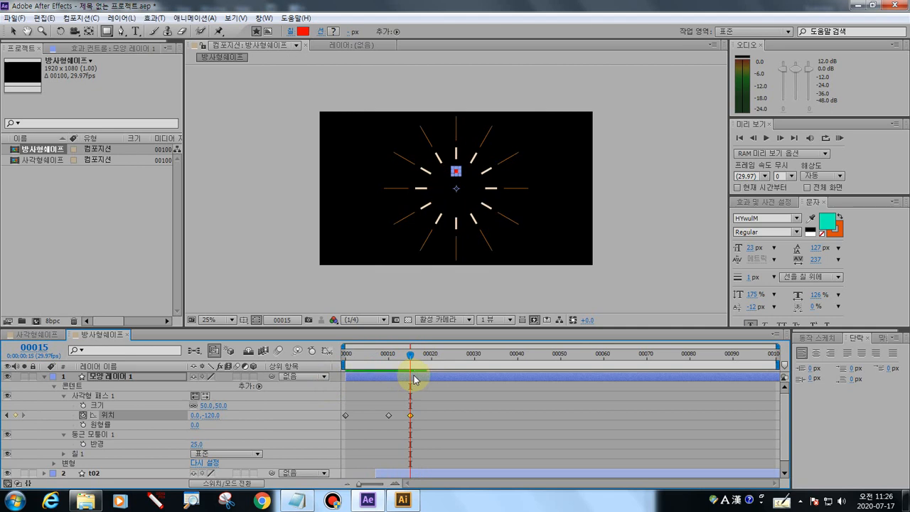
- Set the Round Corners (둥근 모퉁이) radius (반경) to 10 and inspect the square's corners up close
{"action": "scroll", "coordinate": [475, 156], "scroll_direction": "up", "scroll_amount": 4}
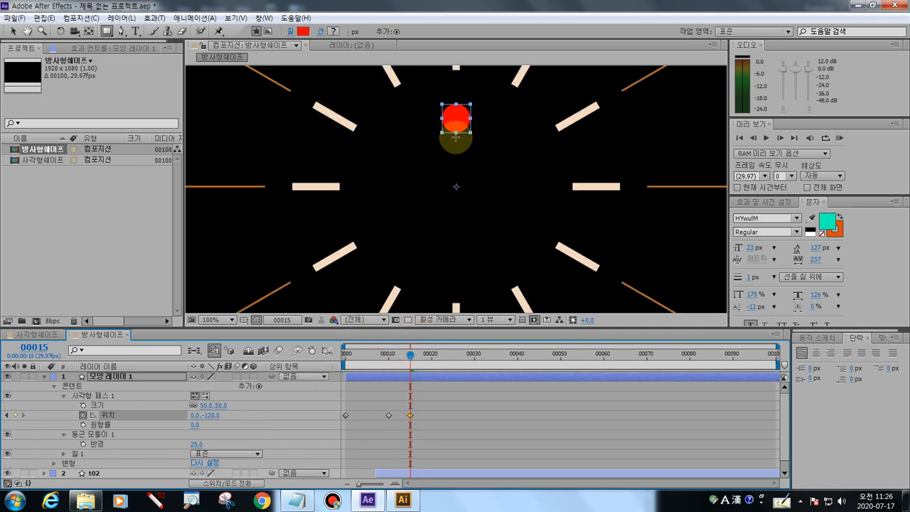
{"action": "scroll", "coordinate": [451, 153], "scroll_direction": "down", "scroll_amount": 4}
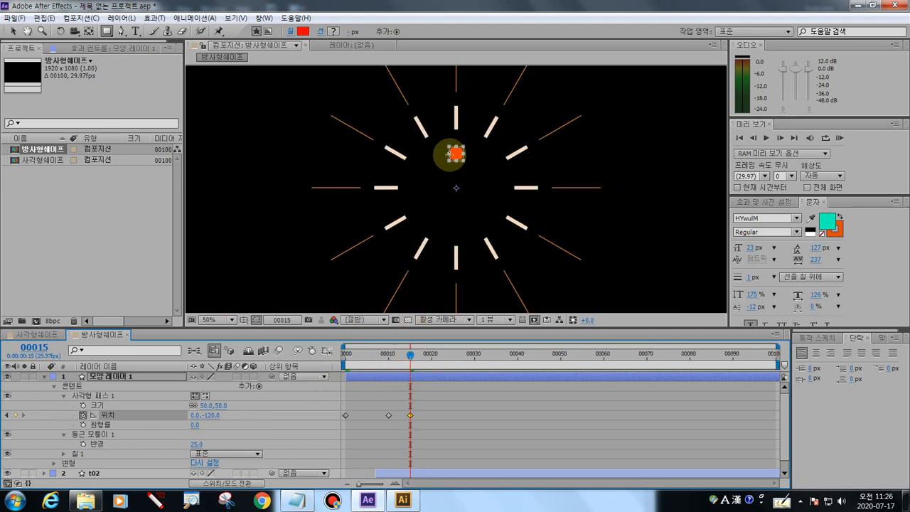
{"action": "scroll", "coordinate": [449, 154], "scroll_direction": "down", "scroll_amount": 1}
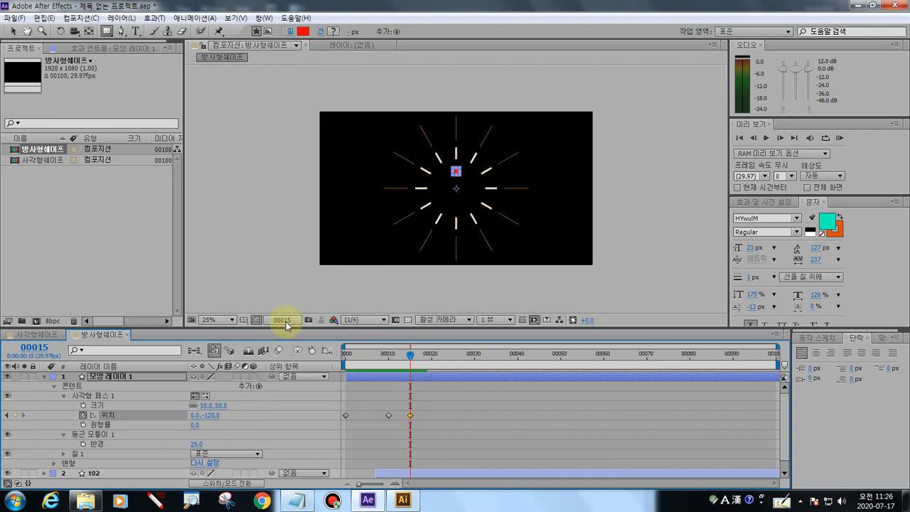
{"action": "left_click", "coordinate": [195, 444]}
{"action": "type", "text": "10"}
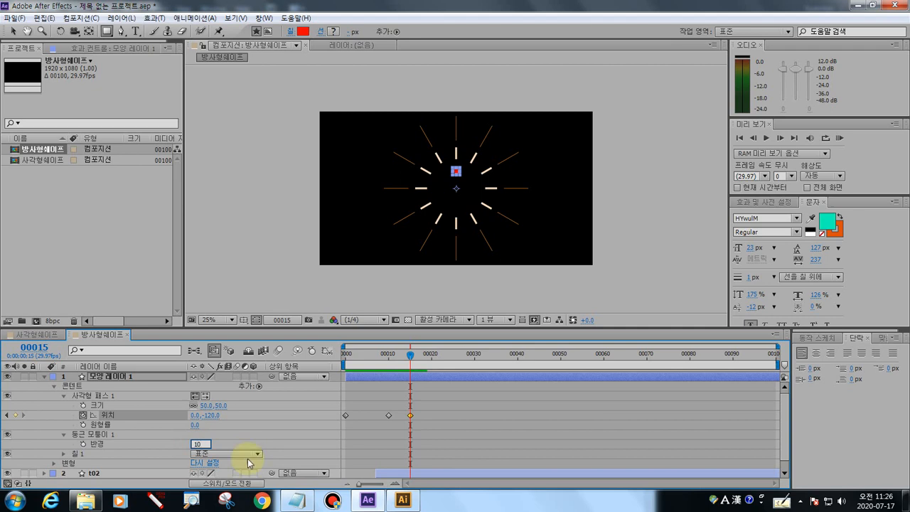
{"action": "key", "text": "Return"}
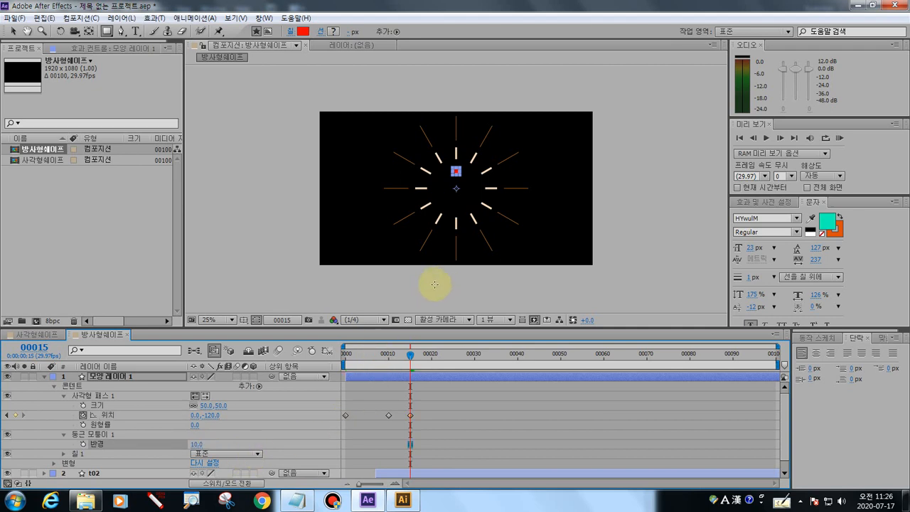
{"action": "scroll", "coordinate": [453, 165], "scroll_direction": "up", "scroll_amount": 3}
{"action": "scroll", "coordinate": [447, 178], "scroll_direction": "down", "scroll_amount": 3}
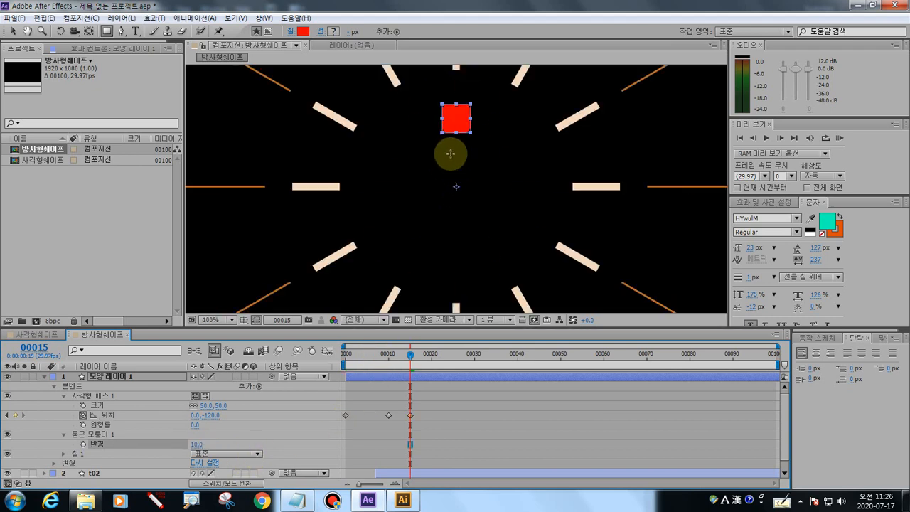
{"action": "scroll", "coordinate": [443, 100], "scroll_direction": "up", "scroll_amount": 3}
{"action": "scroll", "coordinate": [434, 149], "scroll_direction": "down", "scroll_amount": 4}
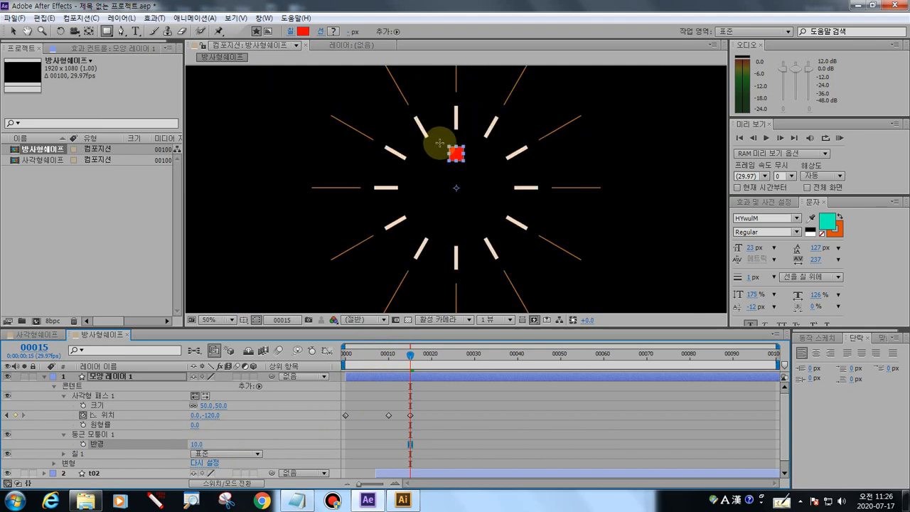
{"action": "scroll", "coordinate": [447, 132], "scroll_direction": "up", "scroll_amount": 4}
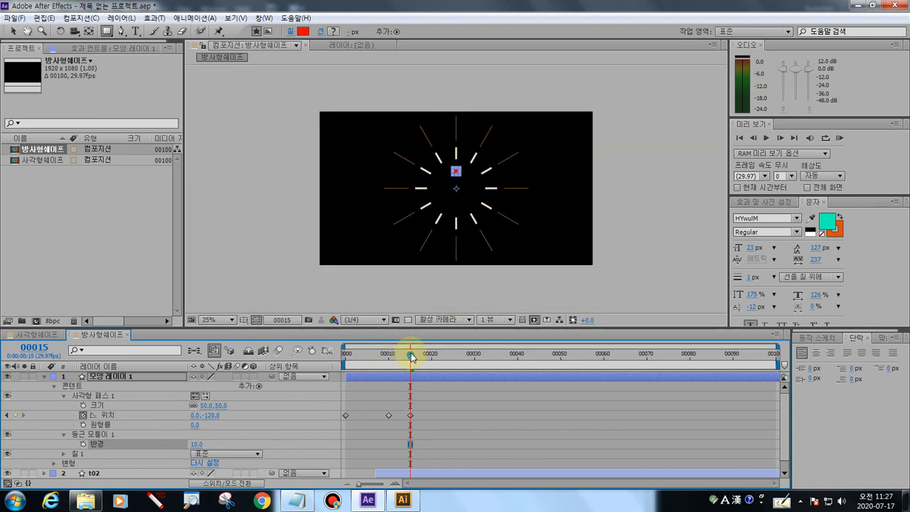
- Preview the motion, and at frame 0 keyframe the rectangle path's size (크기) at 0 by 0
{"action": "mouse_move", "coordinate": [410, 357]}
{"action": "left_mouse_down"}
{"action": "mouse_move", "coordinate": [341, 355]}
{"action": "mouse_move", "coordinate": [437, 354]}
{"action": "mouse_move", "coordinate": [349, 363]}
{"action": "mouse_move", "coordinate": [419, 356]}
{"action": "left_mouse_up"}
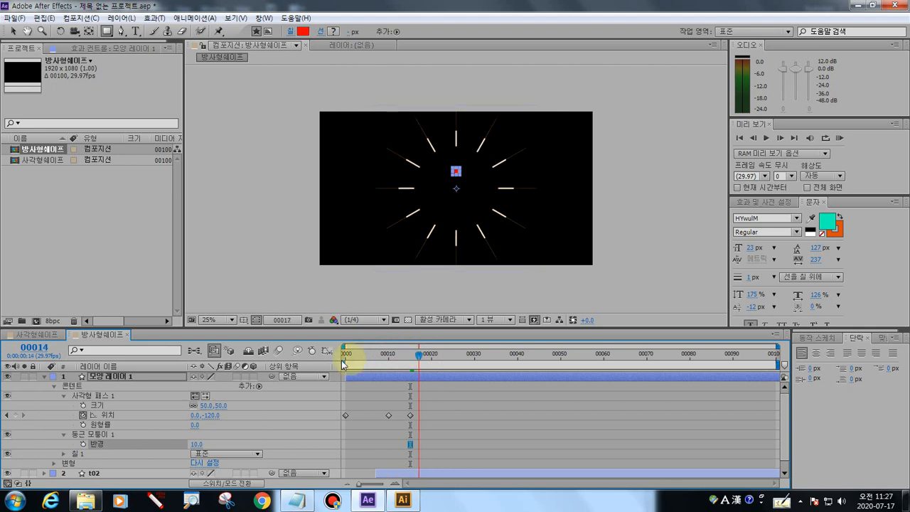
{"action": "mouse_move", "coordinate": [341, 364]}
{"action": "left_mouse_down"}
{"action": "mouse_move", "coordinate": [400, 357]}
{"action": "mouse_move", "coordinate": [337, 364]}
{"action": "left_mouse_up"}
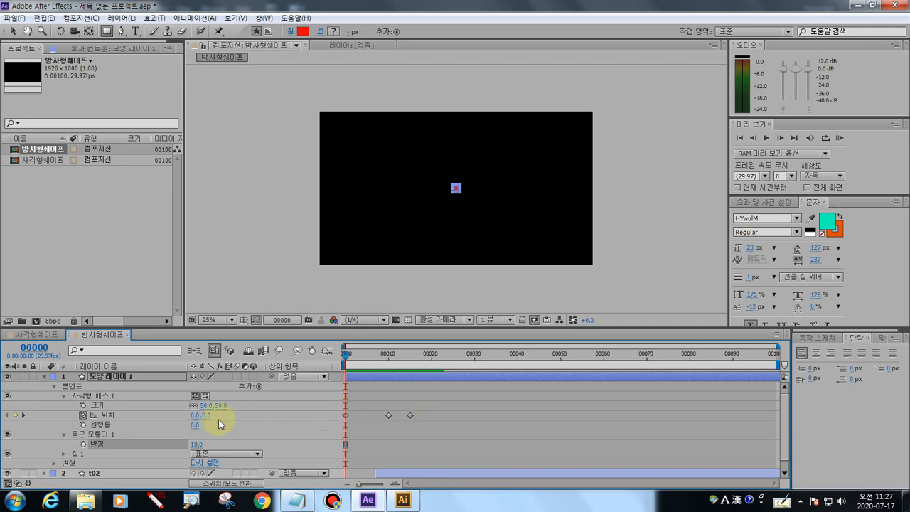
{"action": "left_click_drag", "start_coordinate": [348, 354], "coordinate": [345, 354]}
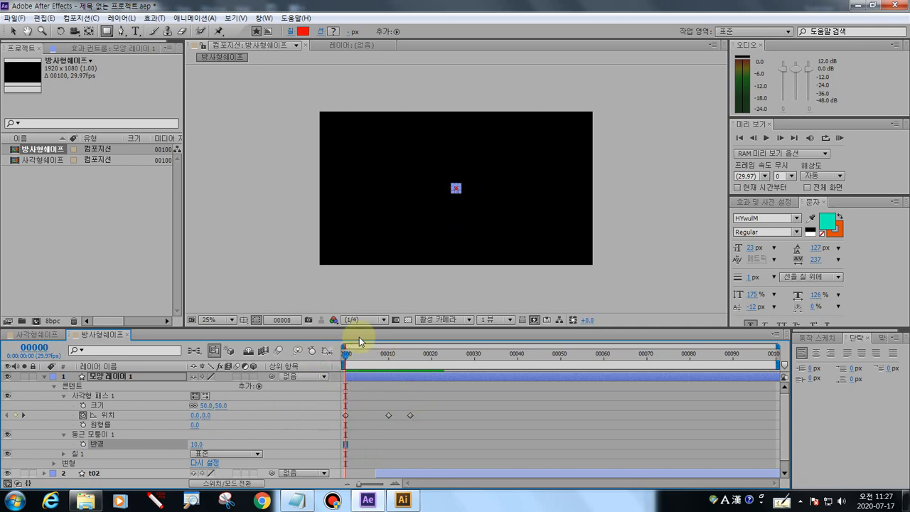
{"action": "left_click", "coordinate": [82, 406]}
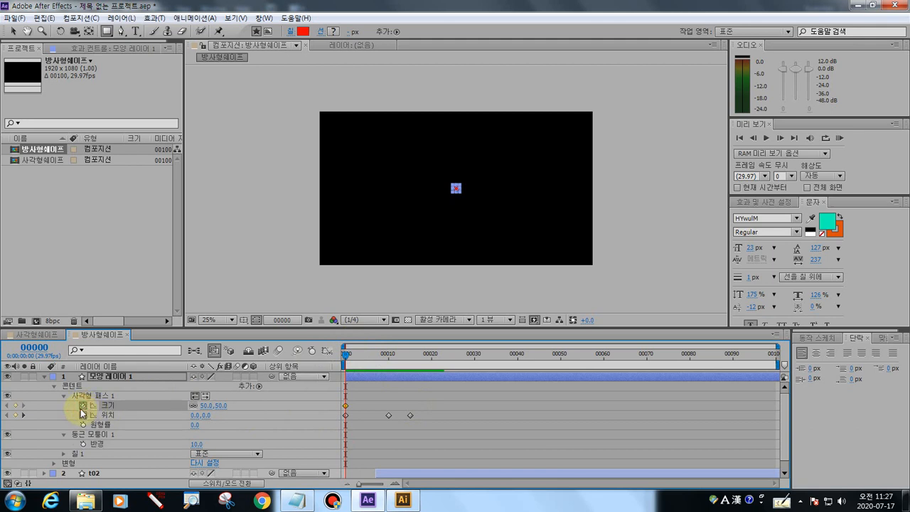
{"action": "left_click", "coordinate": [207, 405]}
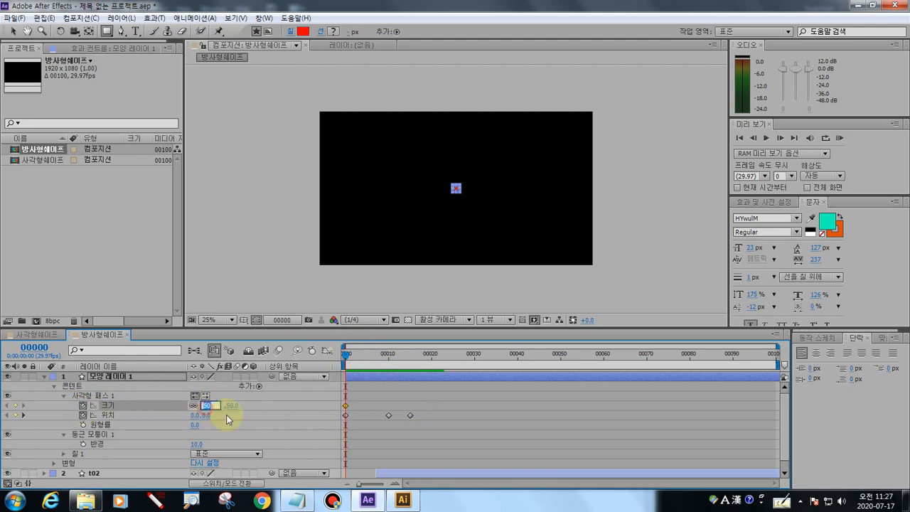
{"action": "type", "text": "0,0.0"}
- Set the rectangle path's size (크기) to 50 by 50 at frame 10 and check the growing square
{"action": "left_click_drag", "start_coordinate": [341, 361], "coordinate": [391, 361]}
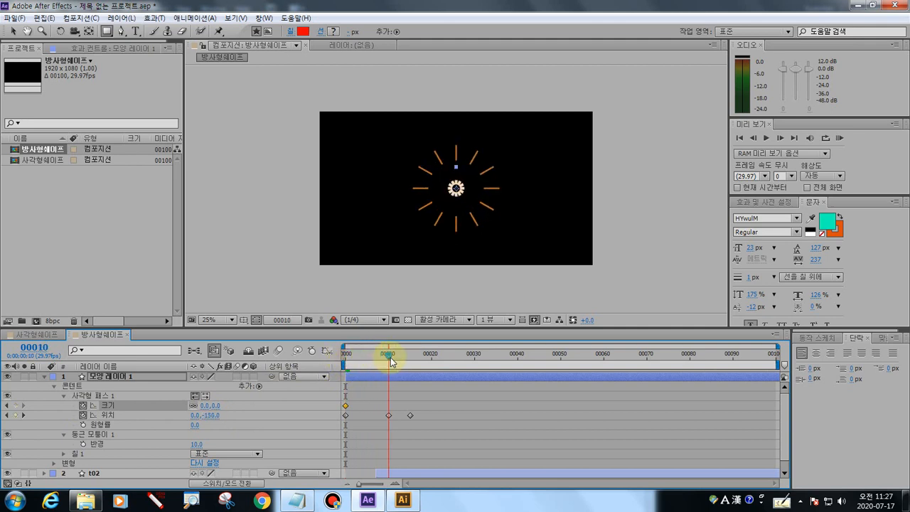
{"action": "left_click", "coordinate": [205, 405]}
{"action": "type", "text": "50"}
{"action": "key", "text": "Return"}
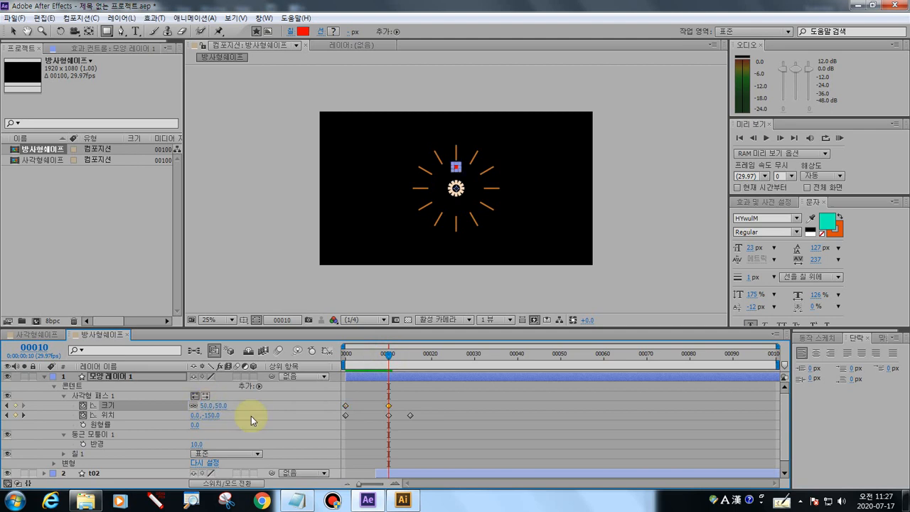
{"action": "left_click_drag", "start_coordinate": [388, 355], "coordinate": [427, 369]}
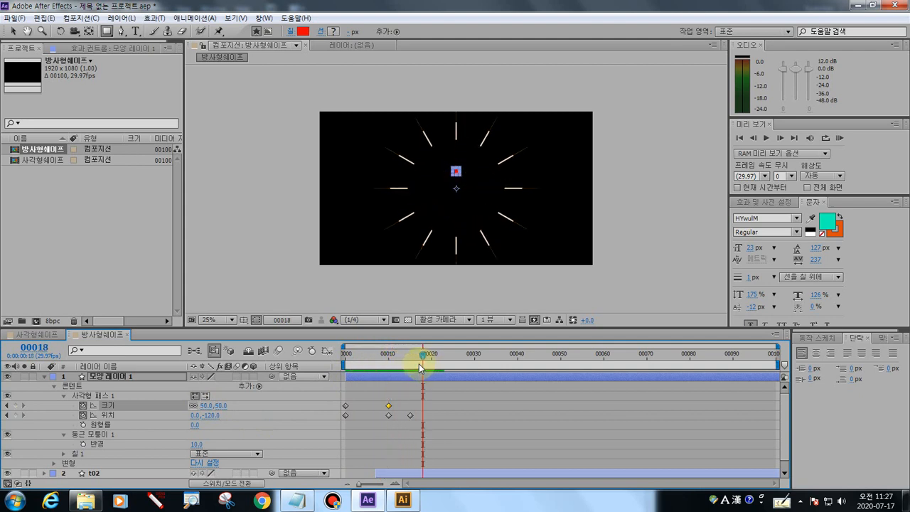
{"action": "scroll", "coordinate": [465, 130], "scroll_direction": "up", "scroll_amount": 3}
{"action": "scroll", "coordinate": [418, 209], "scroll_direction": "down", "scroll_amount": 2}
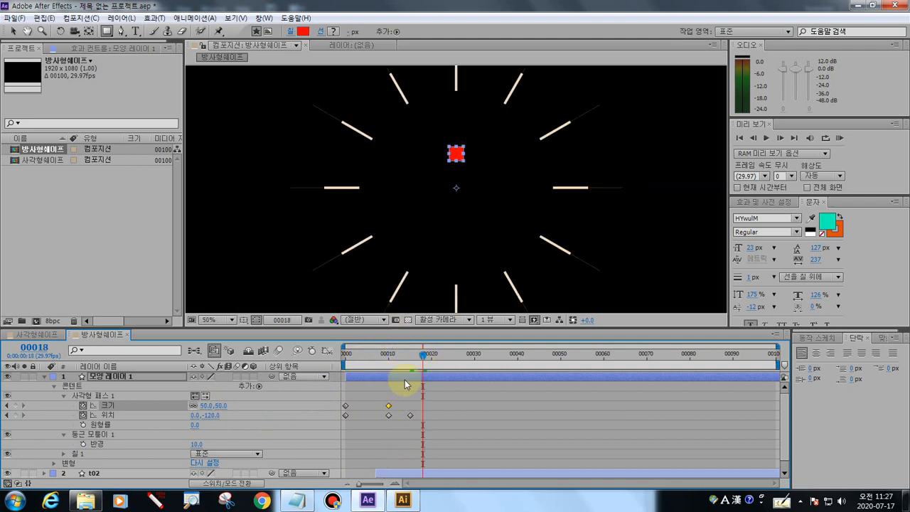
- Set the rectangle path's size (크기) to 70 by 70 at frame 10
{"action": "left_click_drag", "start_coordinate": [418, 357], "coordinate": [391, 365]}
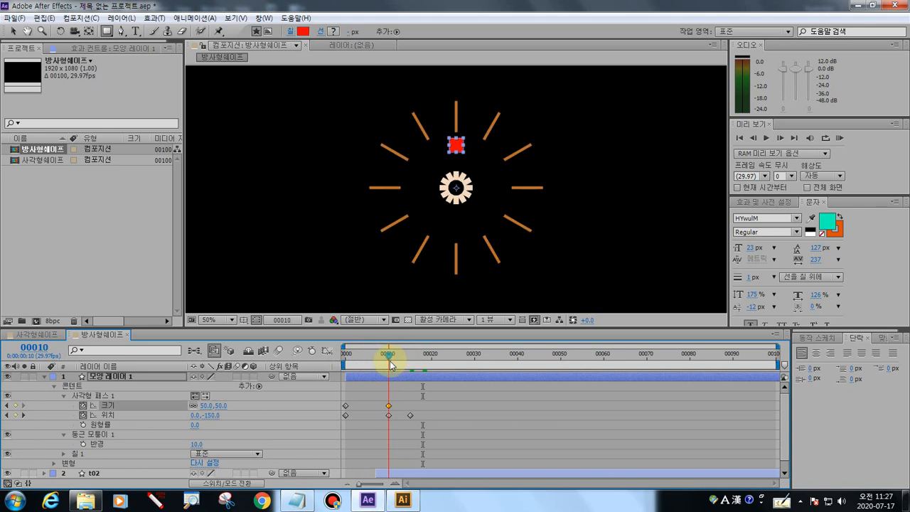
{"action": "mouse_move", "coordinate": [390, 364]}
{"action": "left_mouse_down"}
{"action": "mouse_move", "coordinate": [413, 364]}
{"action": "mouse_move", "coordinate": [391, 364]}
{"action": "left_mouse_up"}
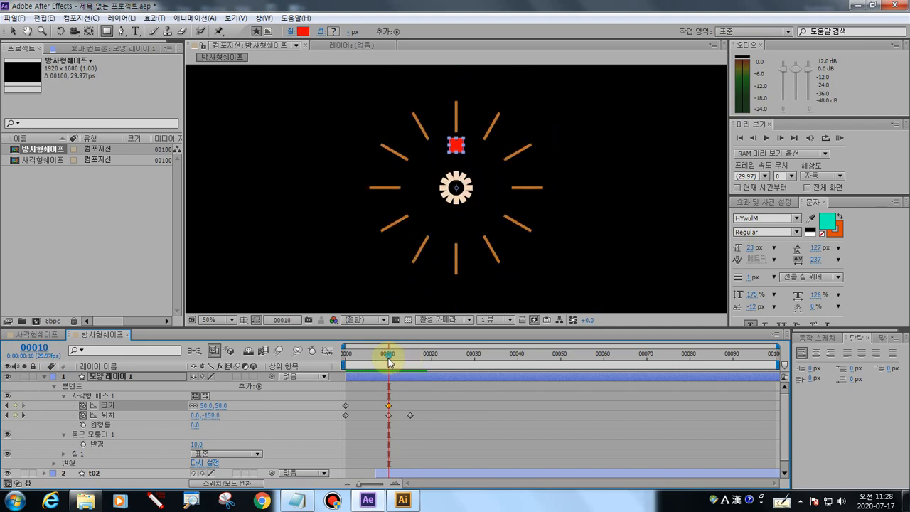
{"action": "left_click", "coordinate": [205, 405]}
{"action": "type", "text": "70"}
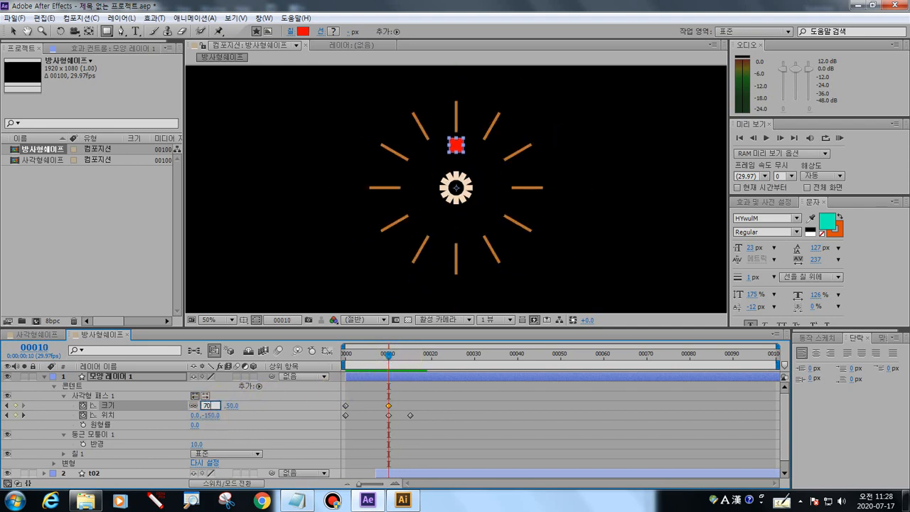
{"action": "key", "text": "Return"}
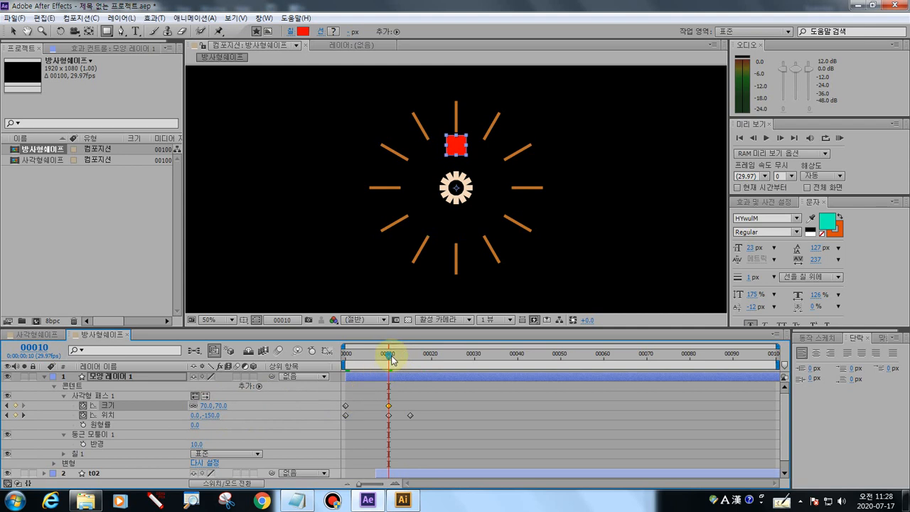
- Set the rectangle path's size (크기) to 40 by 40 at frame 15 and preview the change between frames 10 and 15
{"action": "left_click_drag", "start_coordinate": [388, 359], "coordinate": [411, 390]}
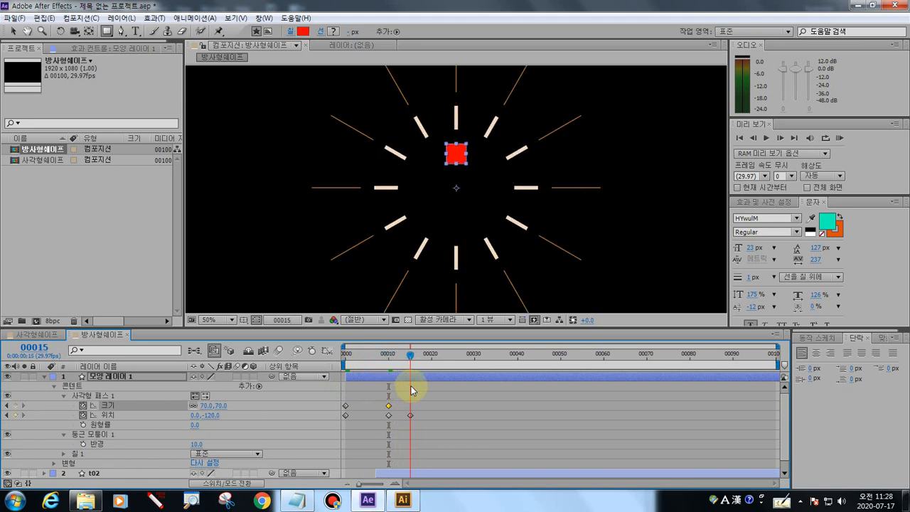
{"action": "left_click", "coordinate": [207, 405]}
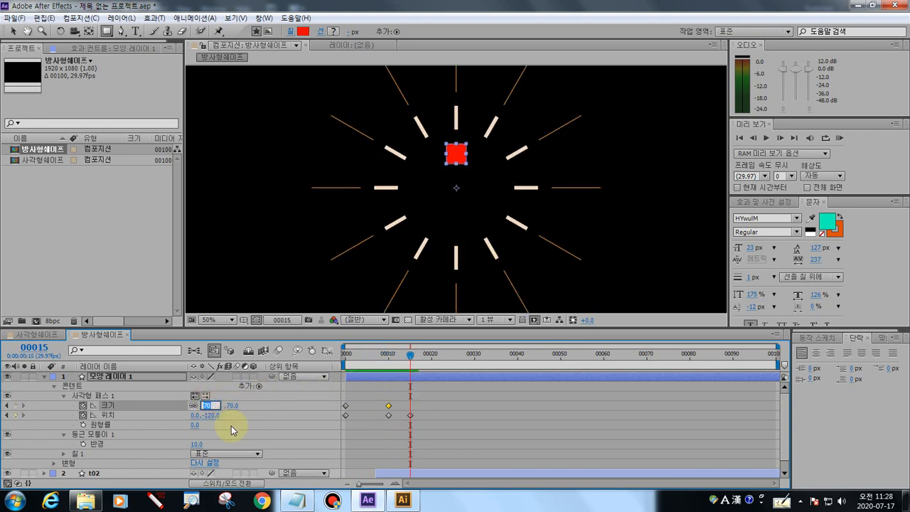
{"action": "type", "text": "40"}
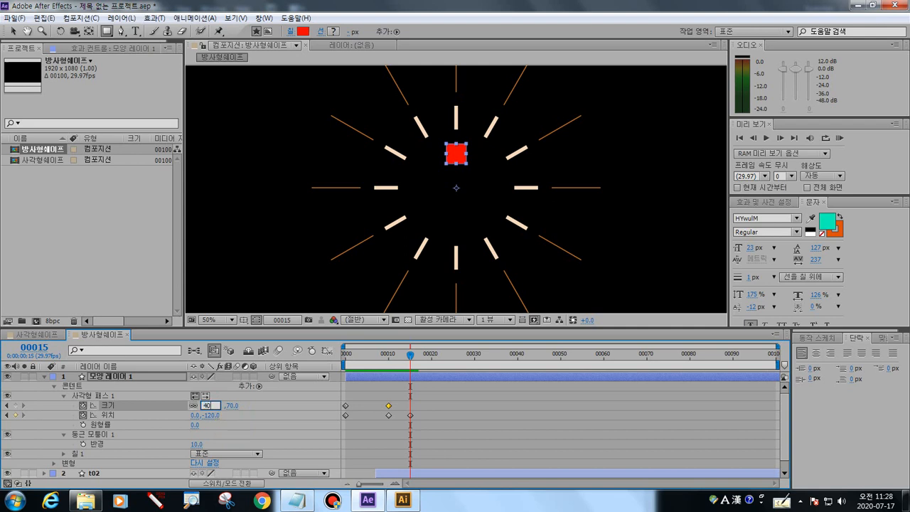
{"action": "key", "text": "Return"}
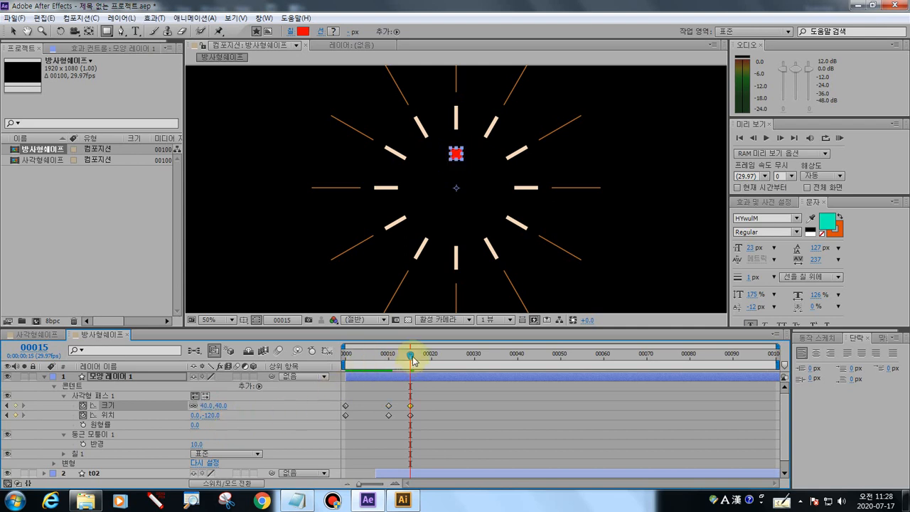
{"action": "mouse_move", "coordinate": [410, 353]}
{"action": "left_mouse_down"}
{"action": "mouse_move", "coordinate": [349, 359]}
{"action": "mouse_move", "coordinate": [422, 359]}
{"action": "mouse_move", "coordinate": [353, 368]}
{"action": "mouse_move", "coordinate": [413, 370]}
{"action": "left_mouse_up"}
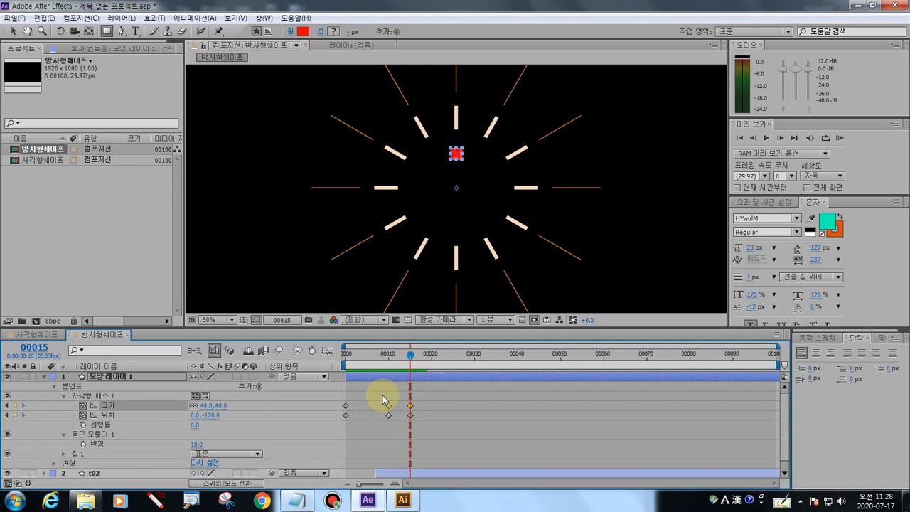
{"action": "left_click", "coordinate": [384, 353]}
{"action": "left_click_drag", "start_coordinate": [389, 362], "coordinate": [410, 366]}
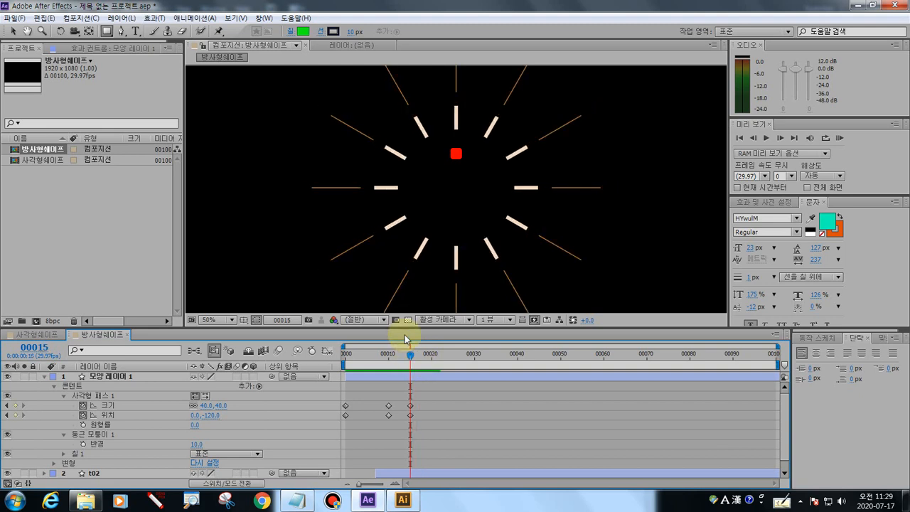
- Collapse the red square's shape layer and rename it t03
{"action": "left_click", "coordinate": [44, 378]}
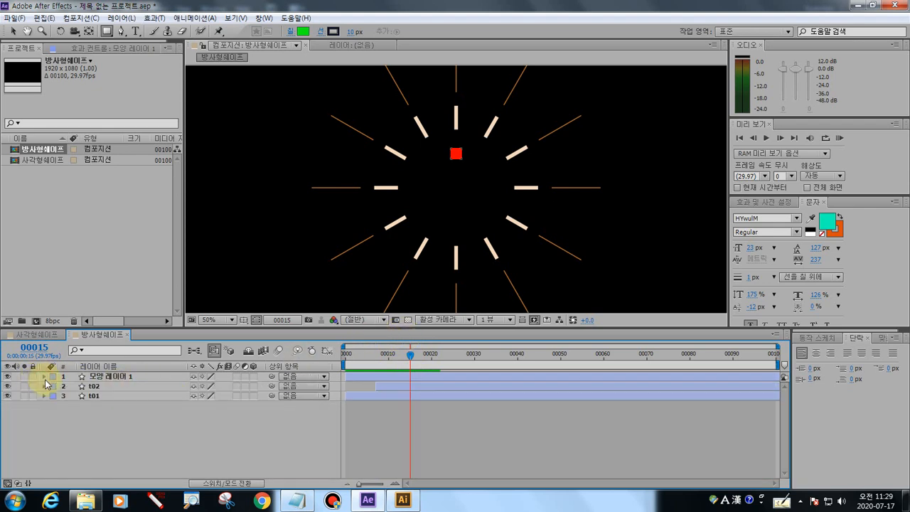
{"action": "left_click", "coordinate": [120, 384]}
{"action": "key", "text": "Return"}
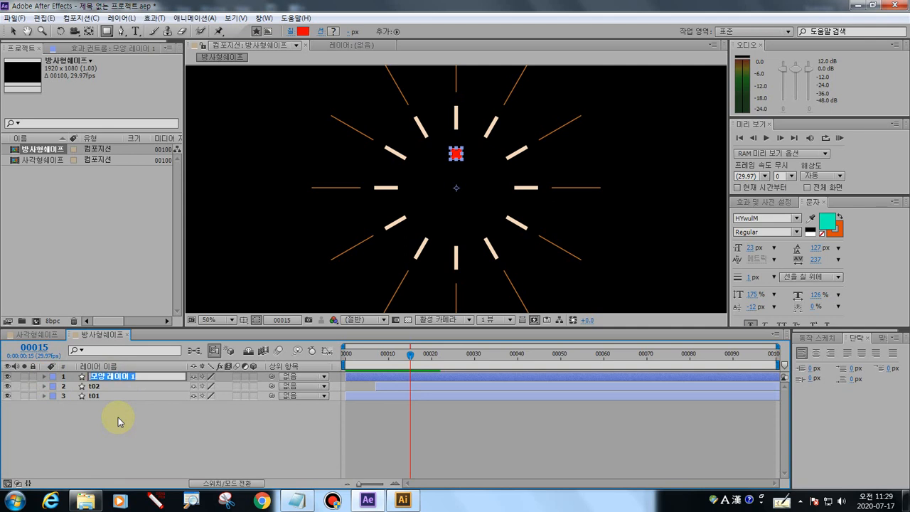
{"action": "type", "text": "t03"}
{"action": "key", "text": "Return"}
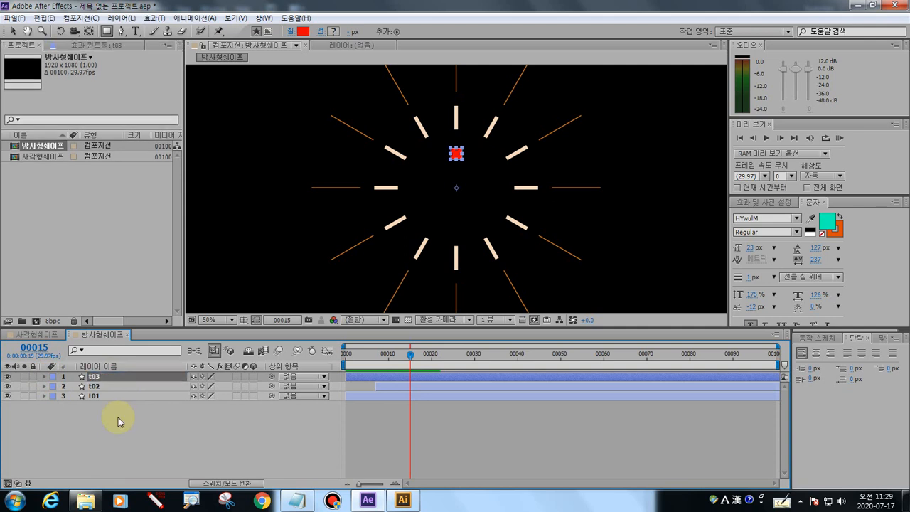
{"action": "left_click", "coordinate": [128, 418]}
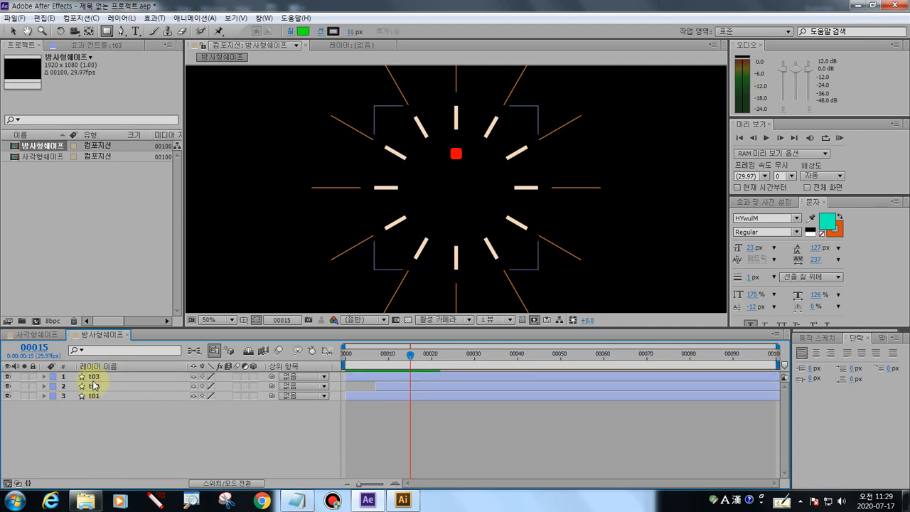
- Add a Repeater (반복) to the contents of layer t03
{"action": "left_click", "coordinate": [93, 376]}
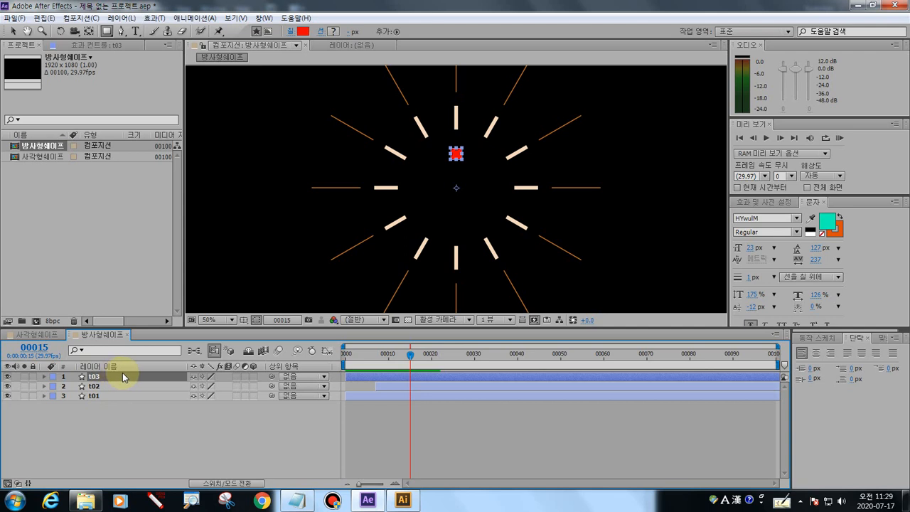
{"action": "left_click", "coordinate": [46, 376]}
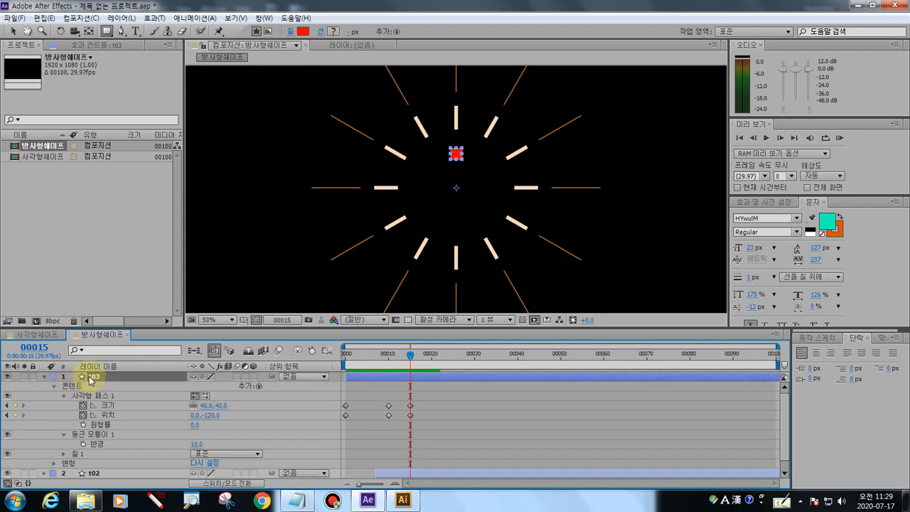
{"action": "left_click", "coordinate": [54, 386]}
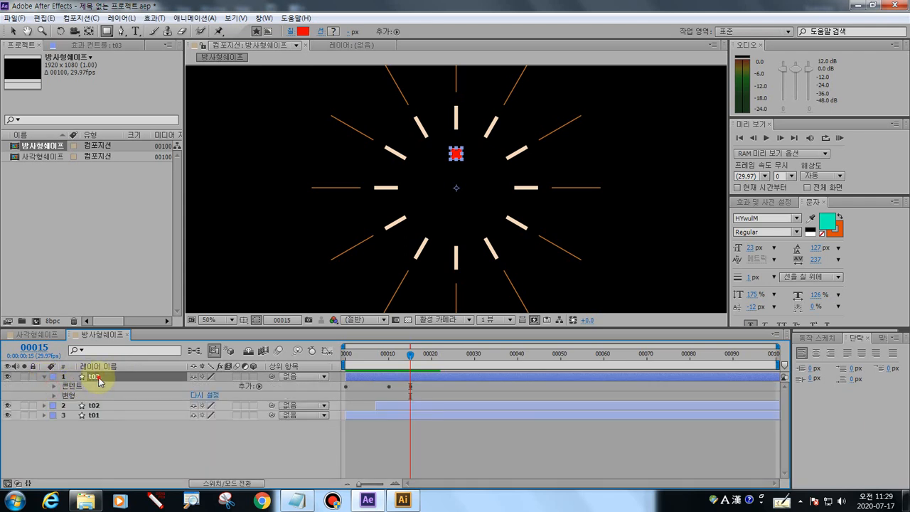
{"action": "left_click", "coordinate": [258, 386]}
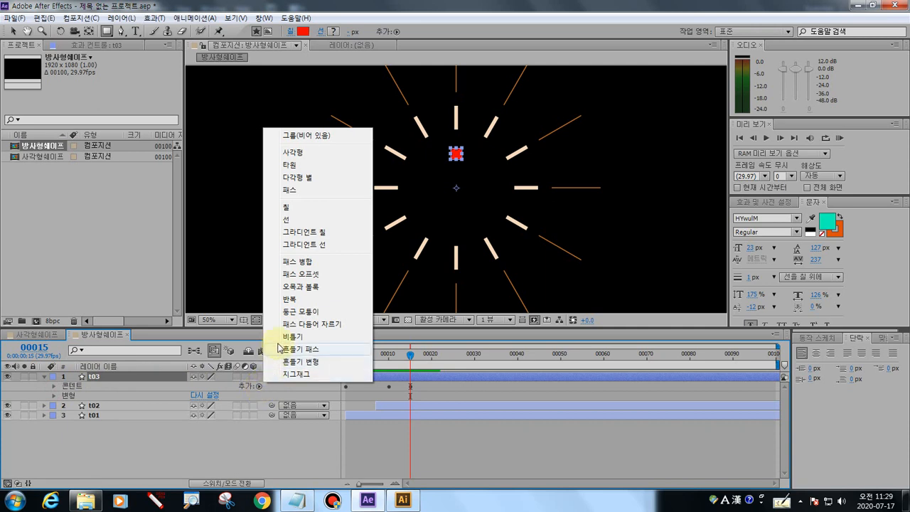
{"action": "left_click", "coordinate": [290, 300]}
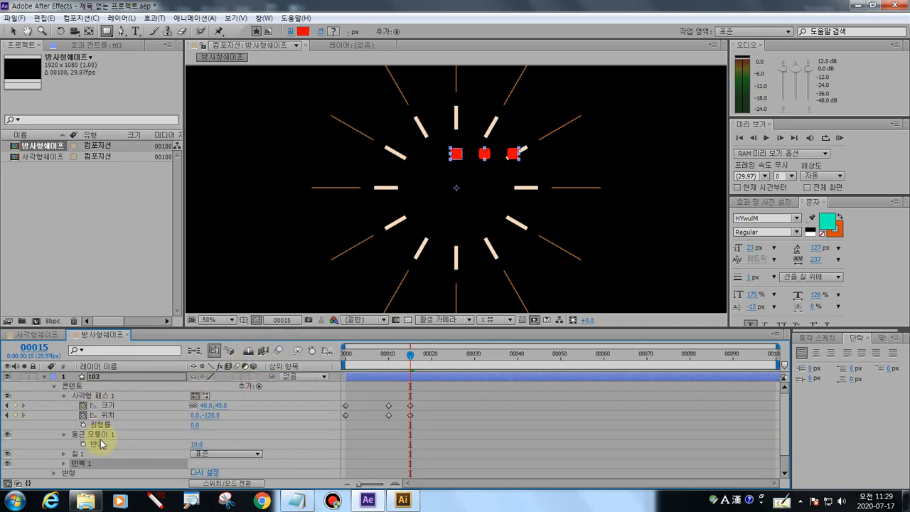
{"action": "left_click", "coordinate": [197, 444]}
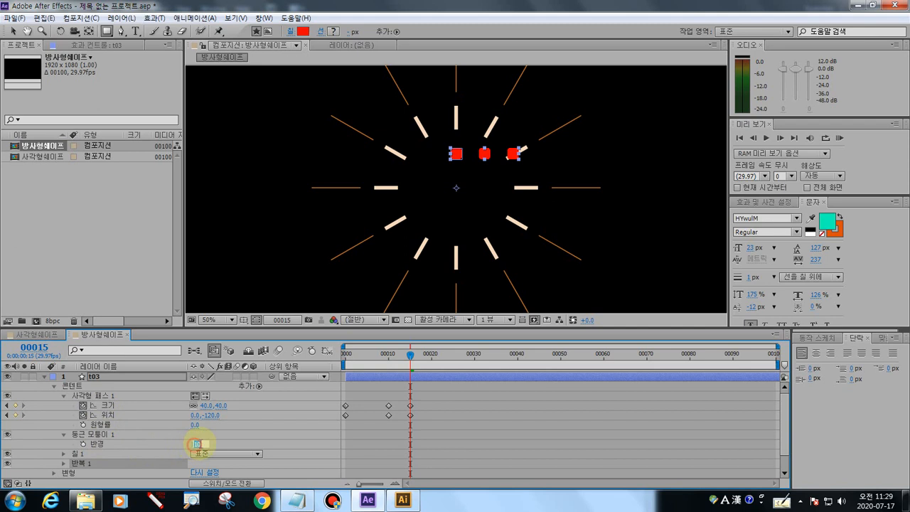
{"action": "left_click", "coordinate": [248, 433]}
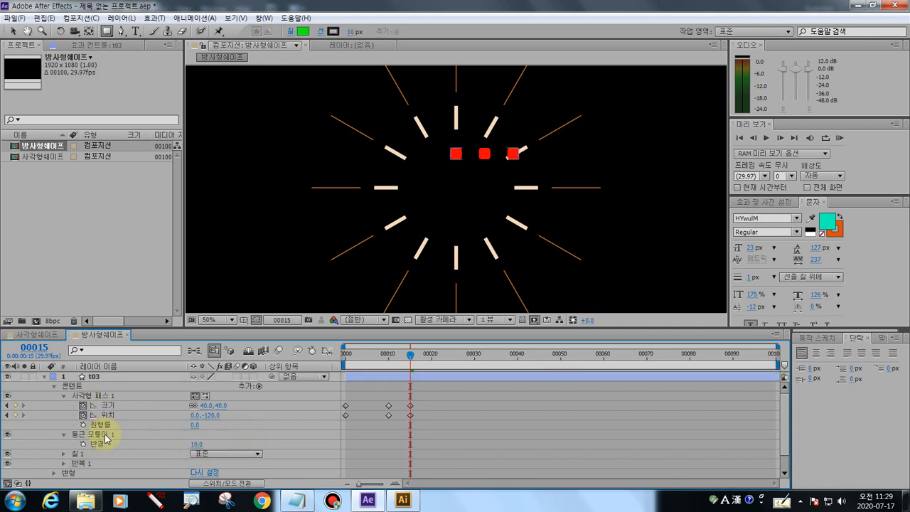
- Set the t03 repeater's number of copies (복사) to 8
{"action": "left_click", "coordinate": [68, 463]}
{"action": "left_click", "coordinate": [64, 463]}
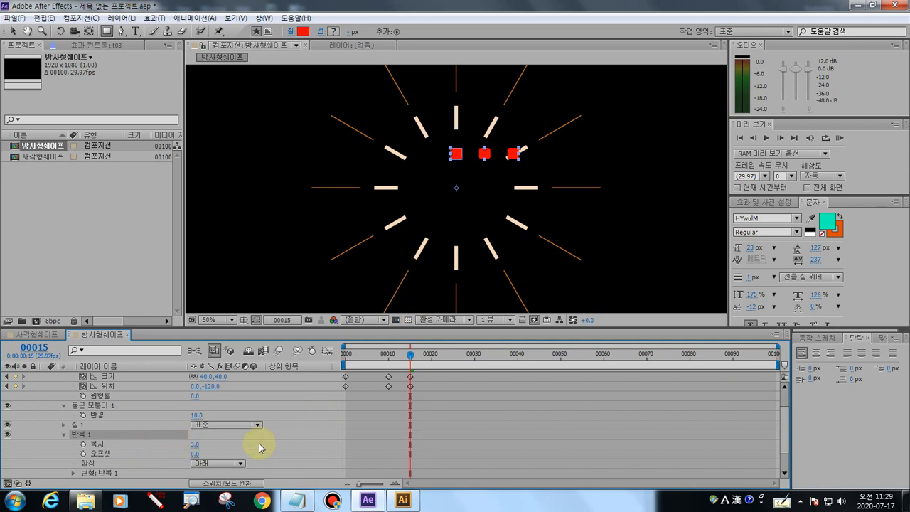
{"action": "left_click", "coordinate": [195, 445]}
{"action": "type", "text": "8"}
{"action": "key", "text": "Return"}
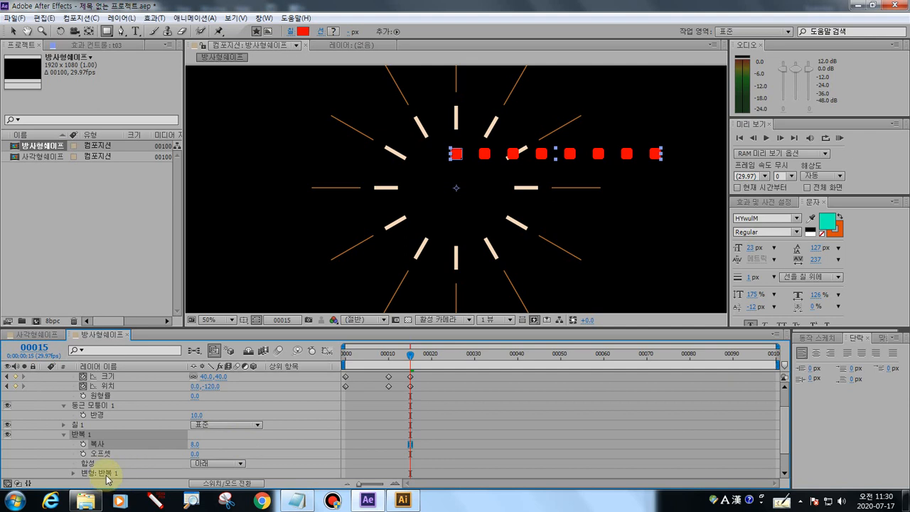
- Set the horizontal position (위치) in the t03 repeater's transform to 0 and check the overlapping squares back to frame 0
{"action": "scroll", "coordinate": [110, 472], "scroll_direction": "down", "scroll_amount": 1}
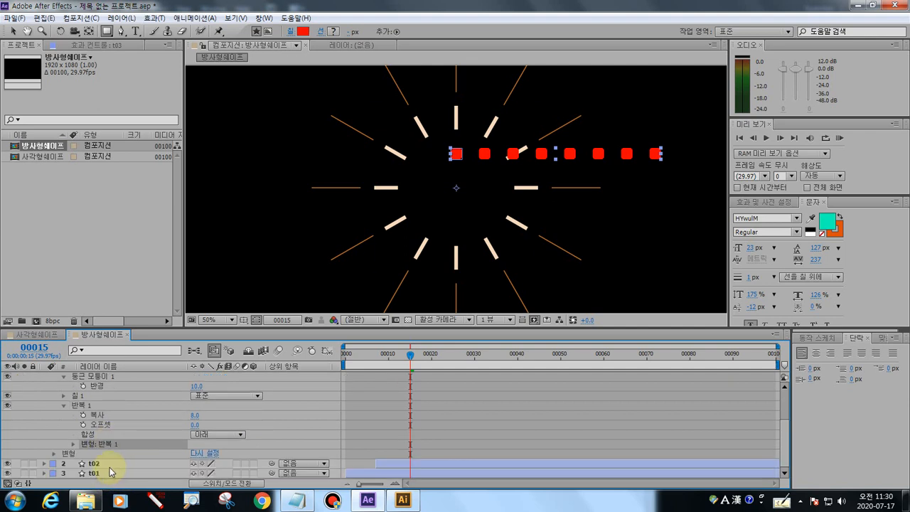
{"action": "left_click", "coordinate": [72, 447]}
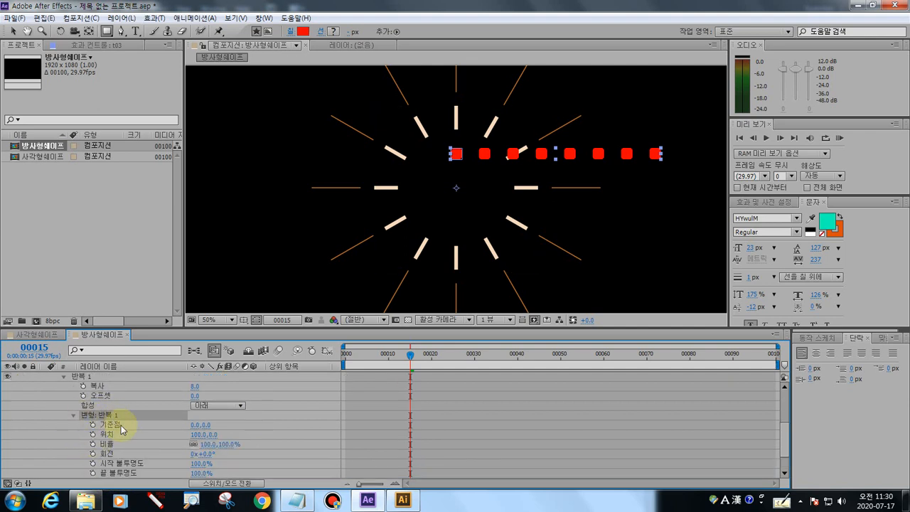
{"action": "left_click", "coordinate": [191, 433]}
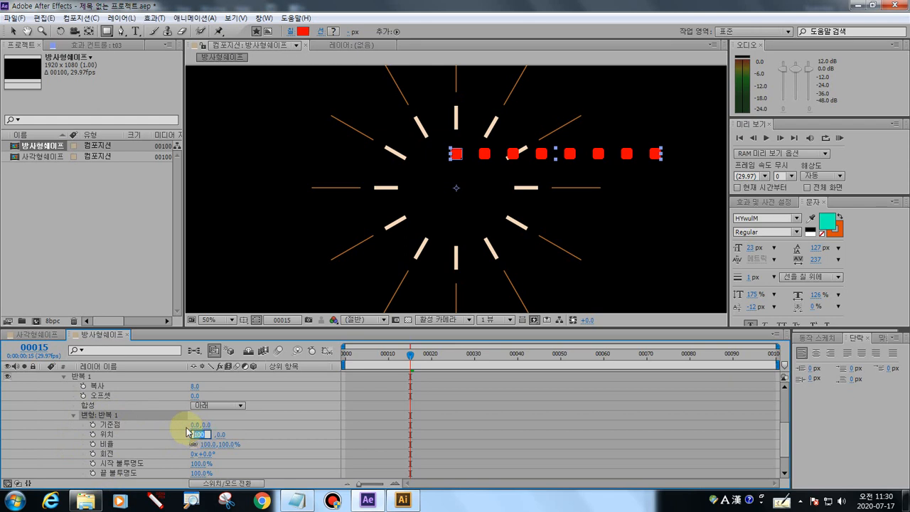
{"action": "type", "text": "0"}
{"action": "key", "text": "Return"}
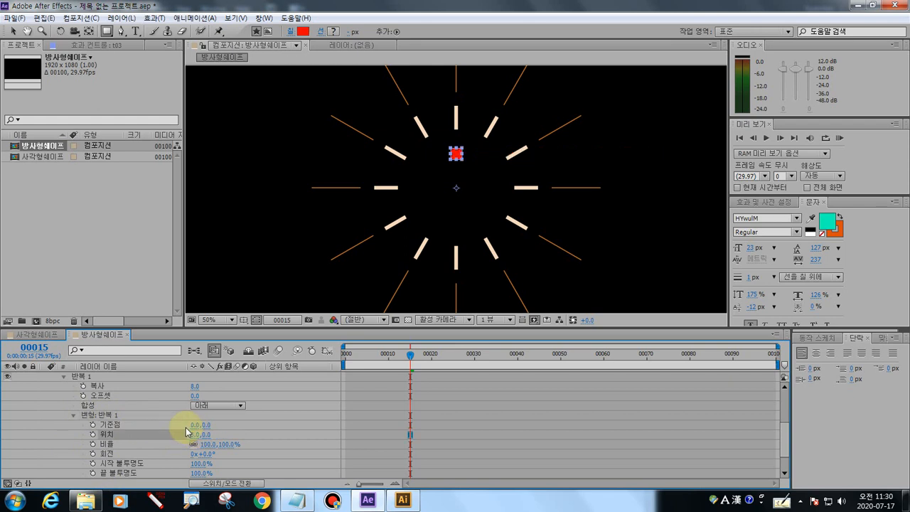
{"action": "left_click", "coordinate": [13, 31]}
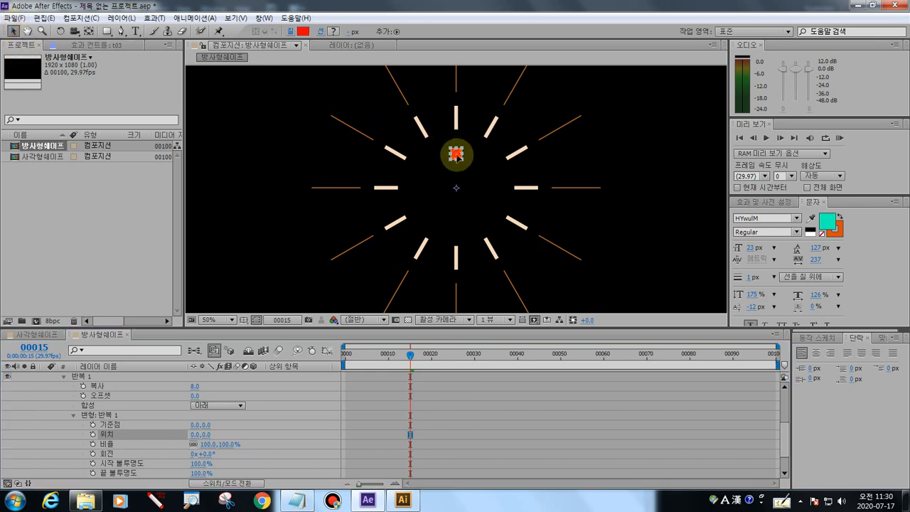
{"action": "left_click_drag", "start_coordinate": [458, 157], "coordinate": [459, 162]}
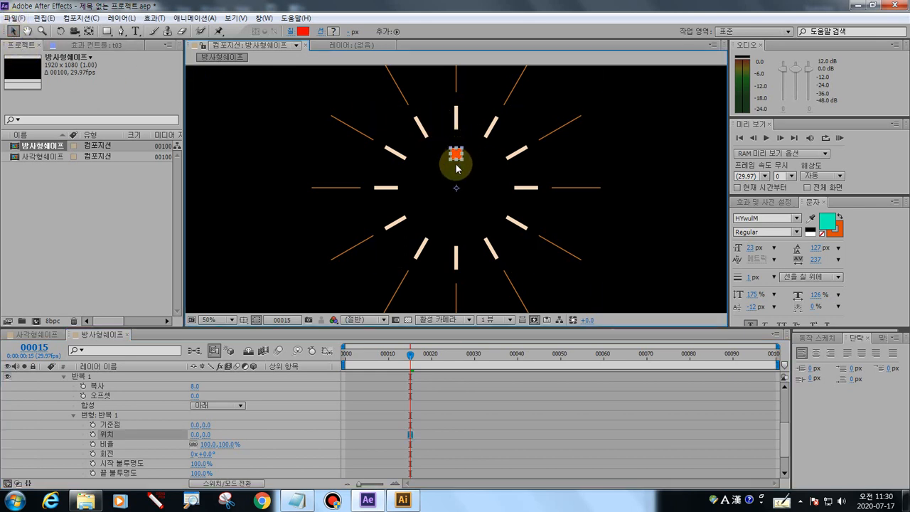
{"action": "left_click_drag", "start_coordinate": [410, 354], "coordinate": [280, 365]}
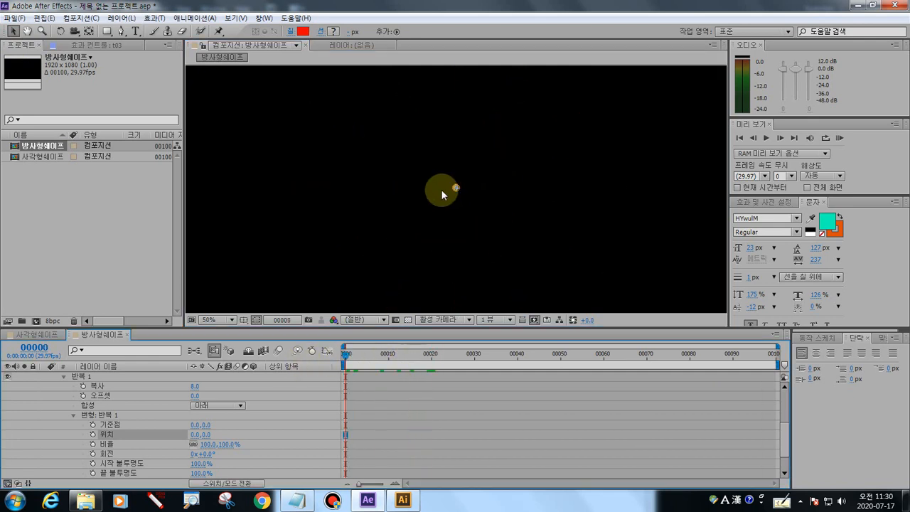
{"action": "left_click_drag", "start_coordinate": [346, 354], "coordinate": [288, 359]}
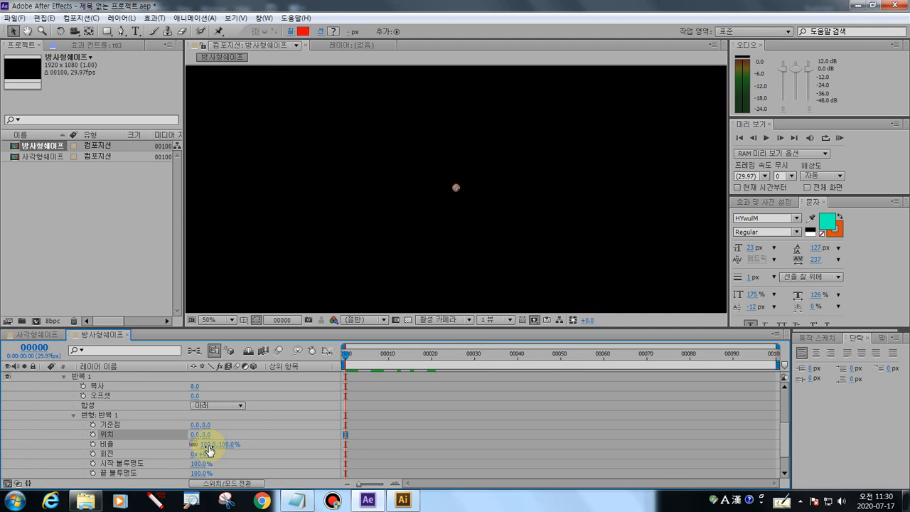
- Set the rotation (회전) in the t03 repeater's transform to 45° and check the ring of squares at frame 15
{"action": "left_click", "coordinate": [206, 454]}
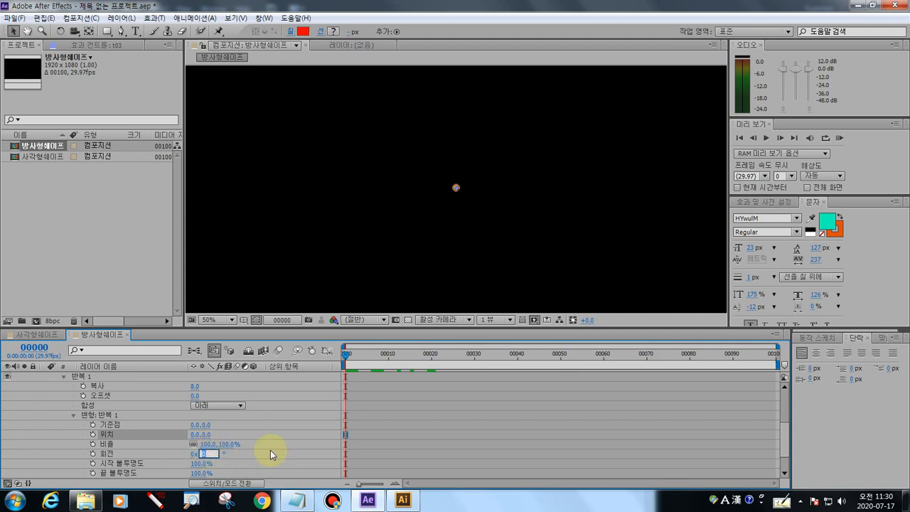
{"action": "type", "text": "45"}
{"action": "key", "text": "Return"}
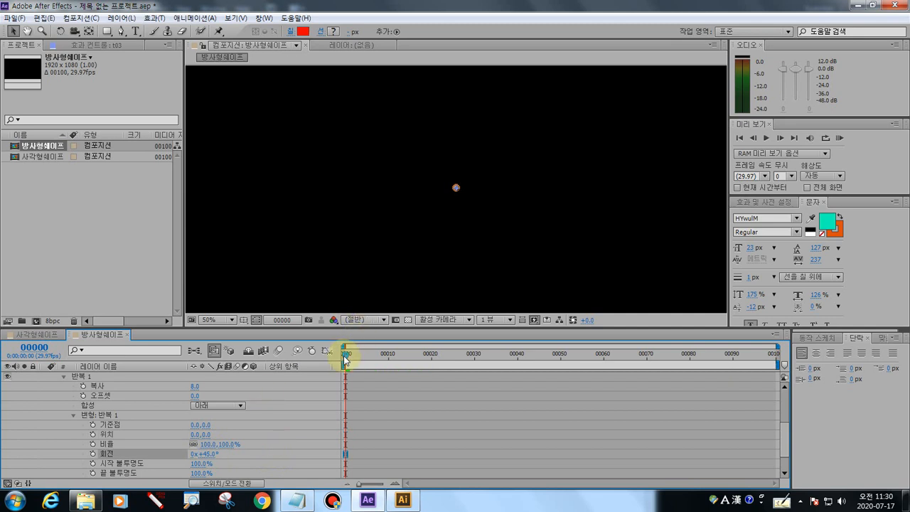
{"action": "left_click_drag", "start_coordinate": [344, 359], "coordinate": [410, 371]}
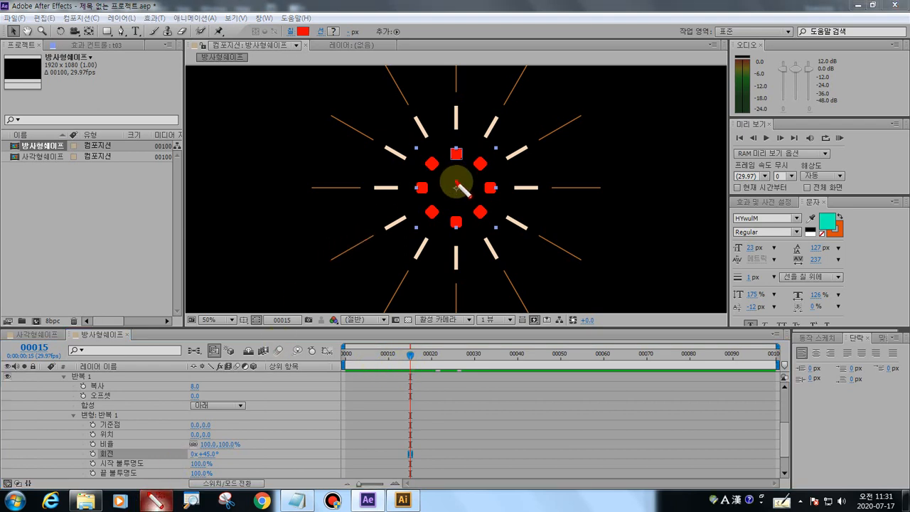
{"action": "mouse_move", "coordinate": [457, 182]}
{"action": "left_mouse_down"}
{"action": "mouse_move", "coordinate": [457, 123]}
{"action": "mouse_move", "coordinate": [448, 185]}
{"action": "mouse_move", "coordinate": [454, 175]}
{"action": "mouse_move", "coordinate": [449, 157]}
{"action": "mouse_move", "coordinate": [421, 212]}
{"action": "mouse_move", "coordinate": [480, 226]}
{"action": "mouse_move", "coordinate": [488, 157]}
{"action": "mouse_move", "coordinate": [427, 196]}
{"action": "mouse_move", "coordinate": [479, 224]}
{"action": "mouse_move", "coordinate": [483, 153]}
{"action": "left_mouse_up"}
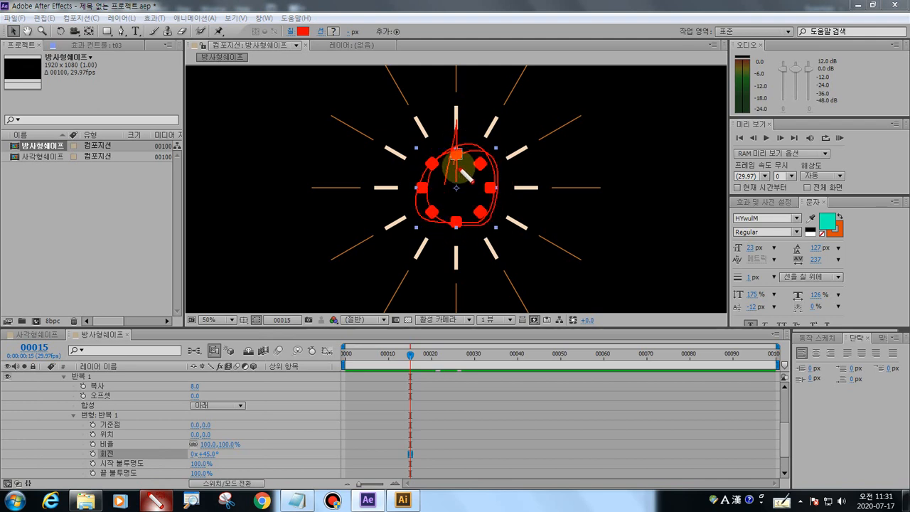
{"action": "mouse_move", "coordinate": [462, 168]}
{"action": "left_mouse_down"}
{"action": "mouse_move", "coordinate": [486, 226]}
{"action": "mouse_move", "coordinate": [418, 204]}
{"action": "mouse_move", "coordinate": [454, 163]}
{"action": "mouse_move", "coordinate": [447, 182]}
{"action": "mouse_move", "coordinate": [425, 157]}
{"action": "mouse_move", "coordinate": [470, 236]}
{"action": "mouse_move", "coordinate": [519, 184]}
{"action": "left_mouse_up"}
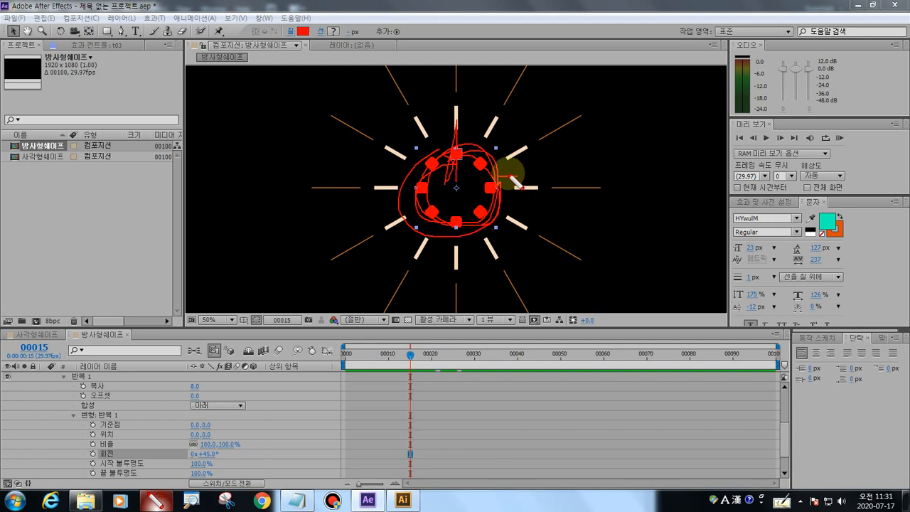
{"action": "key", "text": "Escape"}
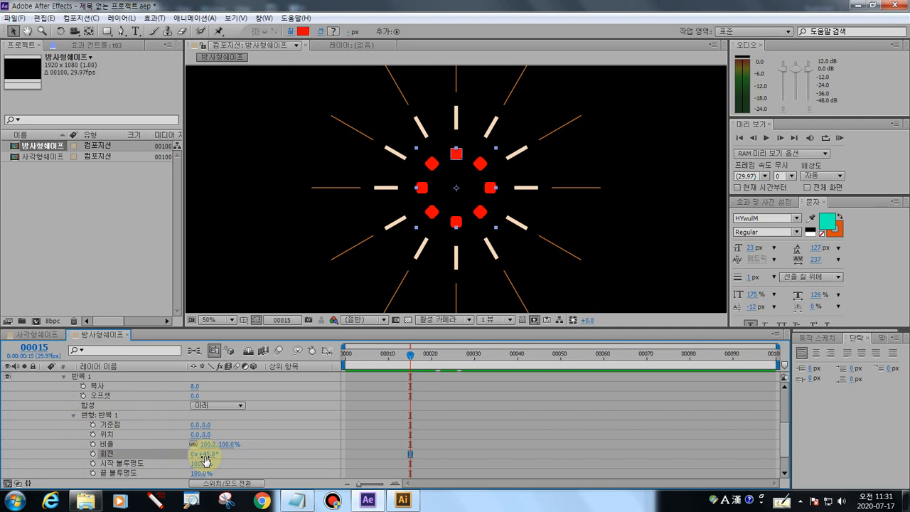
{"action": "mouse_move", "coordinate": [207, 460]}
{"action": "left_mouse_down"}
{"action": "mouse_move", "coordinate": [231, 458]}
{"action": "mouse_move", "coordinate": [218, 455]}
{"action": "mouse_move", "coordinate": [209, 457]}
{"action": "mouse_move", "coordinate": [233, 467]}
{"action": "left_mouse_up"}
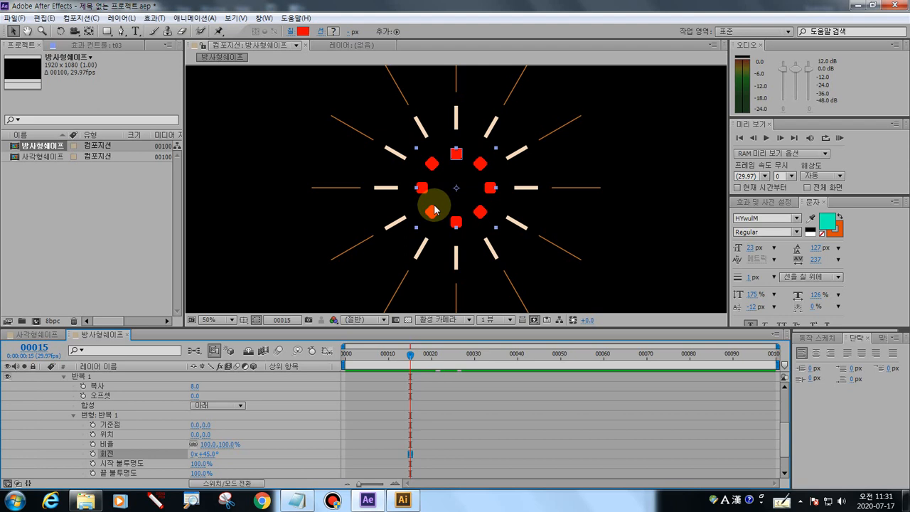
- Collapse the repeater and the contents (콘텐트) of layer t03 and expand the layer's transform (변형) properties
{"action": "left_click", "coordinate": [72, 415]}
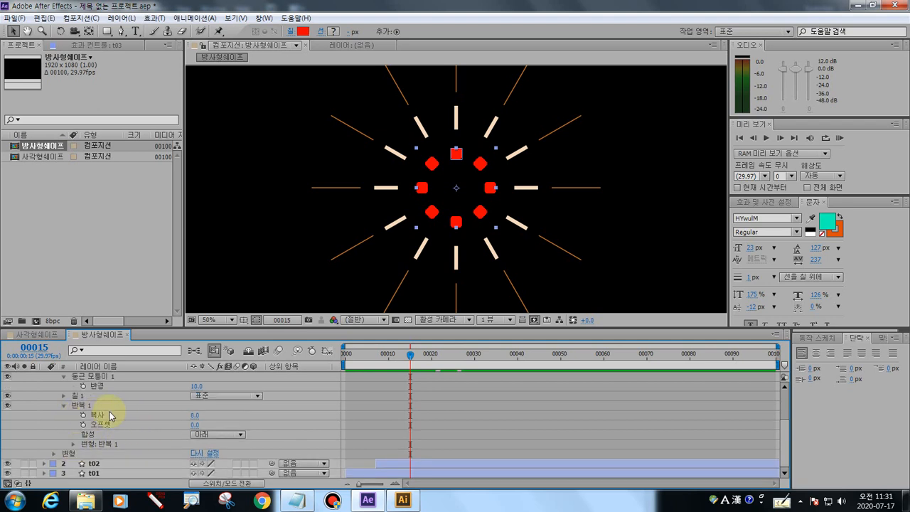
{"action": "left_click", "coordinate": [64, 376]}
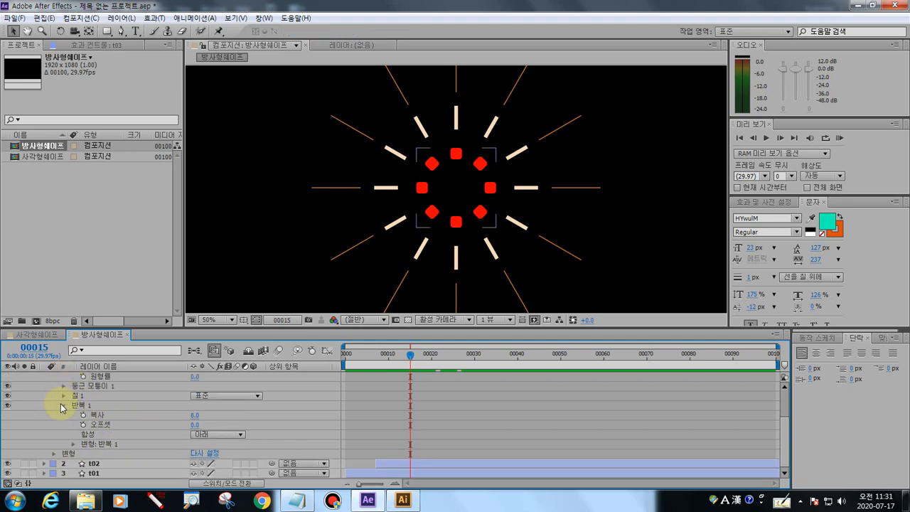
{"action": "left_click", "coordinate": [63, 405]}
{"action": "left_click", "coordinate": [65, 385]}
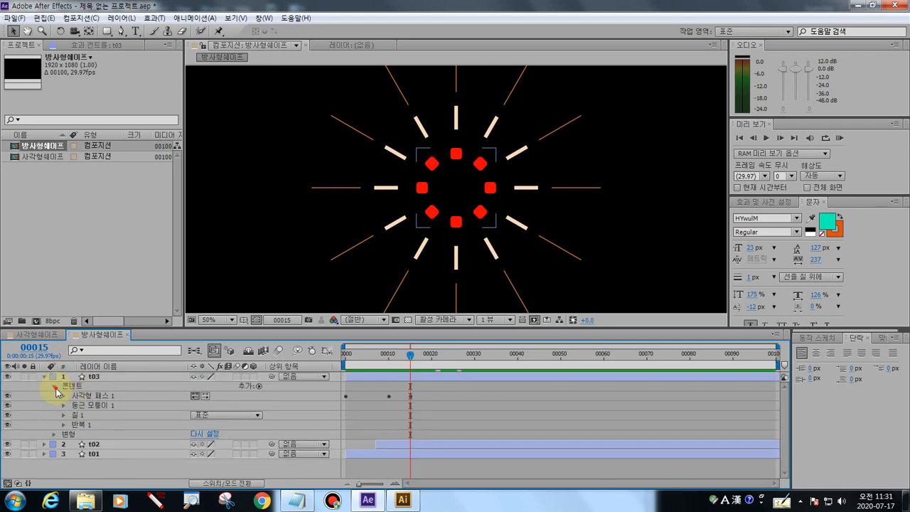
{"action": "left_click", "coordinate": [55, 386]}
{"action": "left_click", "coordinate": [155, 500]}
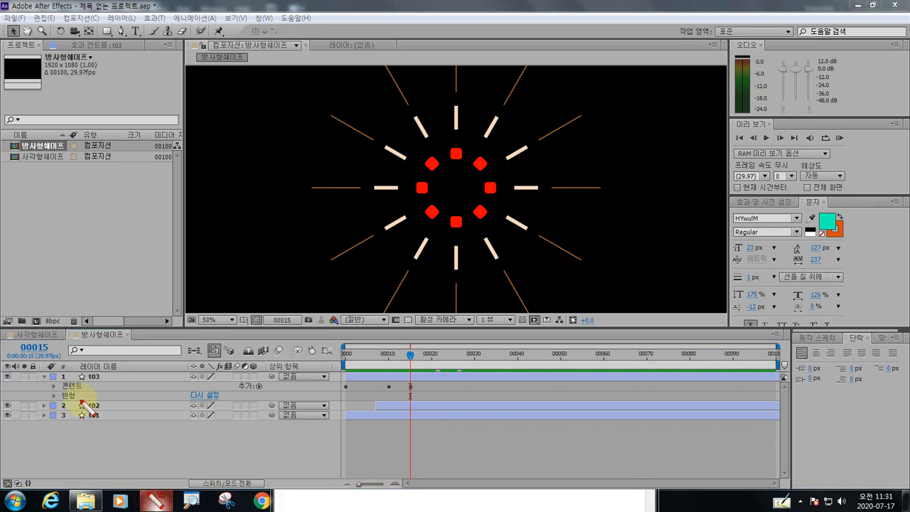
{"action": "mouse_move", "coordinate": [74, 390]}
{"action": "left_mouse_down"}
{"action": "mouse_move", "coordinate": [48, 403]}
{"action": "mouse_move", "coordinate": [78, 395]}
{"action": "mouse_move", "coordinate": [80, 383]}
{"action": "mouse_move", "coordinate": [87, 391]}
{"action": "mouse_move", "coordinate": [78, 398]}
{"action": "left_mouse_up"}
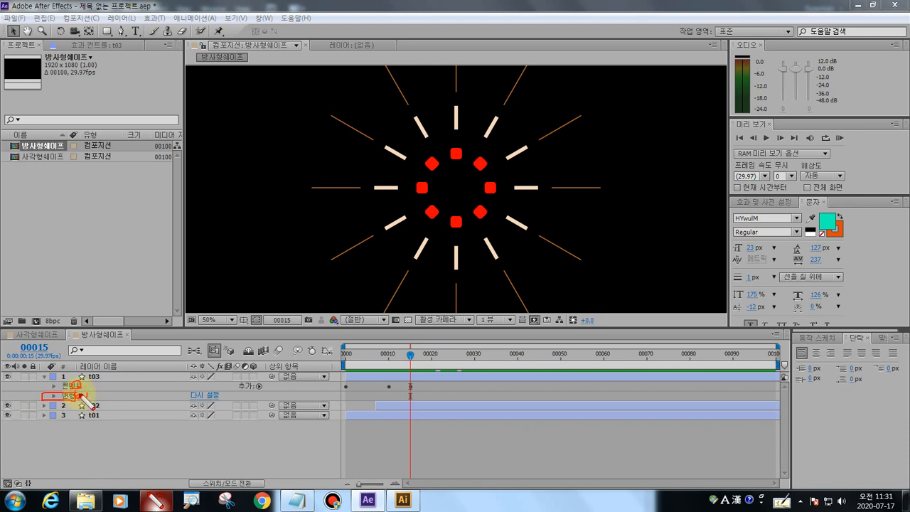
{"action": "key", "text": "Escape"}
{"action": "left_click", "coordinate": [65, 396]}
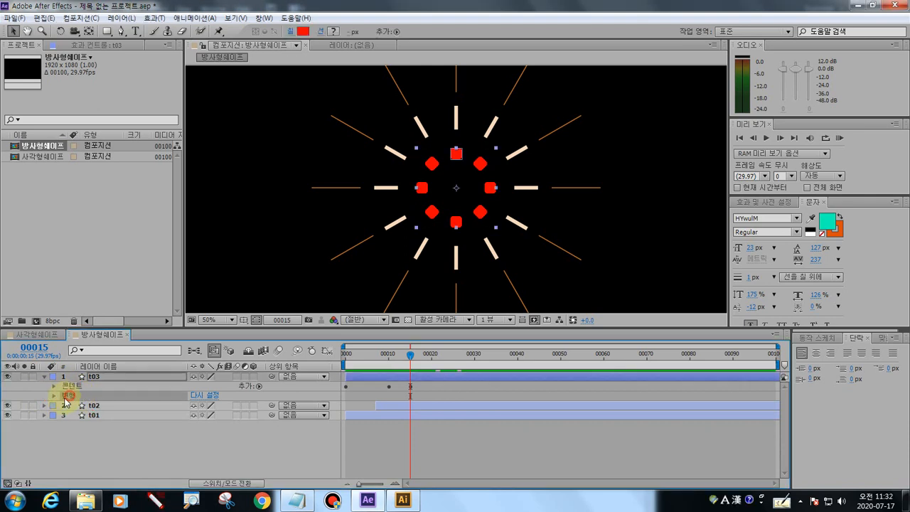
{"action": "left_click", "coordinate": [54, 395]}
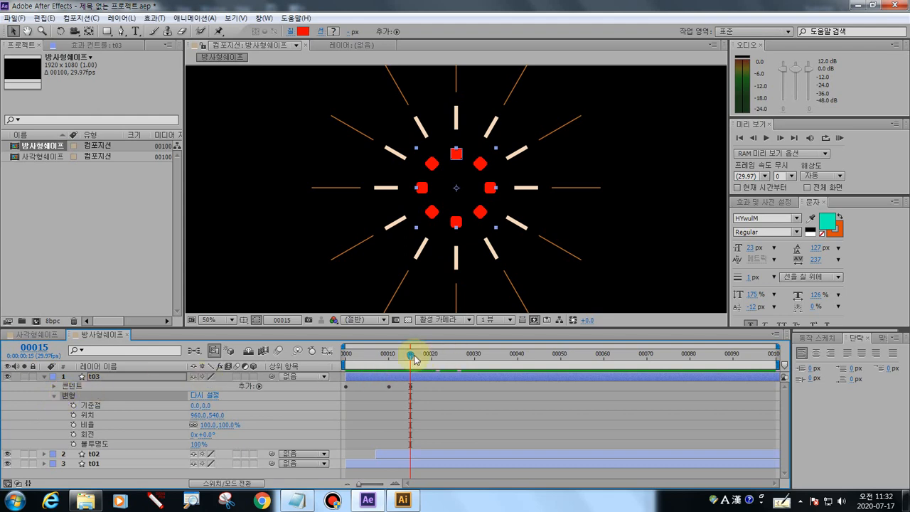
- Add a starting keyframe for the t03 layer's rotation (회전) at frame 20
{"action": "mouse_move", "coordinate": [410, 354]}
{"action": "left_mouse_down"}
{"action": "mouse_move", "coordinate": [384, 353]}
{"action": "mouse_move", "coordinate": [431, 362]}
{"action": "mouse_move", "coordinate": [430, 348]}
{"action": "mouse_move", "coordinate": [430, 463]}
{"action": "left_mouse_up"}
{"action": "left_click", "coordinate": [155, 500]}
{"action": "mouse_move", "coordinate": [79, 433]}
{"action": "left_mouse_down"}
{"action": "mouse_move", "coordinate": [97, 431]}
{"action": "mouse_move", "coordinate": [67, 437]}
{"action": "mouse_move", "coordinate": [85, 435]}
{"action": "left_mouse_up"}
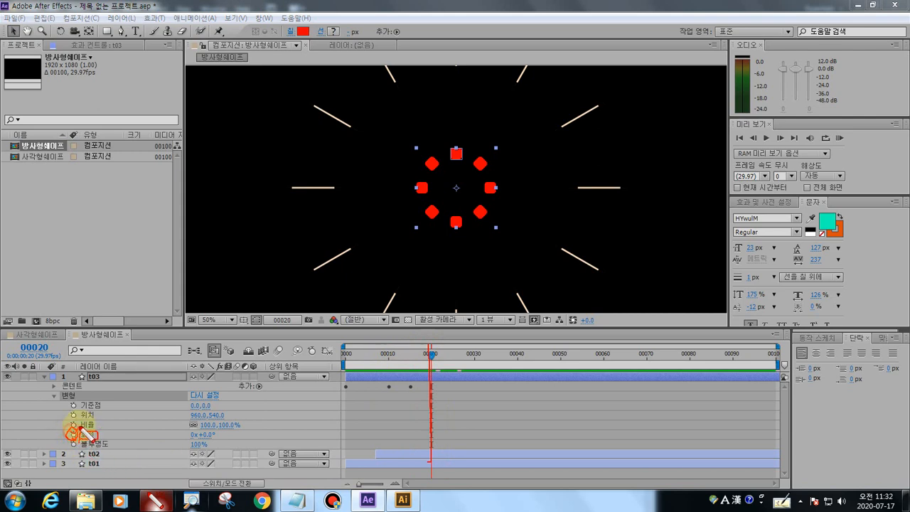
{"action": "key", "text": "Escape"}
{"action": "left_click", "coordinate": [74, 434]}
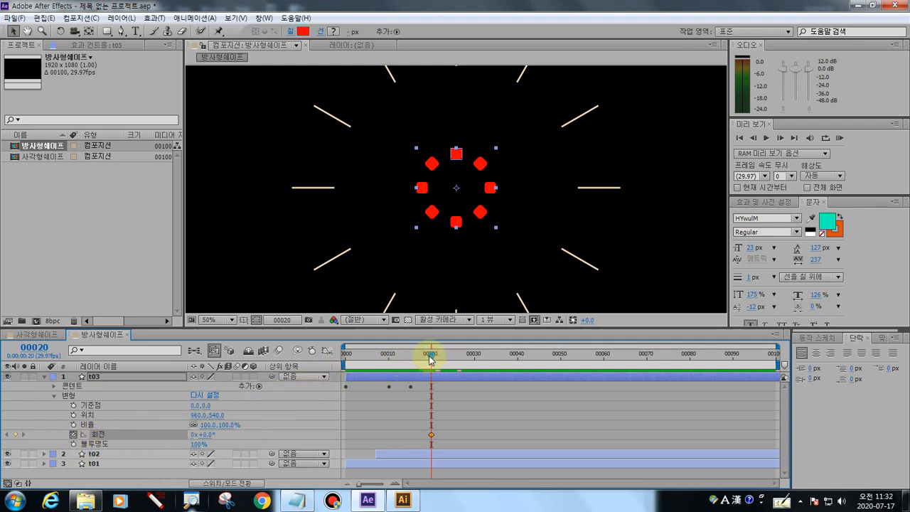
- Keyframe the t03 layer's rotation (회전) to 180° at frame 30
{"action": "left_click_drag", "start_coordinate": [432, 359], "coordinate": [476, 366]}
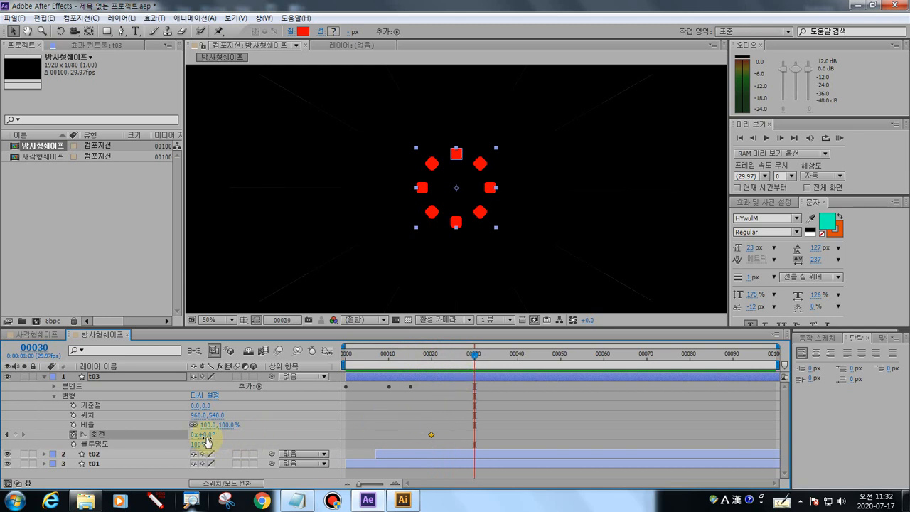
{"action": "left_click_drag", "start_coordinate": [205, 435], "coordinate": [259, 441]}
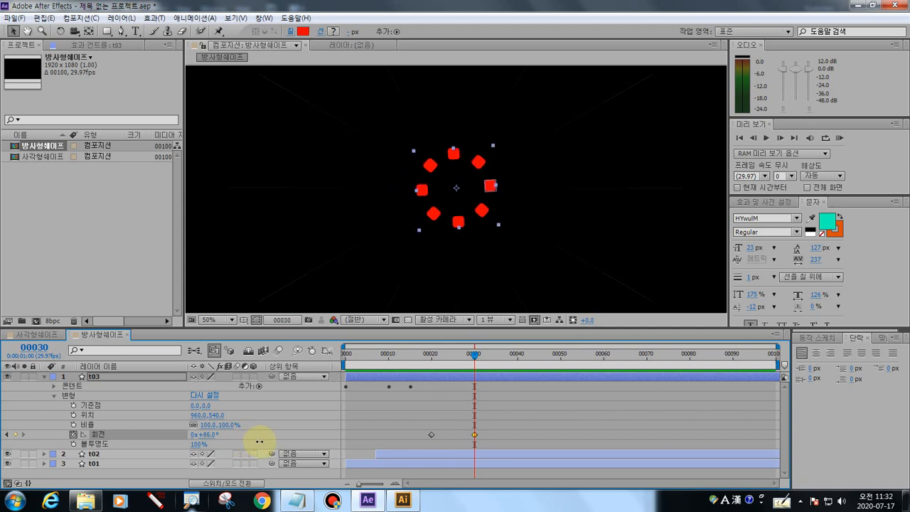
{"action": "left_click", "coordinate": [210, 435]}
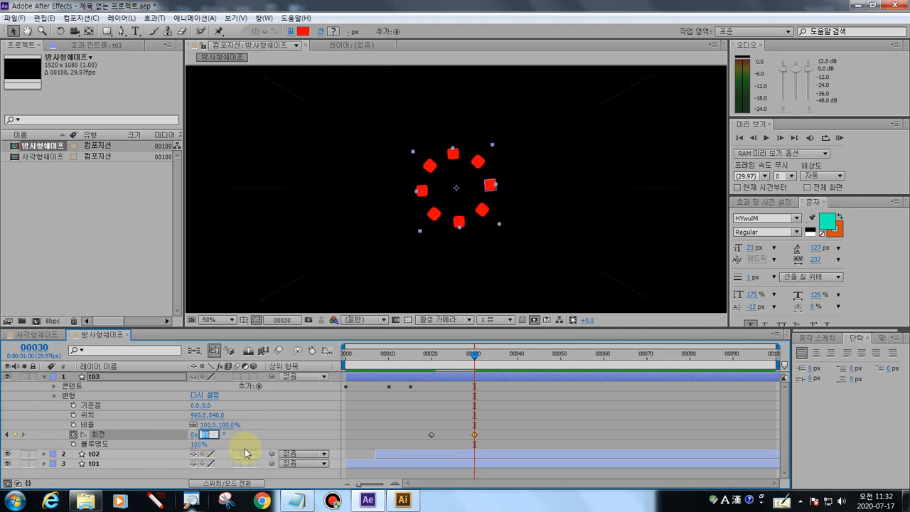
{"action": "type", "text": "180"}
{"action": "left_click", "coordinate": [242, 442]}
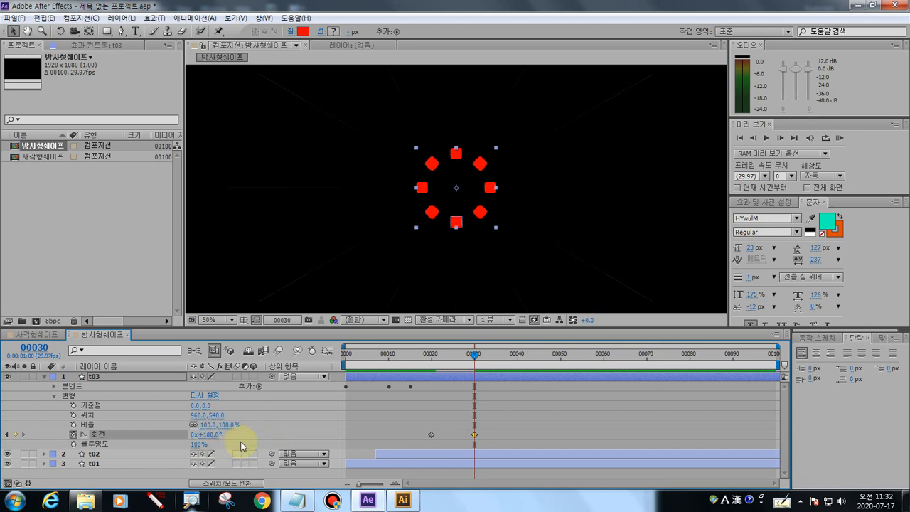
- Keyframe the t03 layer's rotation (회전) at frame 40, trying -180° and replacing it with 0°
{"action": "left_click_drag", "start_coordinate": [474, 356], "coordinate": [517, 388]}
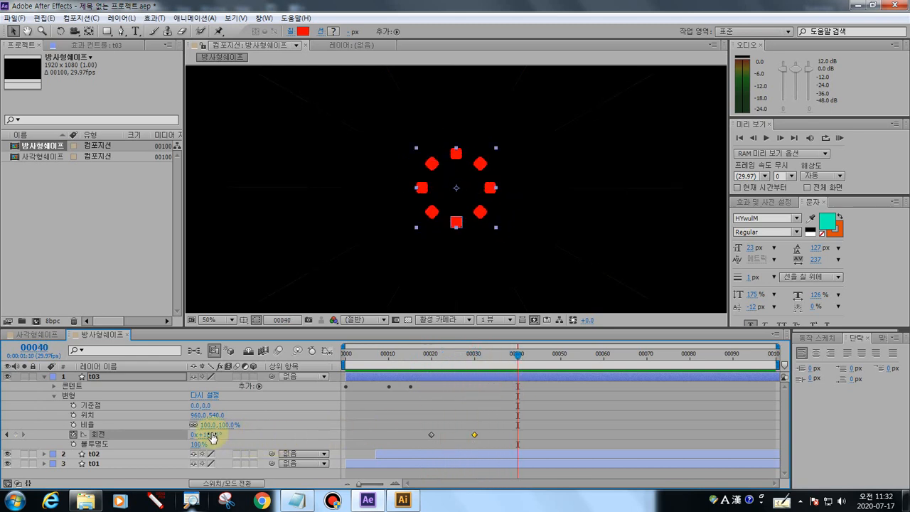
{"action": "type", "text": "-"}
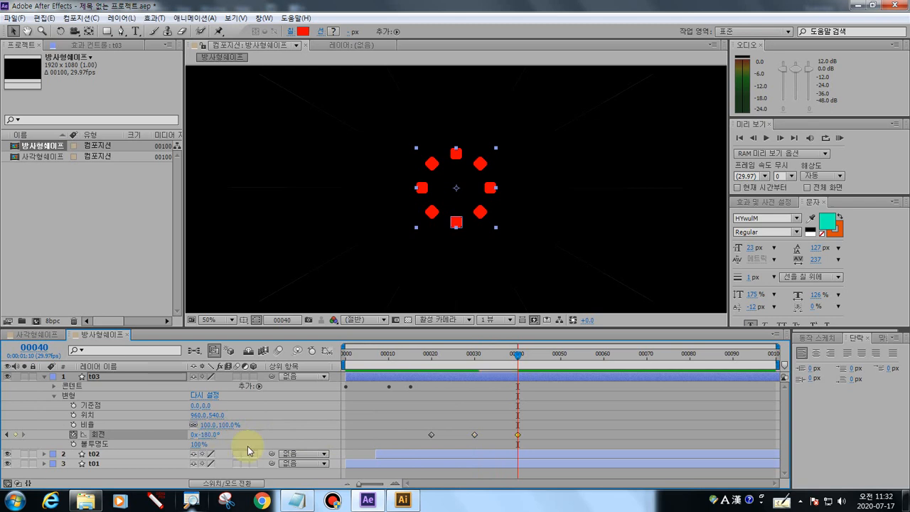
{"action": "left_click_drag", "start_coordinate": [516, 356], "coordinate": [514, 391]}
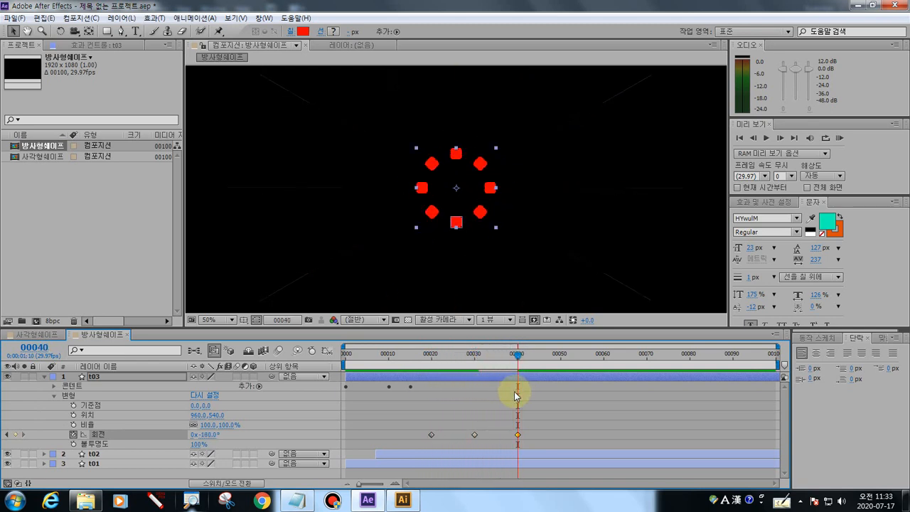
{"action": "left_click", "coordinate": [210, 435]}
{"action": "type", "text": "0"}
{"action": "key", "text": "Return"}
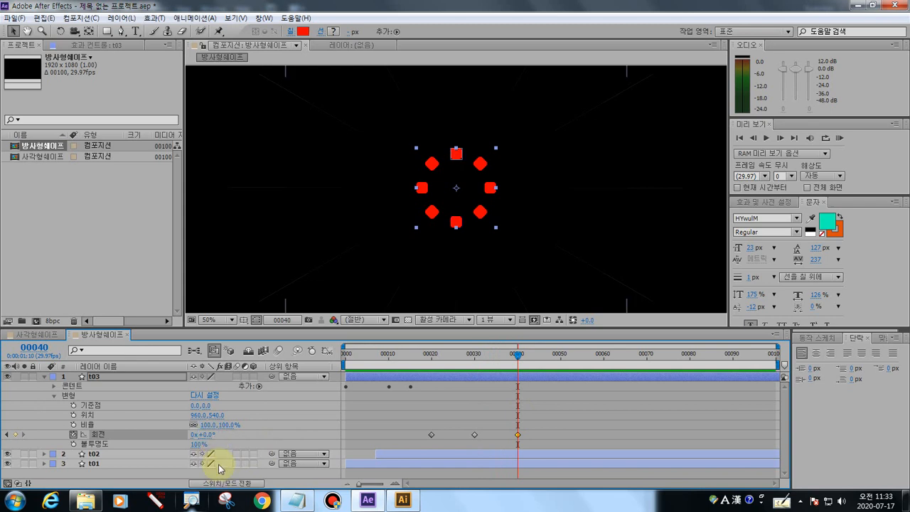
- Collapse layer t03 and check its rotation animation from frame 0 to just past frame 40
{"action": "mouse_move", "coordinate": [517, 354]}
{"action": "left_mouse_down"}
{"action": "mouse_move", "coordinate": [435, 371]}
{"action": "mouse_move", "coordinate": [509, 376]}
{"action": "mouse_move", "coordinate": [487, 372]}
{"action": "mouse_move", "coordinate": [395, 406]}
{"action": "mouse_move", "coordinate": [424, 367]}
{"action": "mouse_move", "coordinate": [432, 376]}
{"action": "mouse_move", "coordinate": [477, 382]}
{"action": "mouse_move", "coordinate": [520, 375]}
{"action": "mouse_move", "coordinate": [259, 382]}
{"action": "left_mouse_up"}
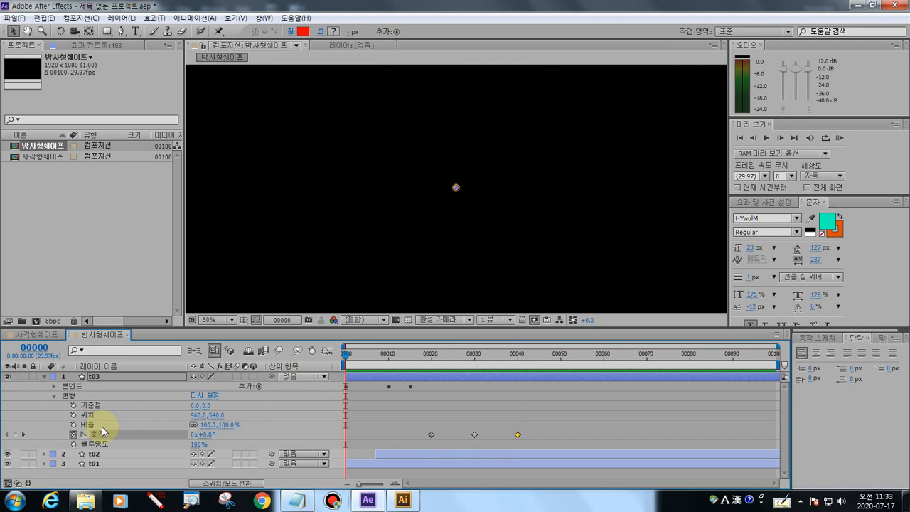
{"action": "left_click", "coordinate": [43, 376]}
{"action": "left_click_drag", "start_coordinate": [346, 354], "coordinate": [502, 350]}
{"action": "left_click_drag", "start_coordinate": [458, 354], "coordinate": [527, 352]}
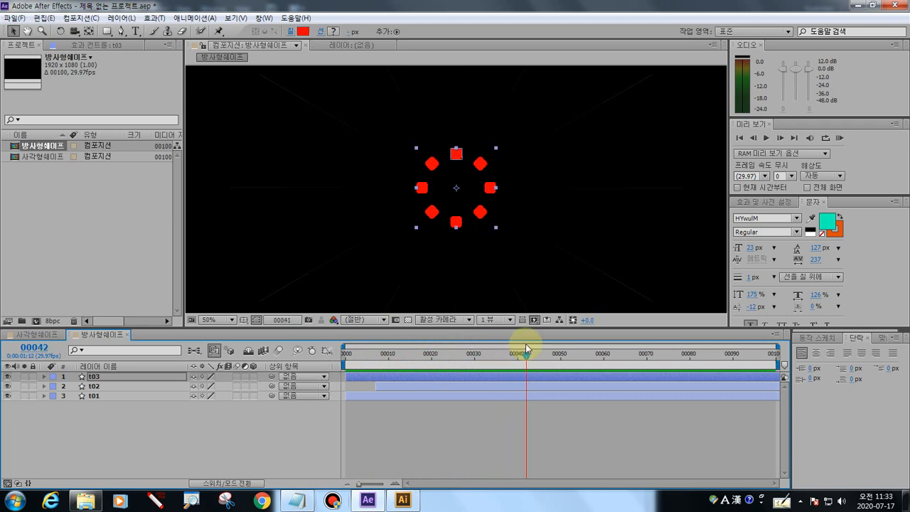
- Expand the t03 layer's transform (변형) and add an opacity (불투명도) keyframe of 100% at frame 45
{"action": "left_click", "coordinate": [108, 379]}
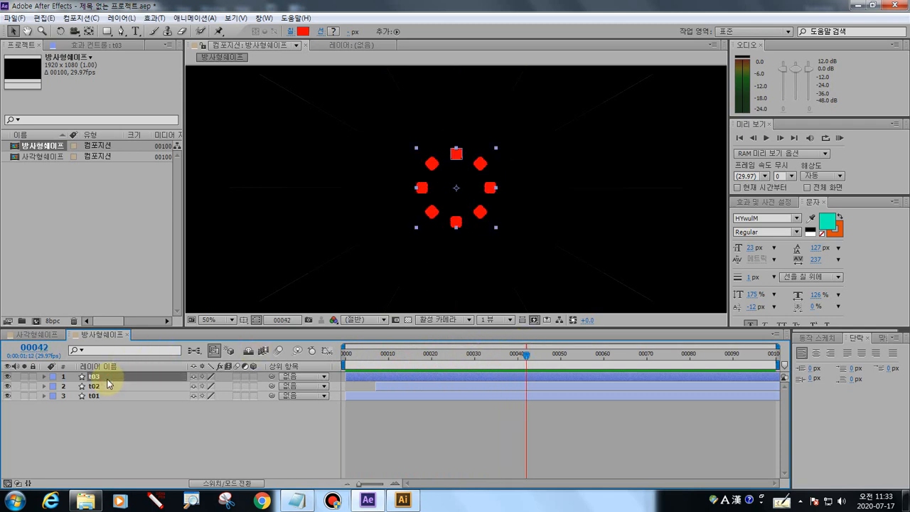
{"action": "left_click", "coordinate": [45, 378]}
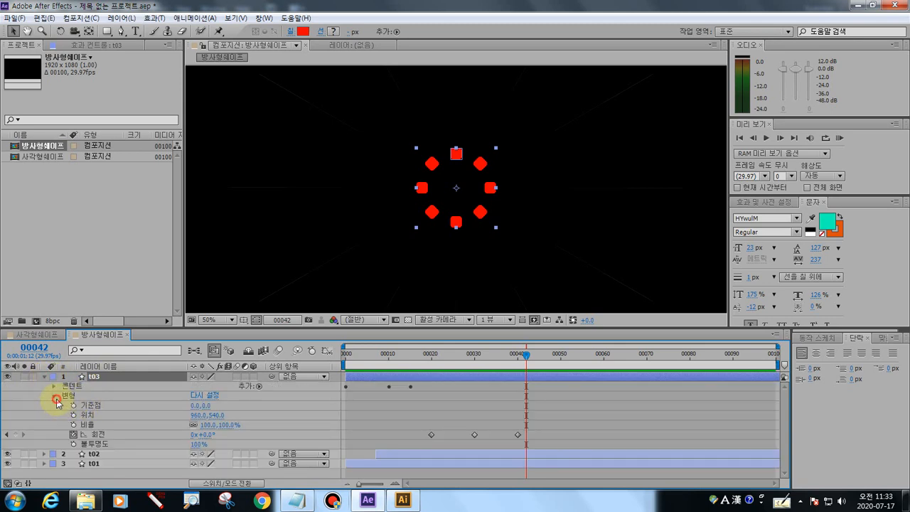
{"action": "left_click", "coordinate": [57, 398]}
{"action": "left_click", "coordinate": [70, 398]}
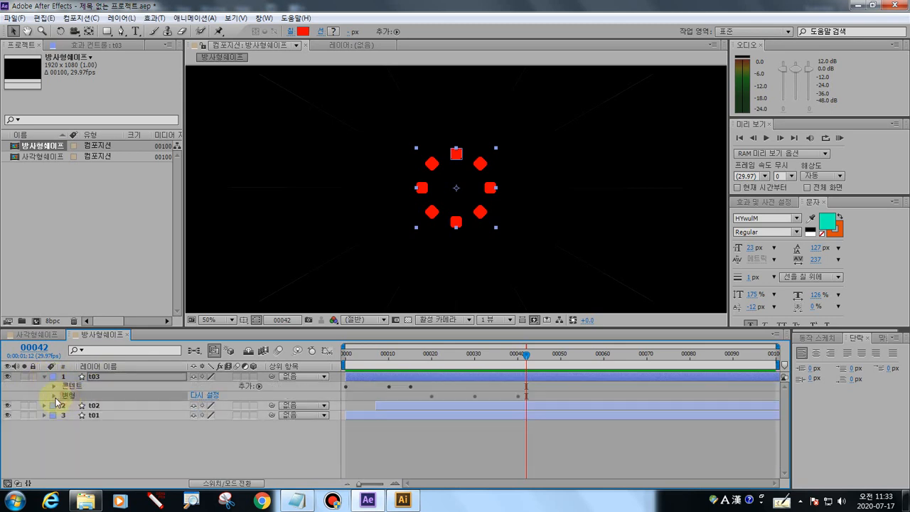
{"action": "left_click", "coordinate": [55, 396]}
{"action": "left_click", "coordinate": [92, 446]}
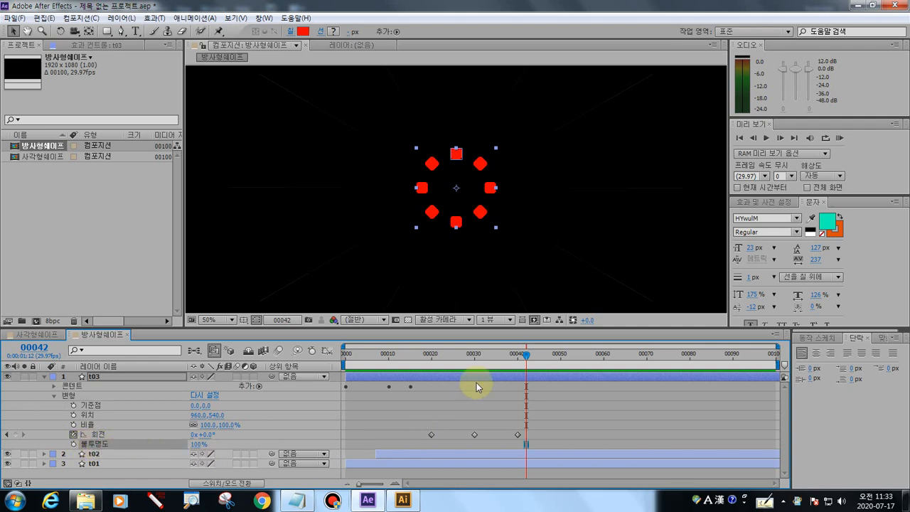
{"action": "left_click_drag", "start_coordinate": [524, 359], "coordinate": [543, 363]}
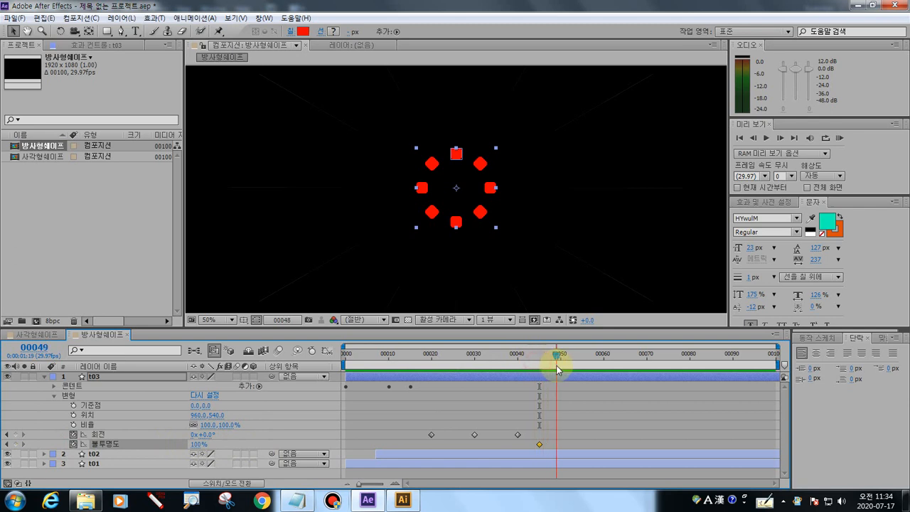
- Keyframe the t03 layer's opacity (불투명도) to 0% at frame 50
{"action": "left_click", "coordinate": [198, 444]}
{"action": "type", "text": "0"}
{"action": "key", "text": "Return"}
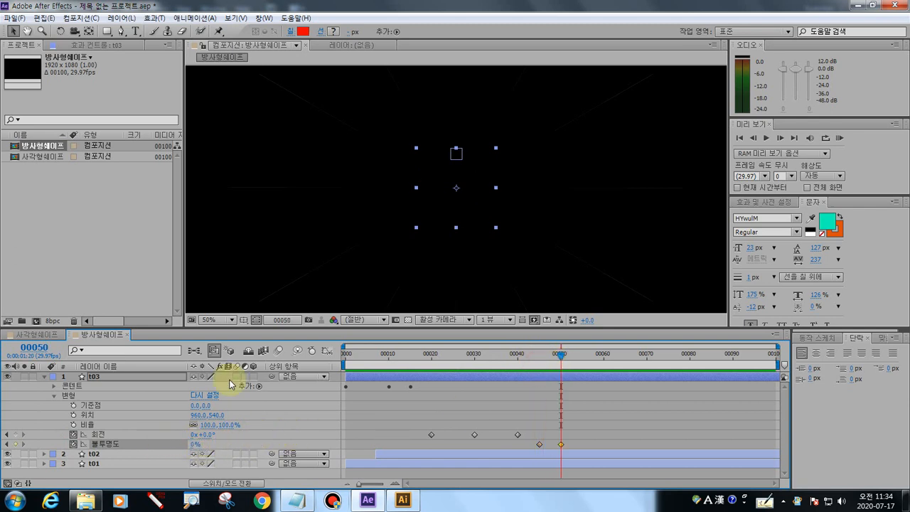
- Collapse layer t03, shift it in time to start at frame 15, and preview the composition from frame 0
{"action": "left_click_drag", "start_coordinate": [562, 354], "coordinate": [322, 374]}
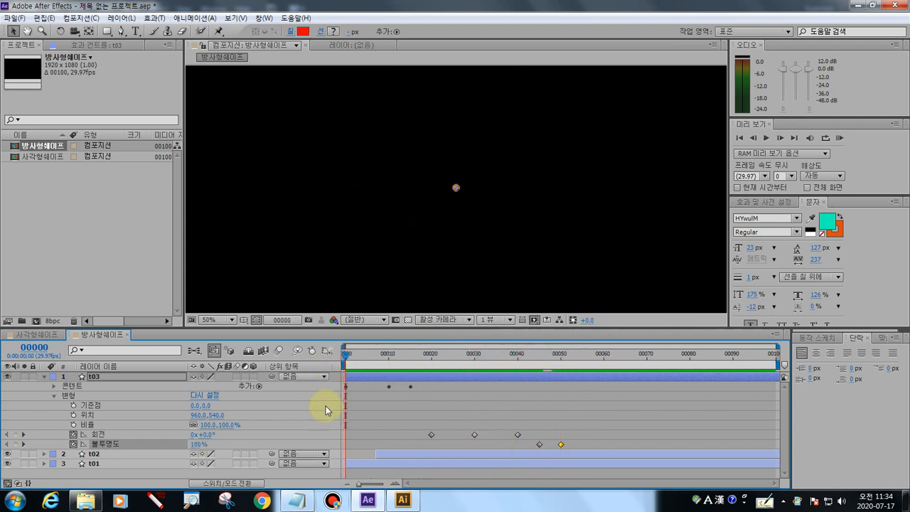
{"action": "left_click", "coordinate": [43, 377]}
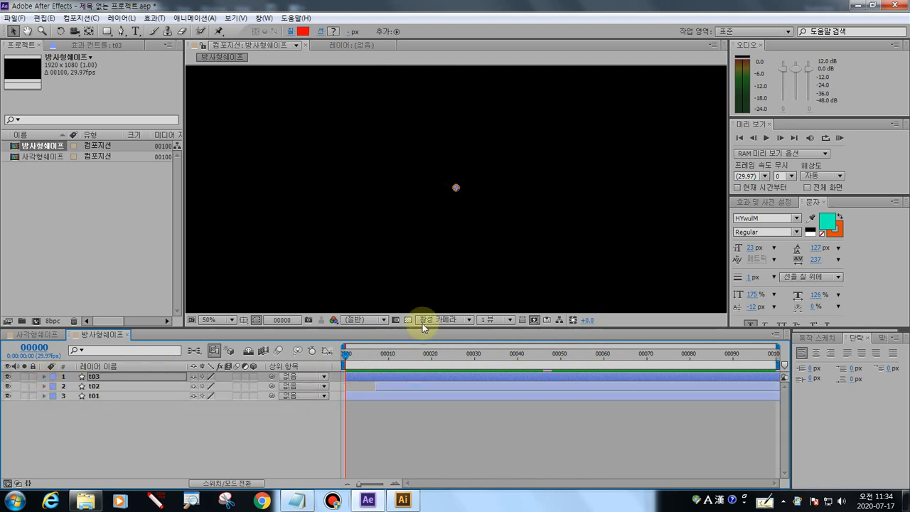
{"action": "left_click_drag", "start_coordinate": [387, 375], "coordinate": [454, 378]}
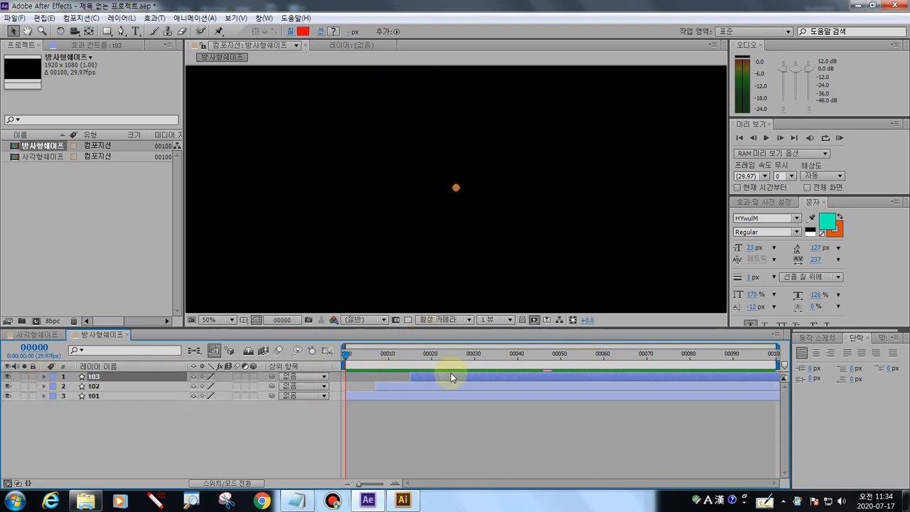
{"action": "mouse_move", "coordinate": [345, 353]}
{"action": "left_mouse_down"}
{"action": "mouse_move", "coordinate": [424, 358]}
{"action": "mouse_move", "coordinate": [347, 359]}
{"action": "left_mouse_up"}
{"action": "key", "text": "space"}
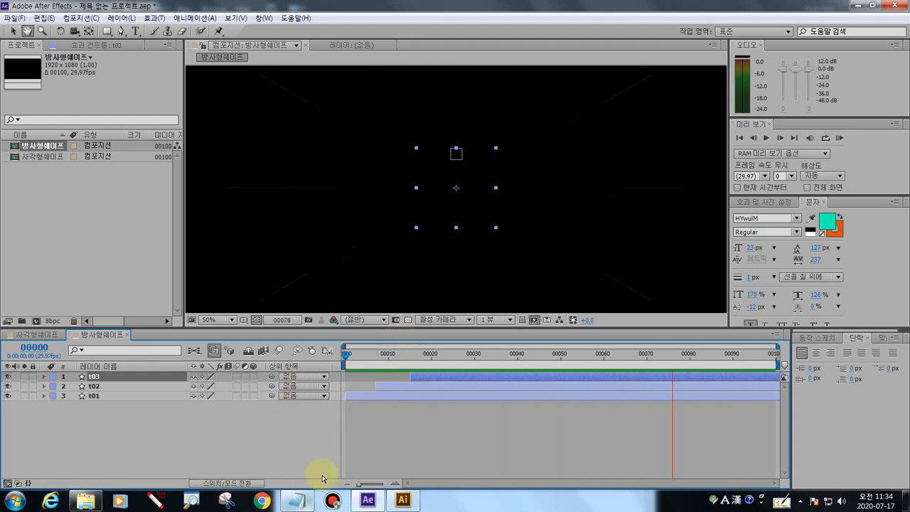
{"action": "left_click", "coordinate": [333, 500]}
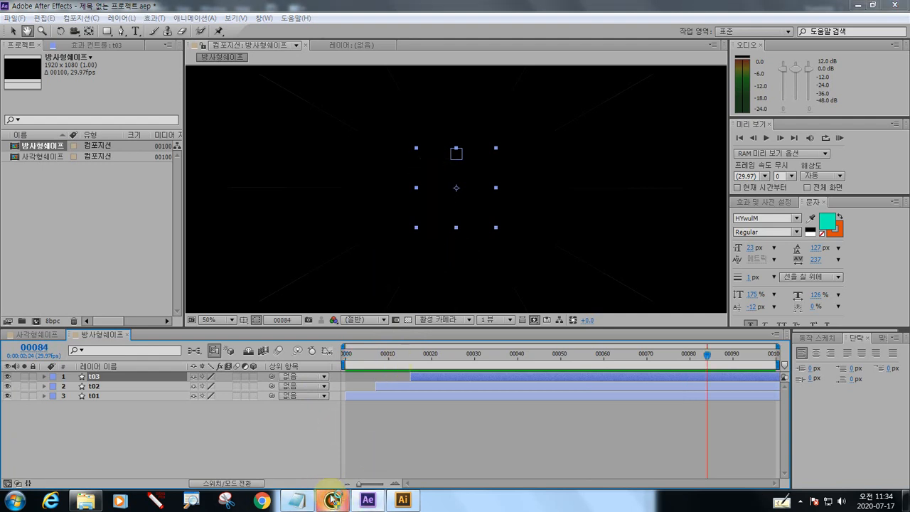
{"action": "key", "text": "v"}
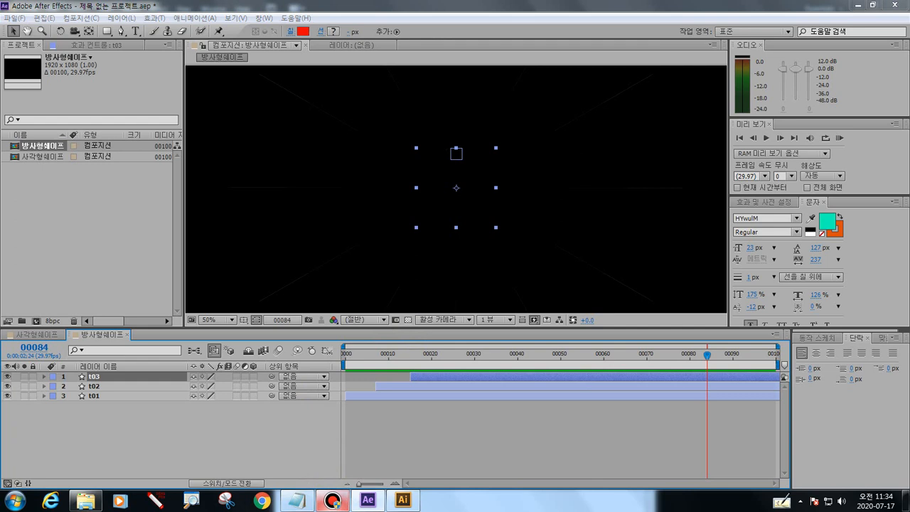
{"action": "left_click", "coordinate": [333, 504]}
{"action": "left_click", "coordinate": [333, 504]}
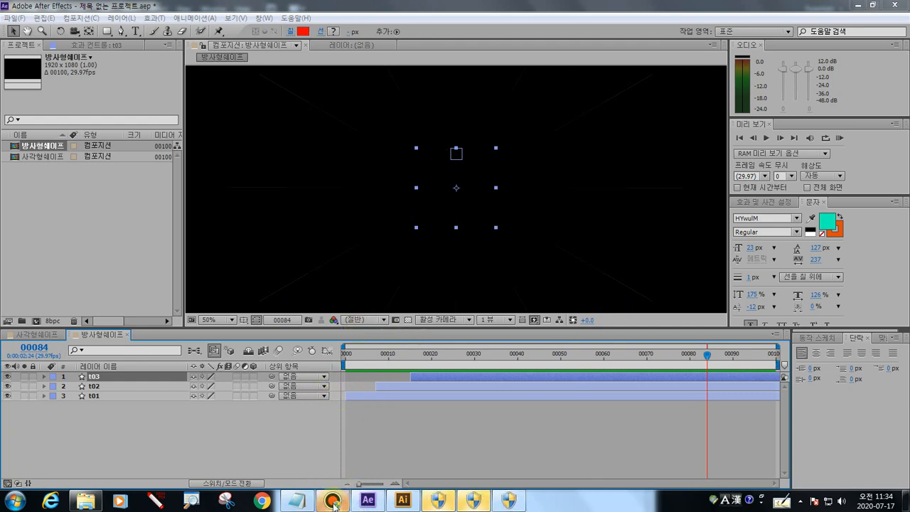